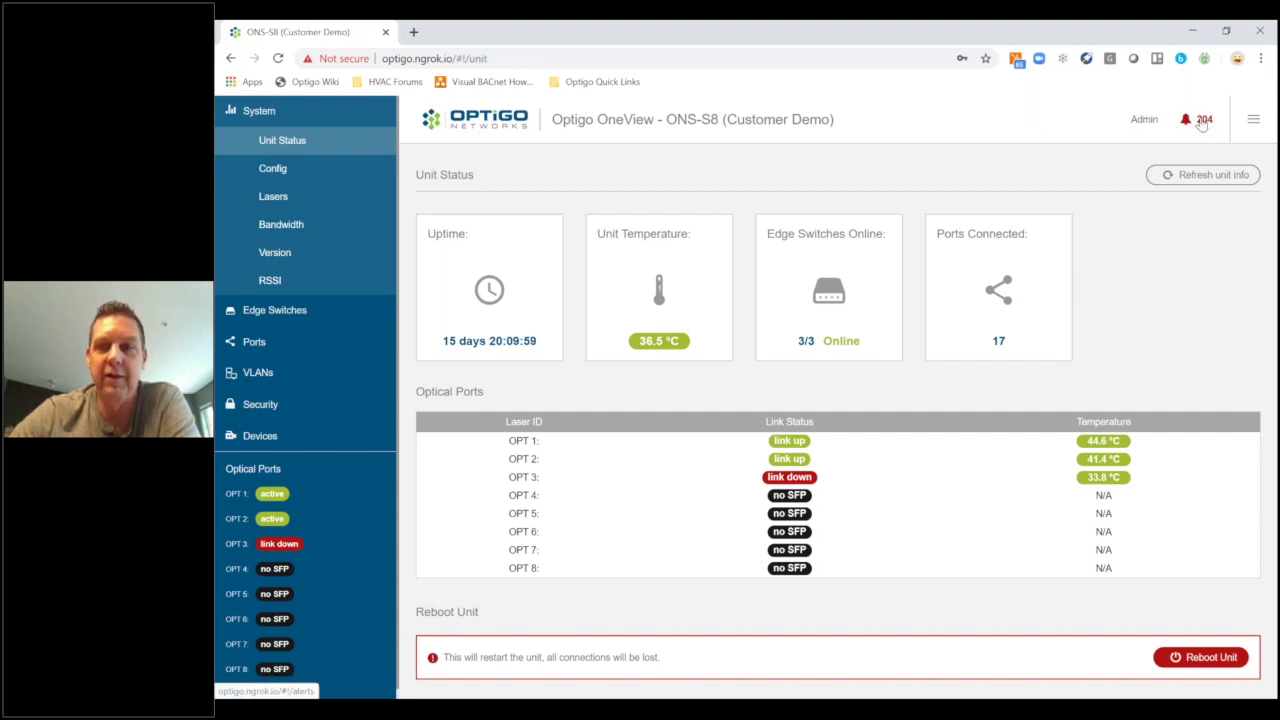
# Step: Open the notifications list and filter it by the online, offline and switch message presets in turn
pyautogui.click(1202, 122)
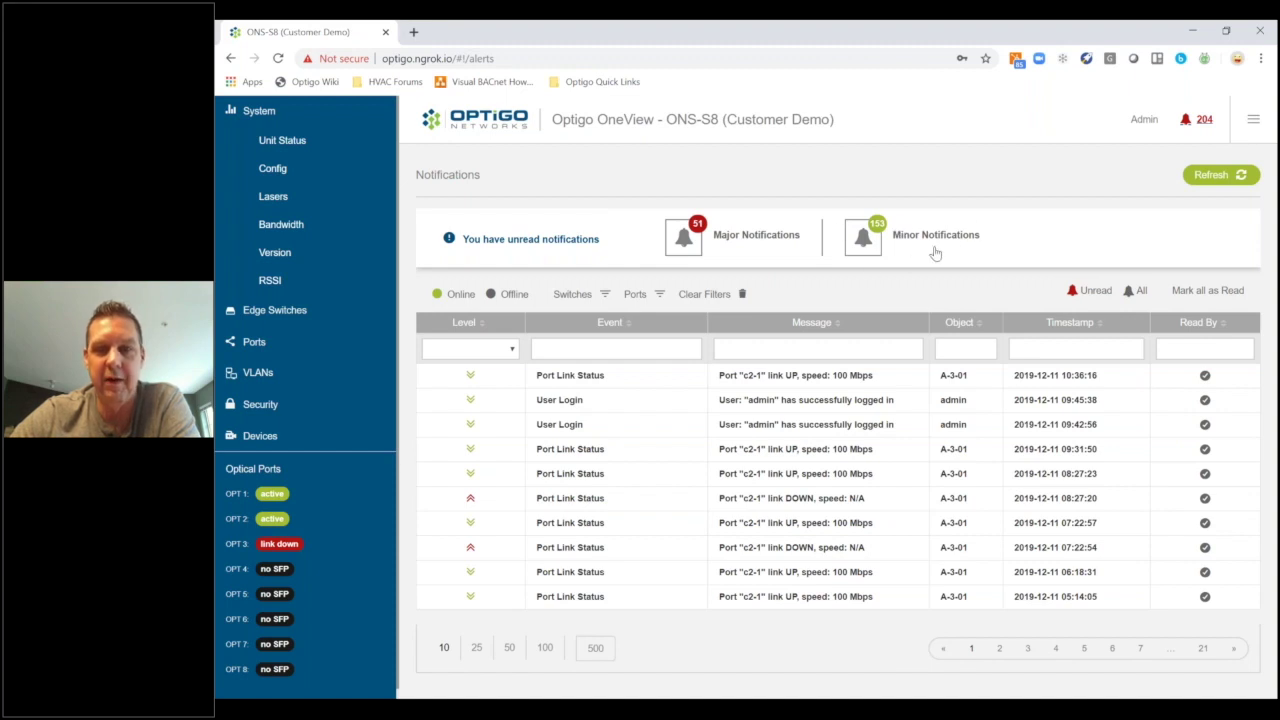
pyautogui.click(461, 295)
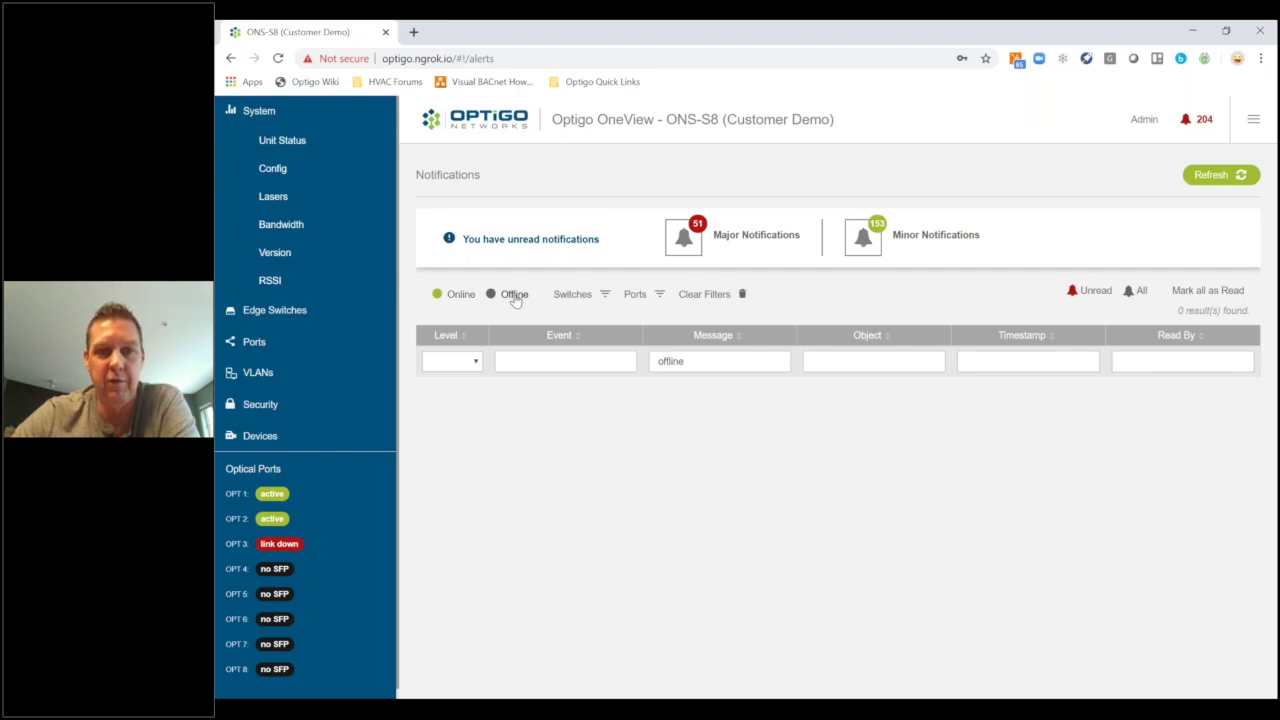
pyautogui.click(580, 300)
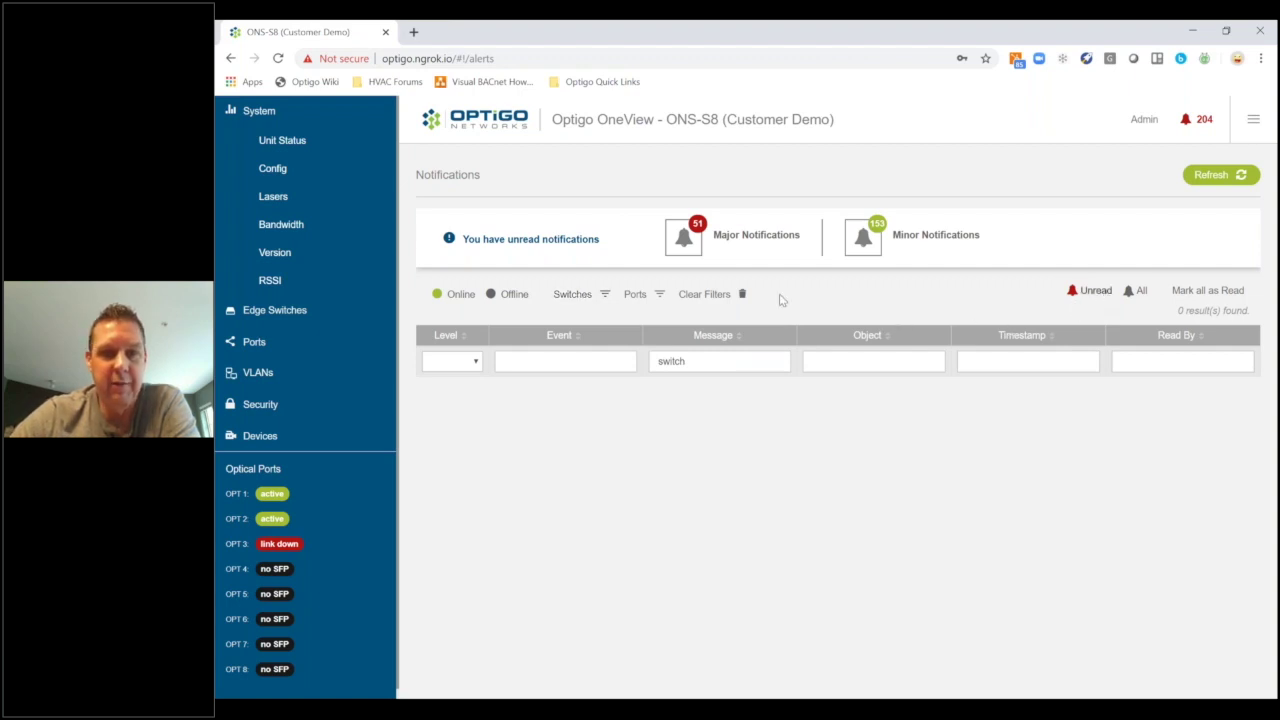
# Step: Restrict the switch notifications to the major level, and refresh the list to reset its filters
pyautogui.click(685, 242)
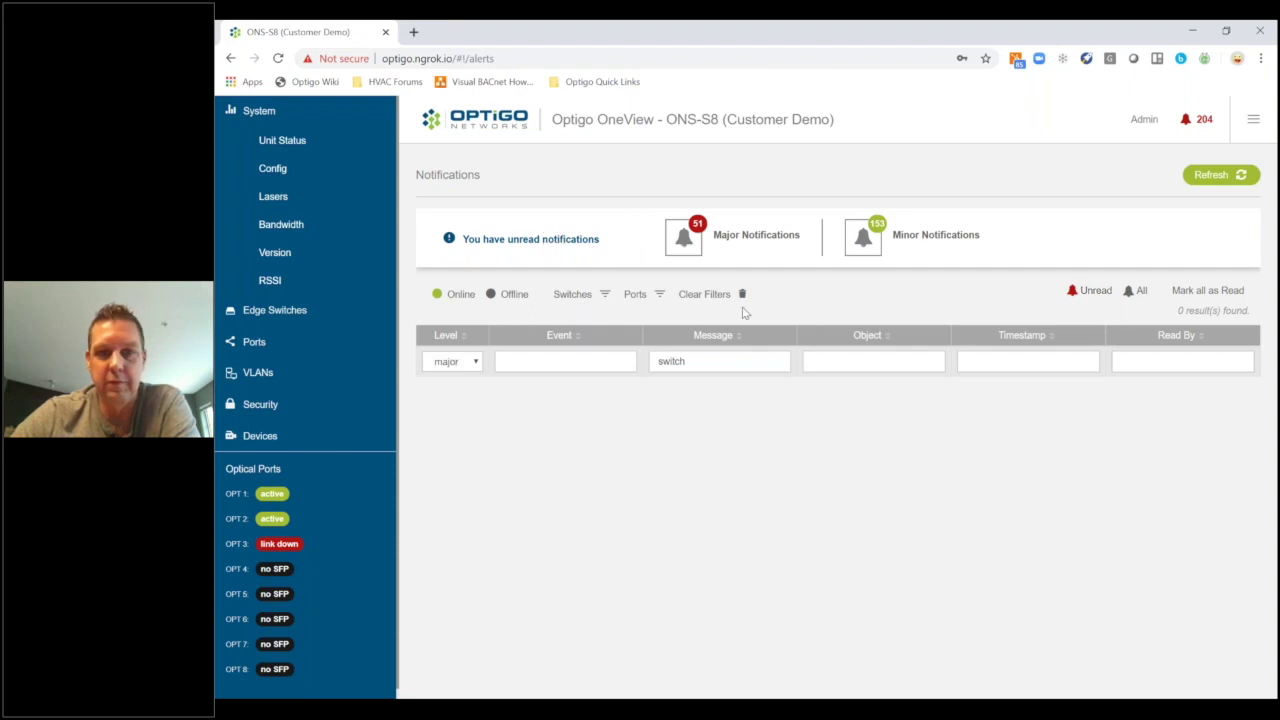
pyautogui.click(476, 366)
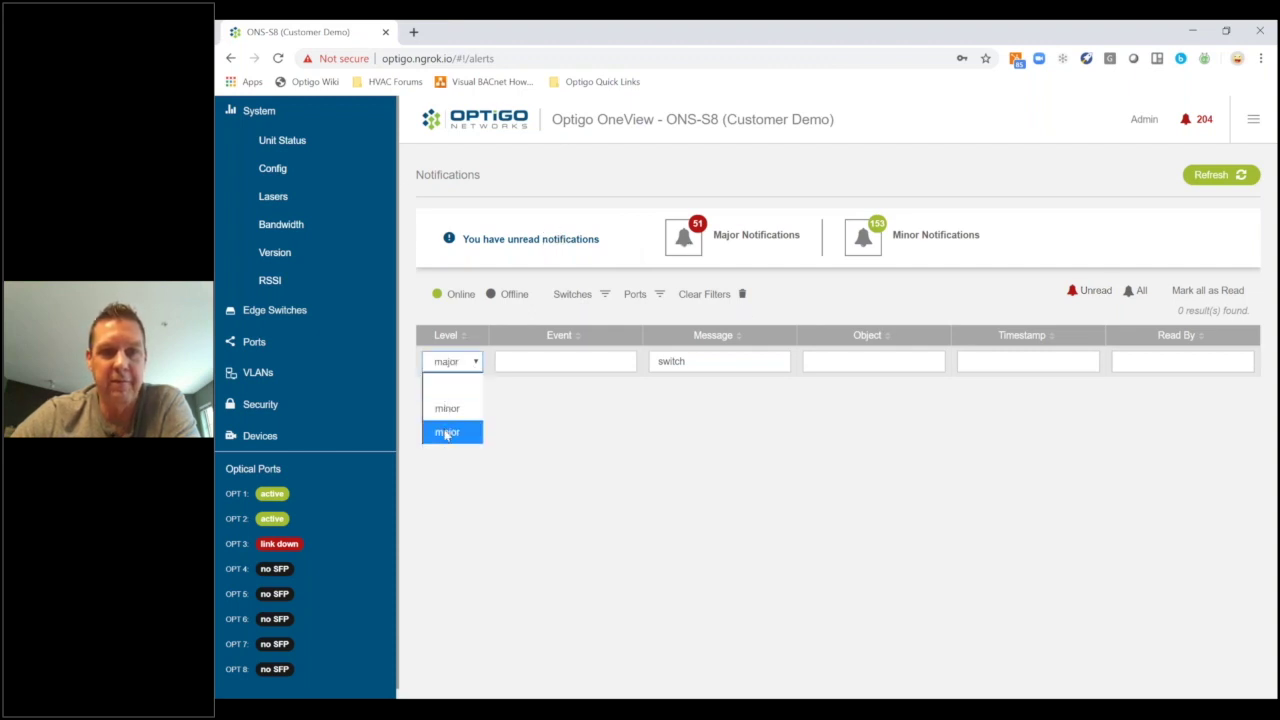
pyautogui.click(446, 434)
pyautogui.click(578, 361)
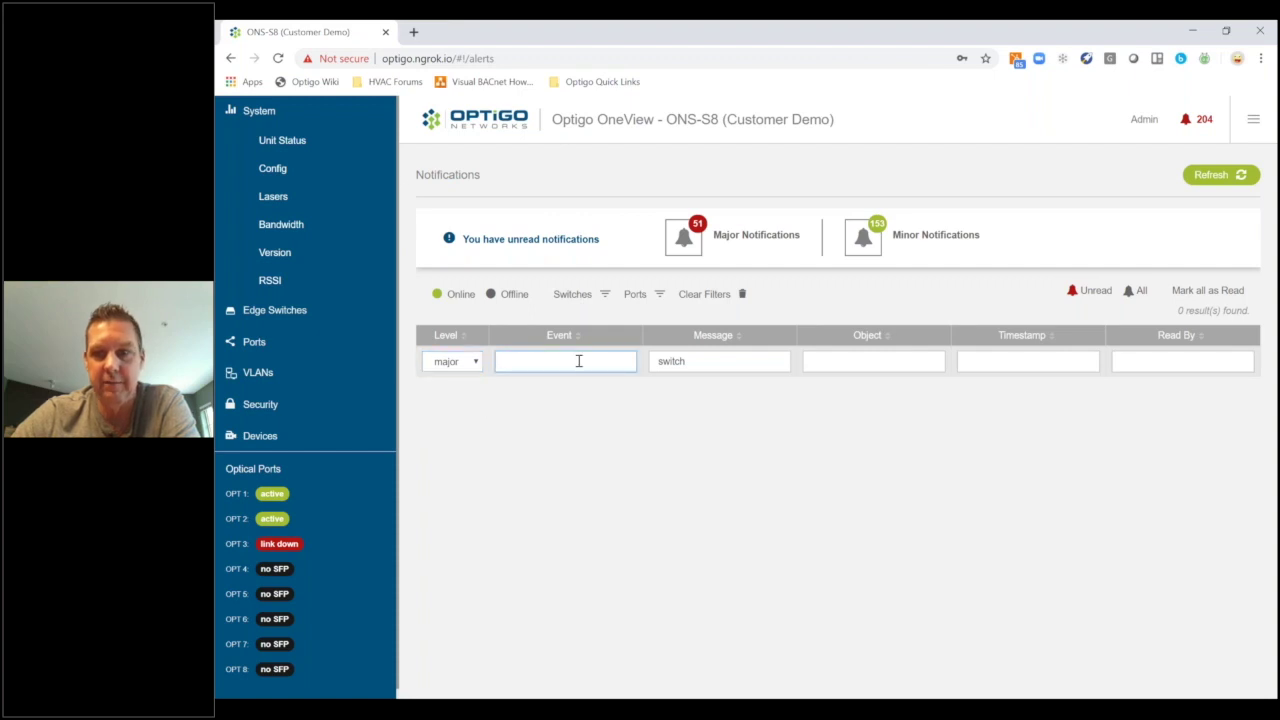
pyautogui.click(1202, 177)
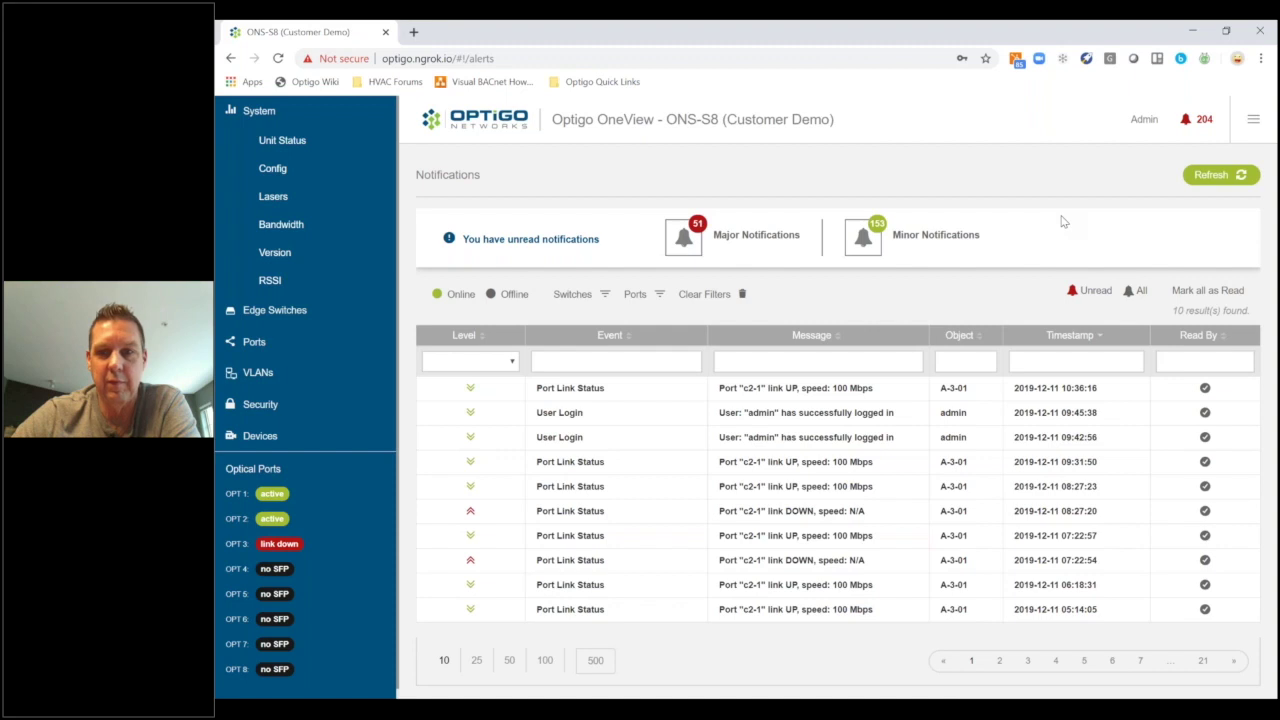
# Step: Filter the notifications by the event text "use", and clear that event filter after viewing the matches
pyautogui.click(680, 363)
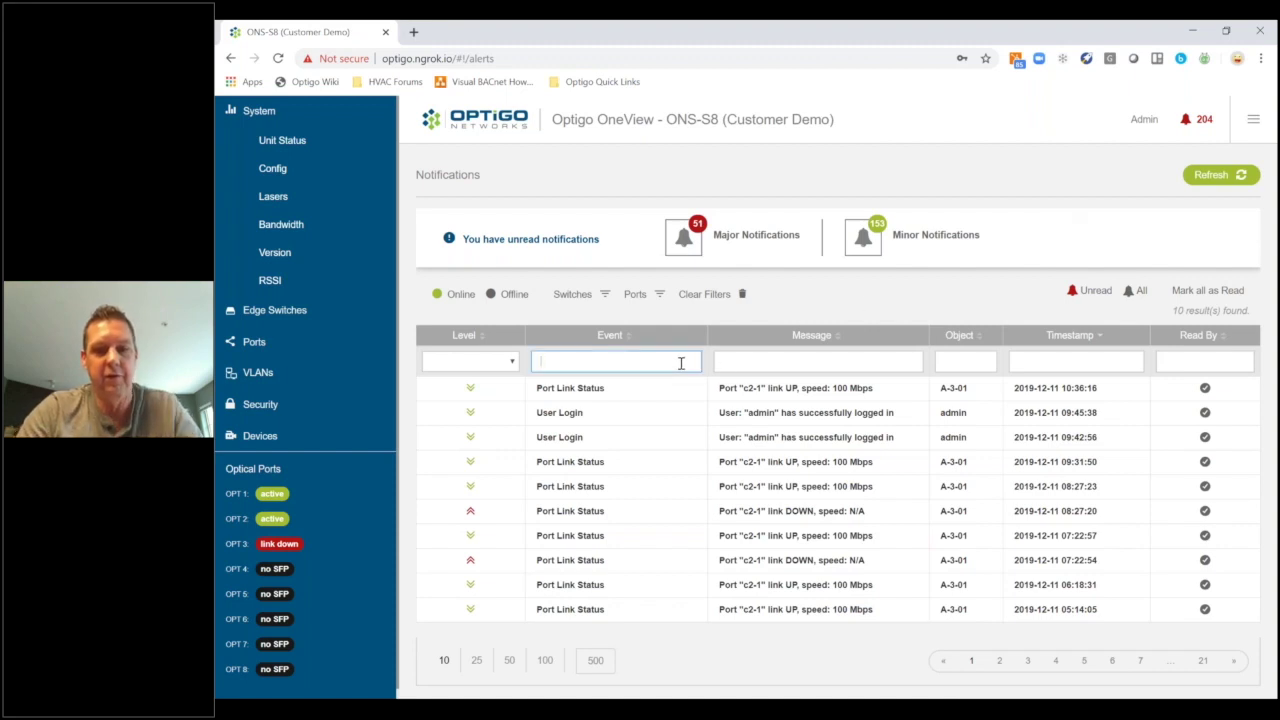
pyautogui.write('use')
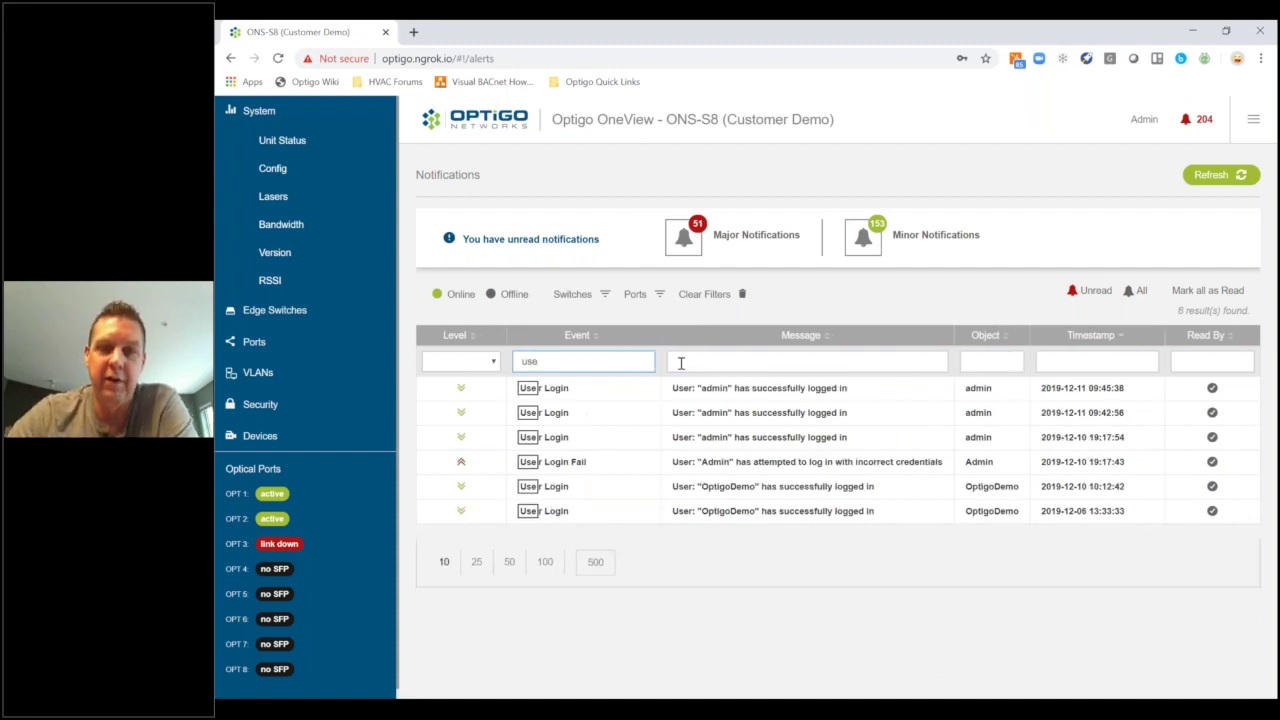
pyautogui.press('BackSpace')
pyautogui.press('BackSpace')
pyautogui.press('BackSpace')
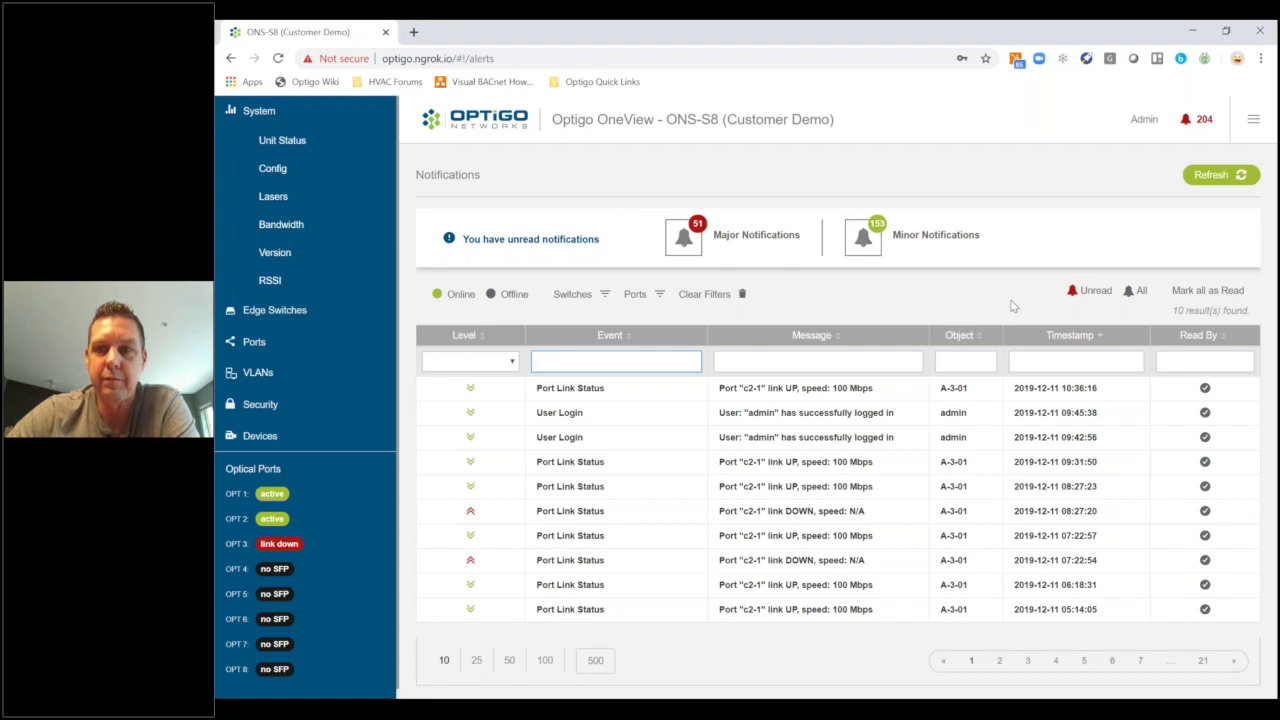
# Step: Open the Settings page and examine the file choices available for download, keeping All selected
pyautogui.click(1248, 125)
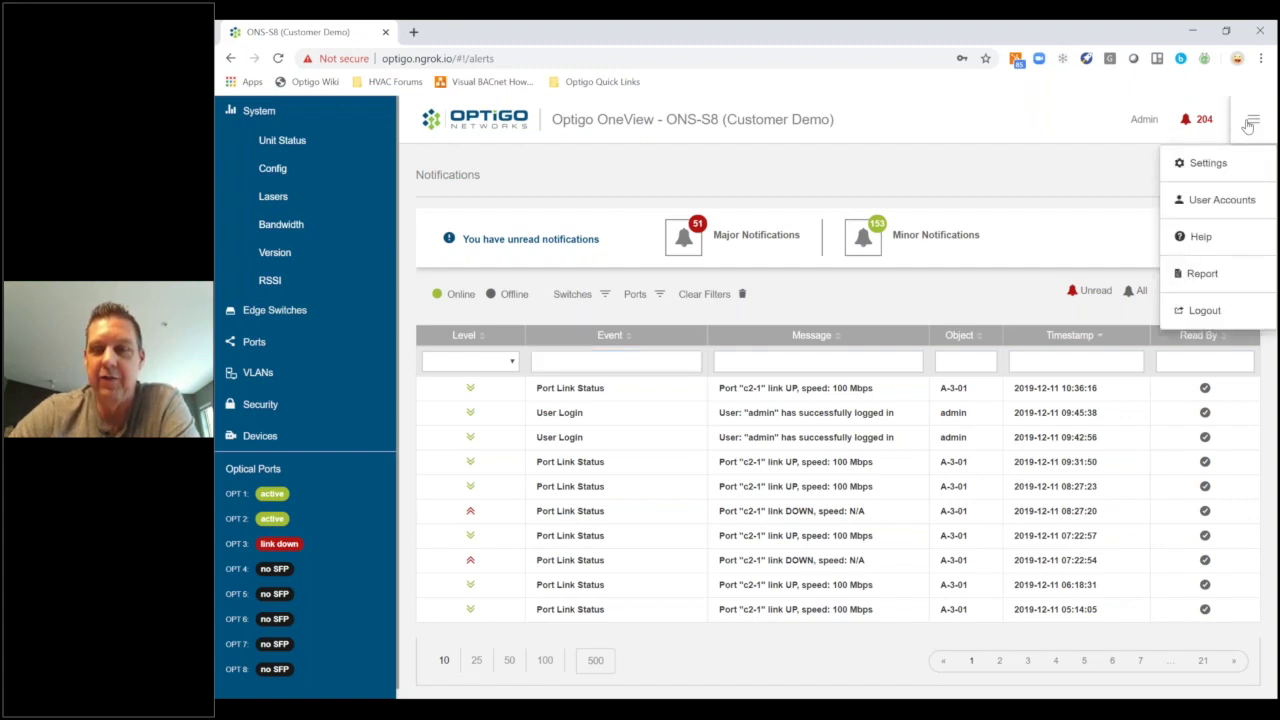
pyautogui.click(1196, 166)
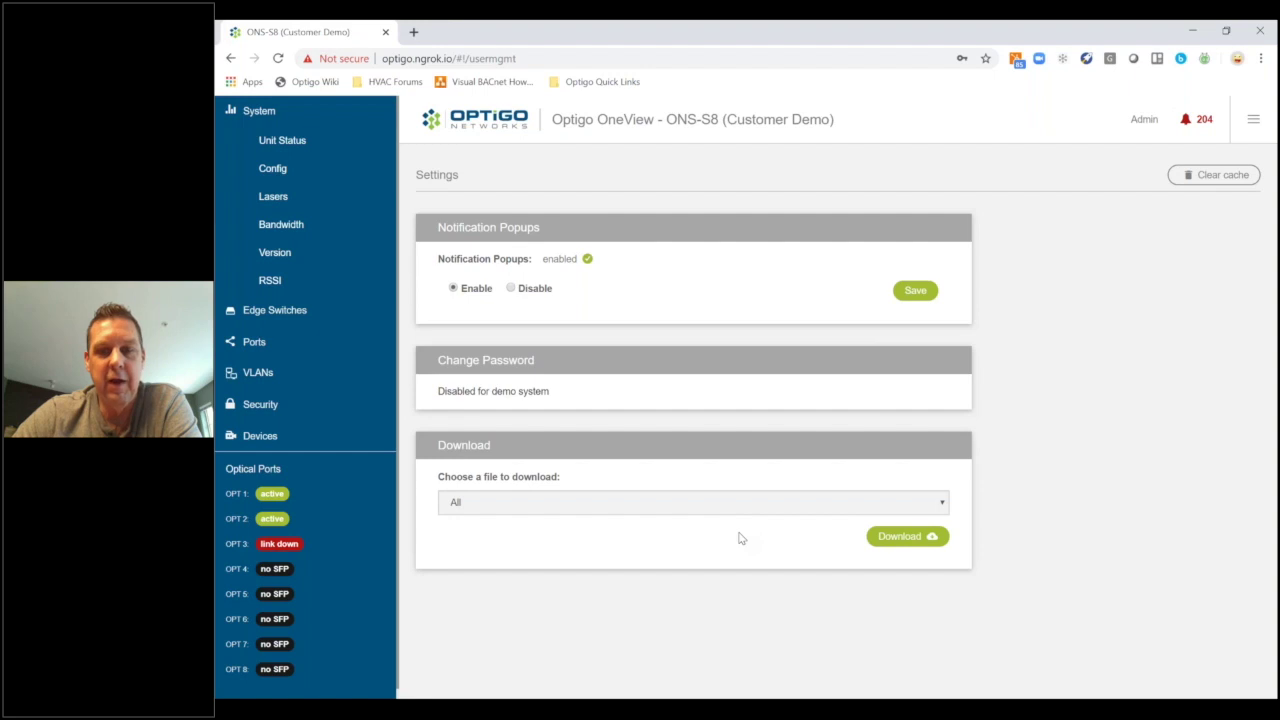
pyautogui.click(930, 508)
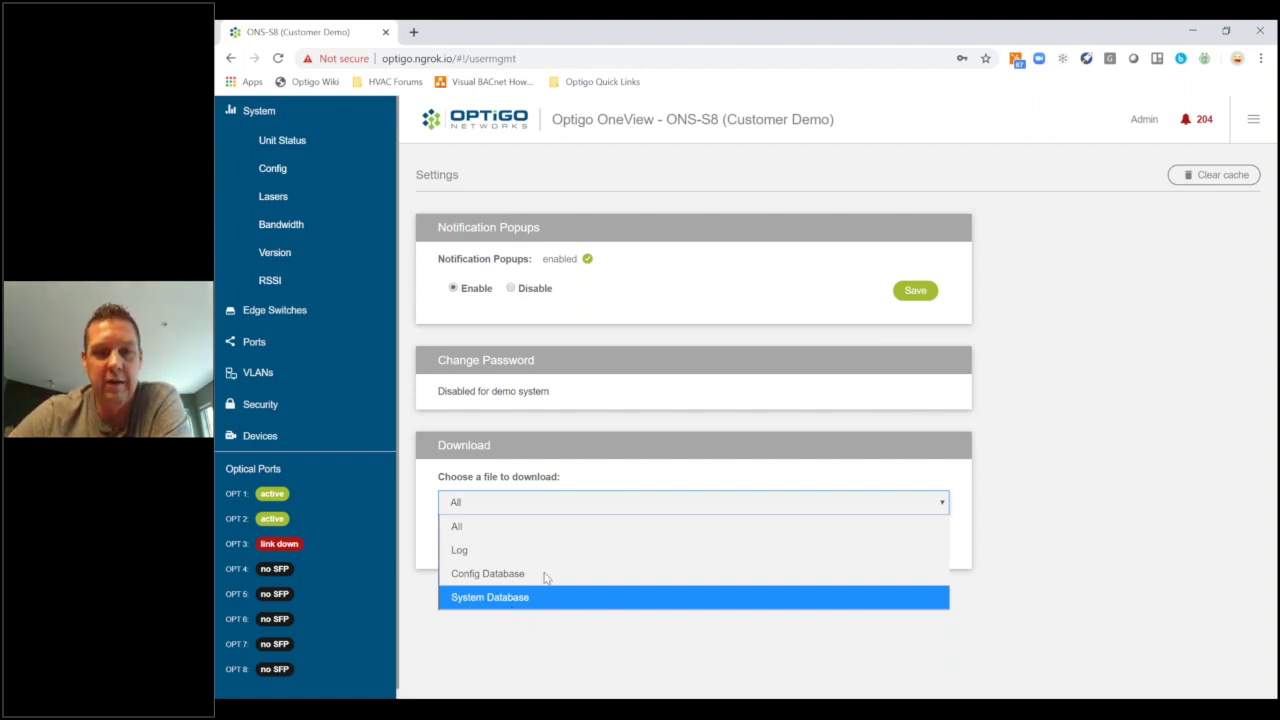
pyautogui.click(1071, 280)
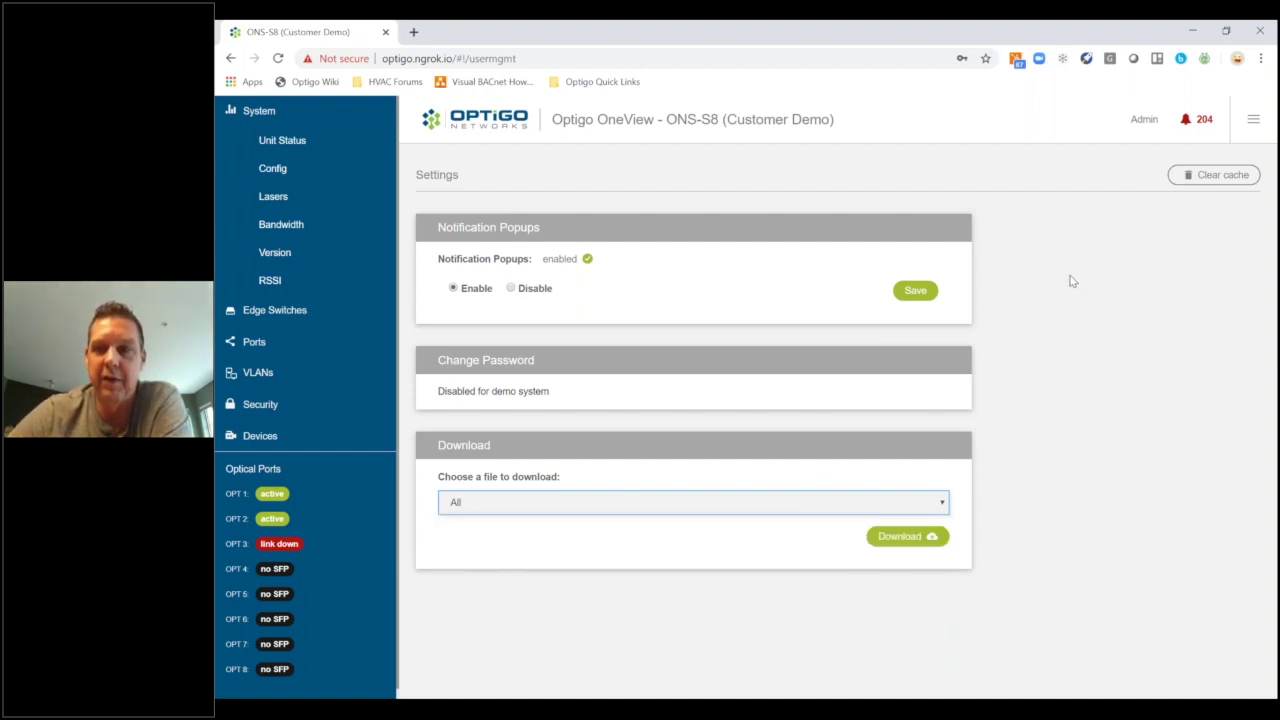
# Step: Open the User Accounts page to examine the accounts and their permissions
pyautogui.click(1252, 119)
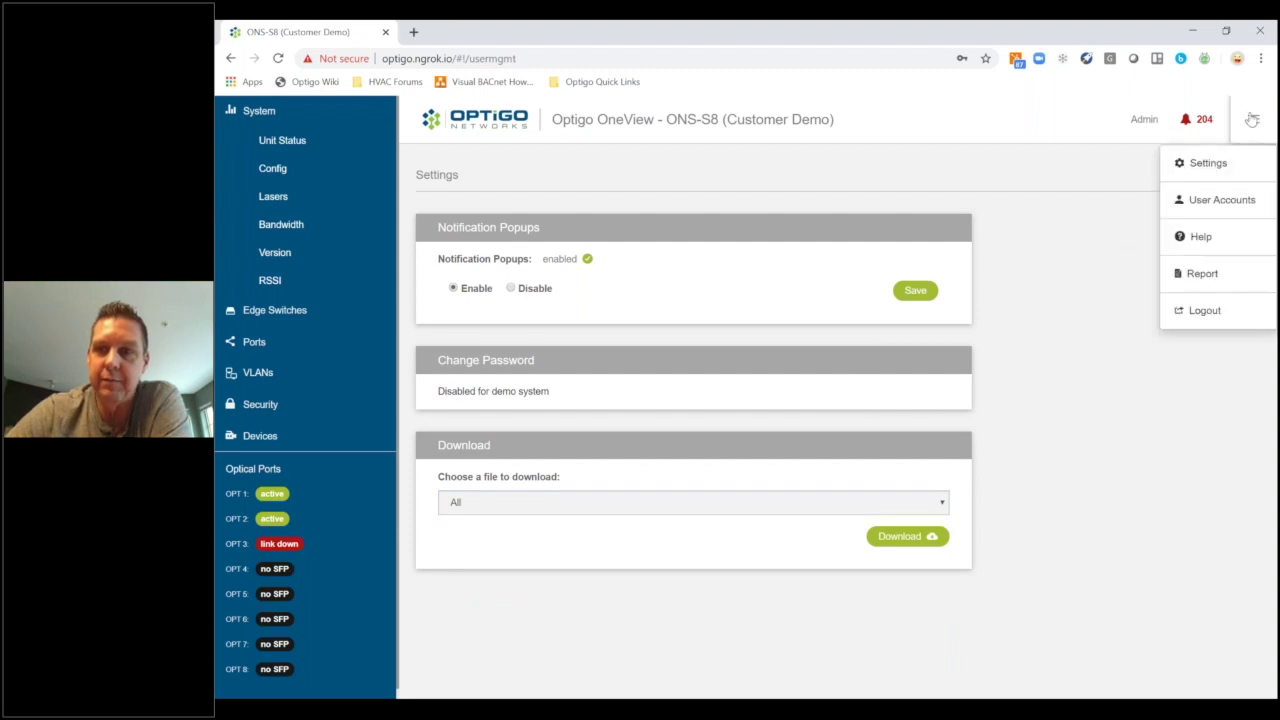
pyautogui.click(1197, 204)
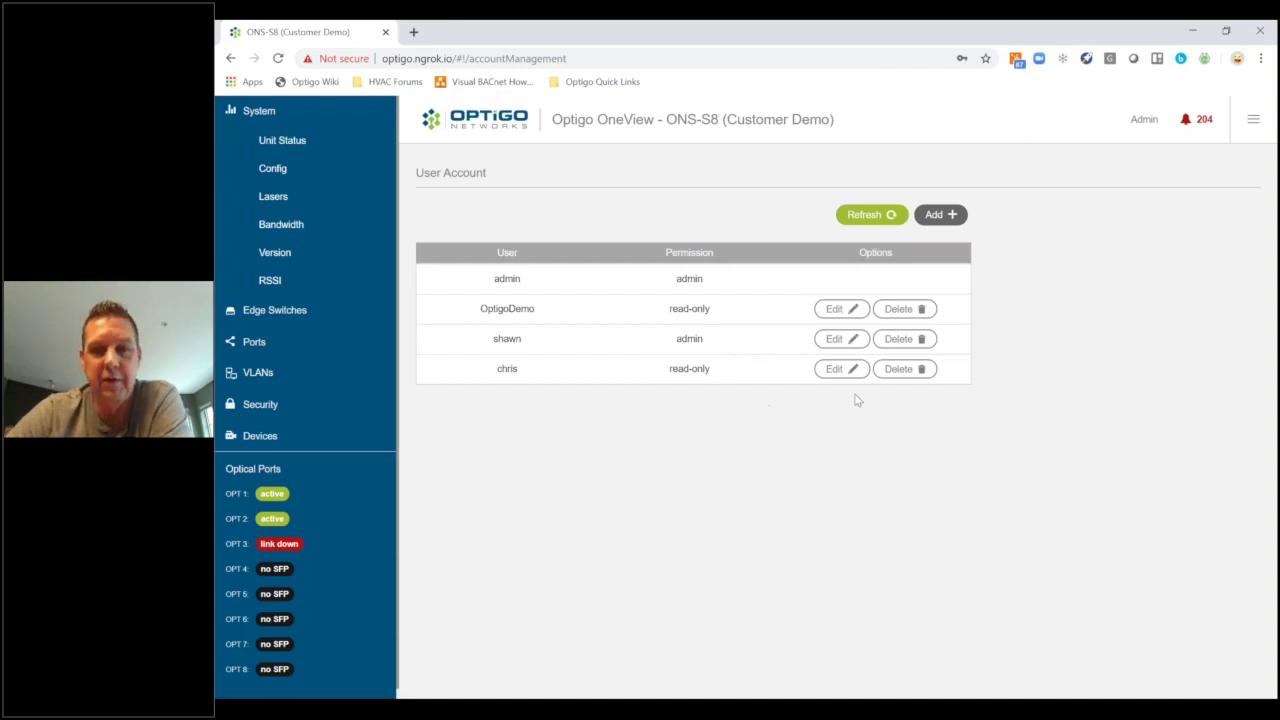
# Step: Open the Help page and look through its FAQ questions and the Glossary definitions
pyautogui.click(1250, 123)
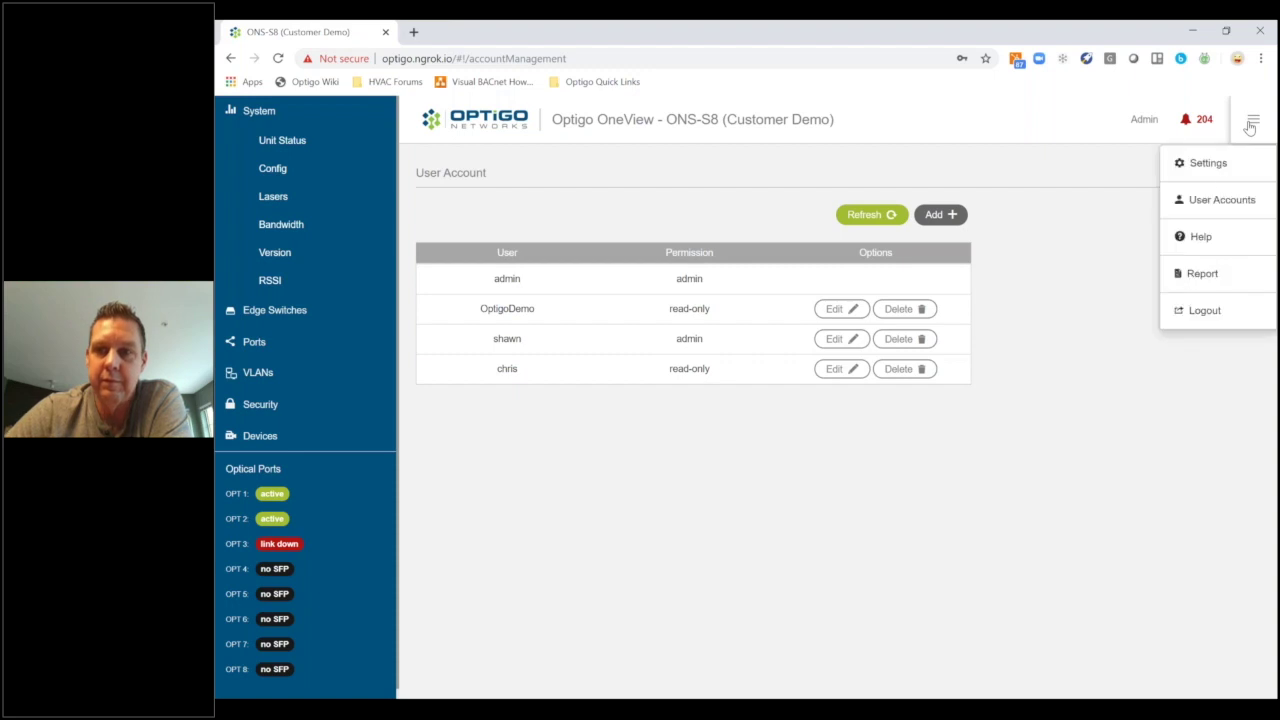
pyautogui.click(1197, 237)
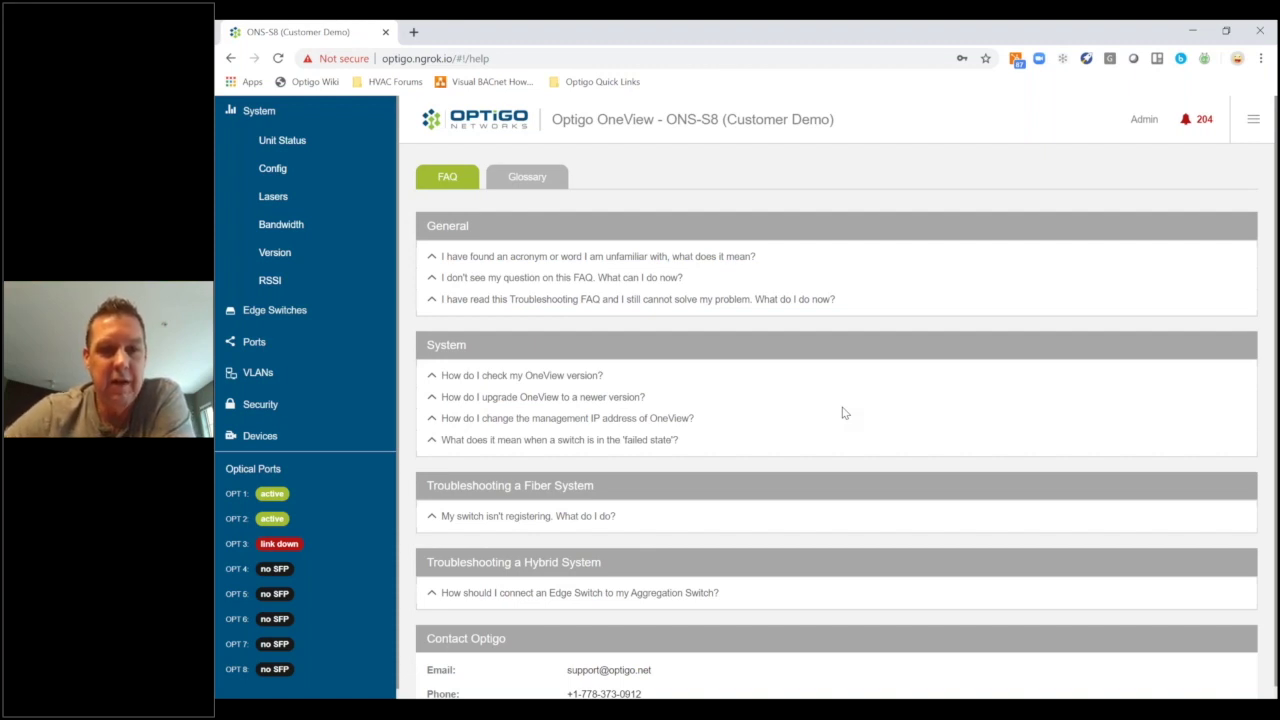
pyautogui.scroll(-1, 843, 413)
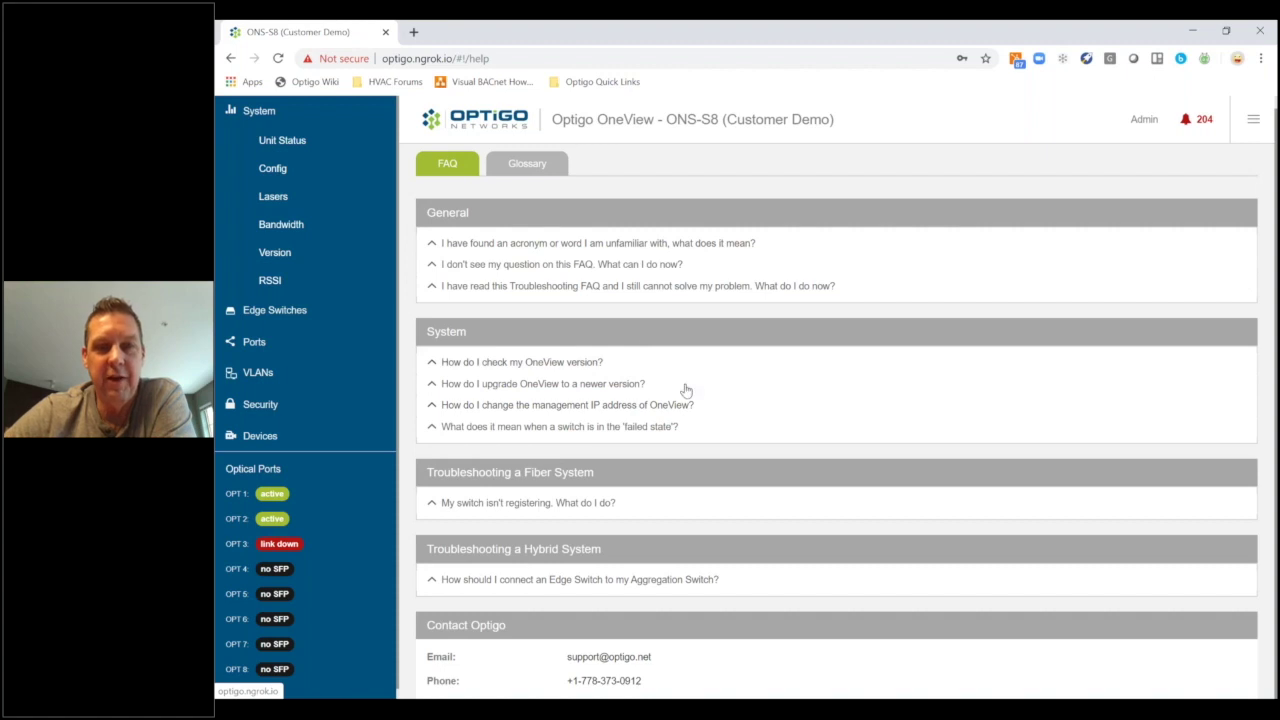
pyautogui.click(525, 165)
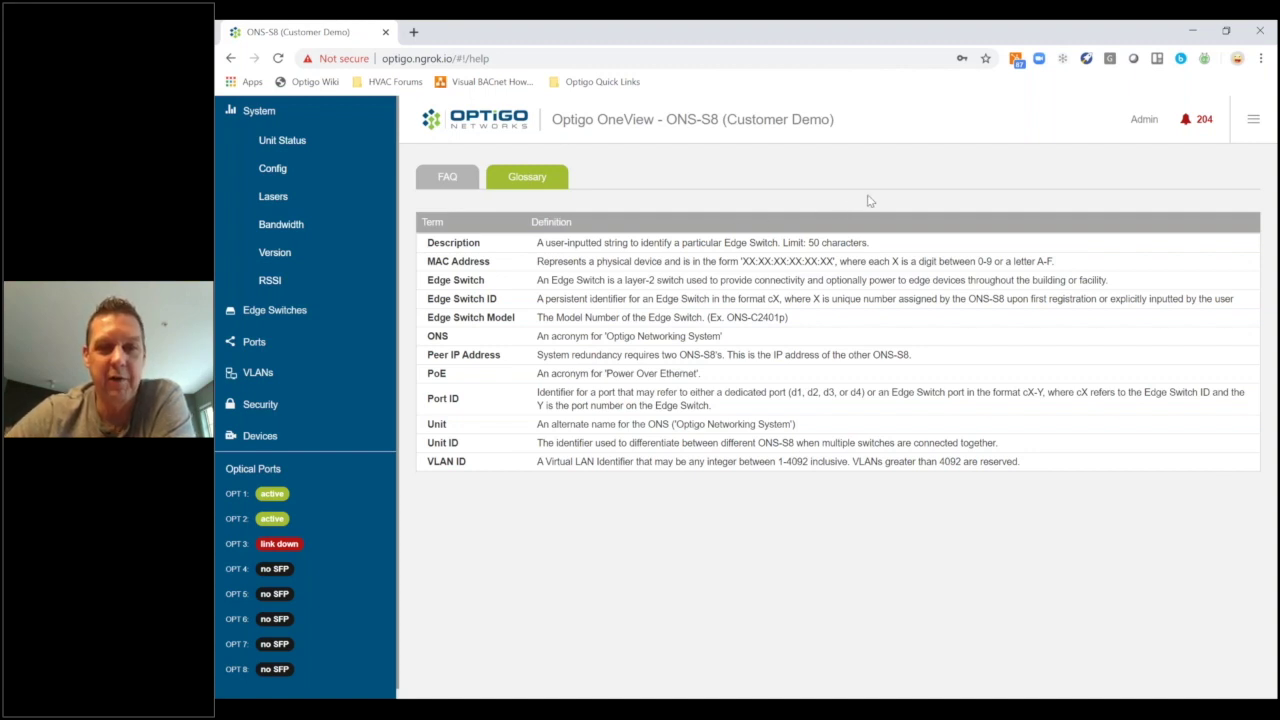
# Step: Generate the system configuration and status report, and return to the ONS-S8 management page while it loads
pyautogui.click(1248, 124)
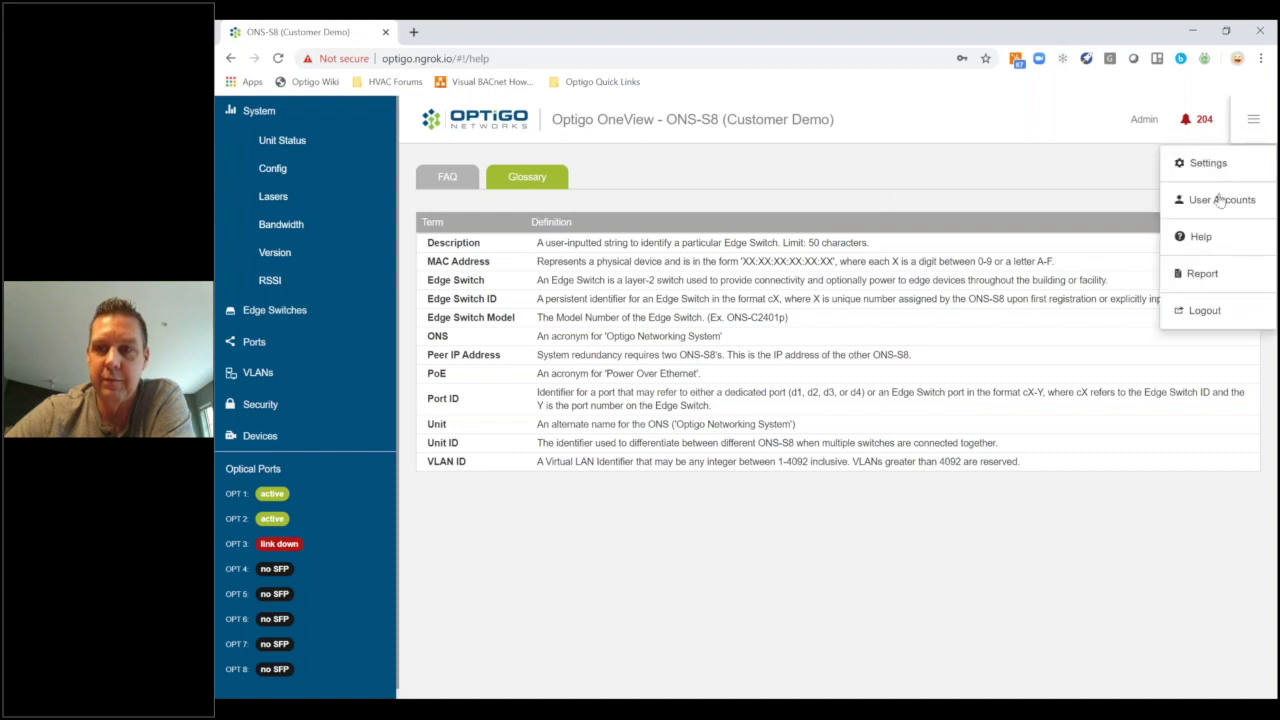
pyautogui.click(1203, 274)
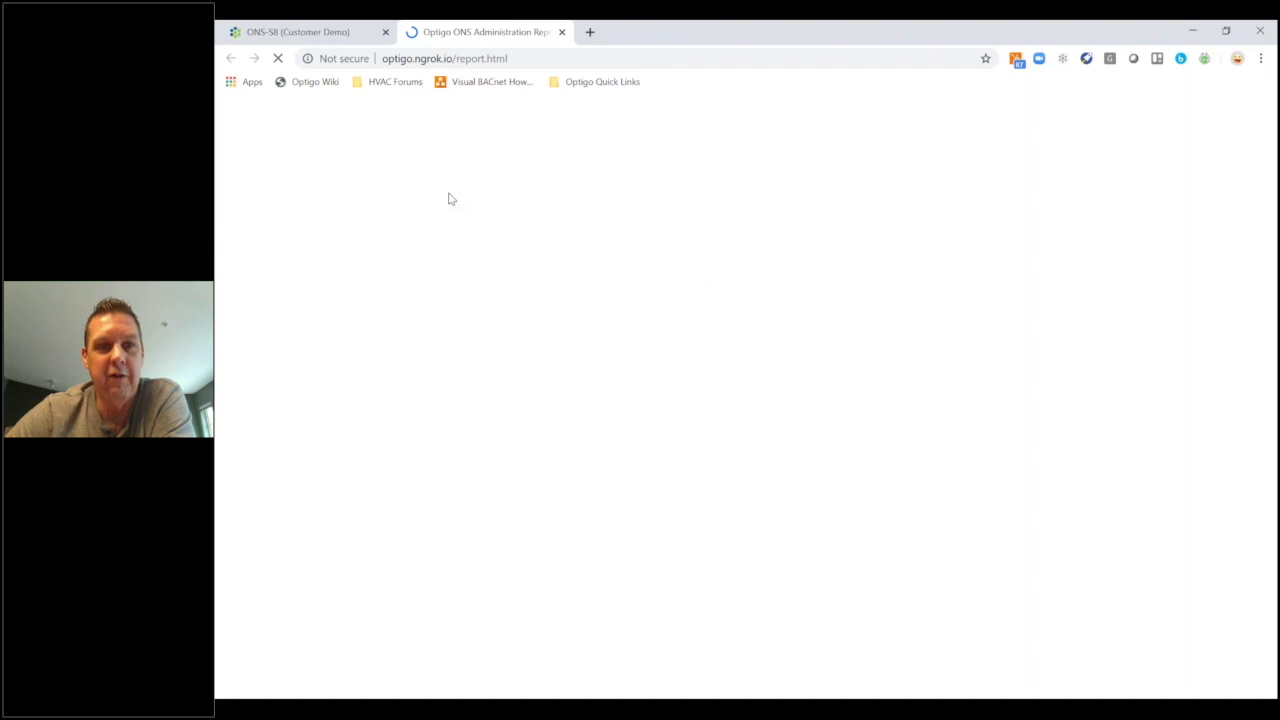
pyautogui.click(323, 36)
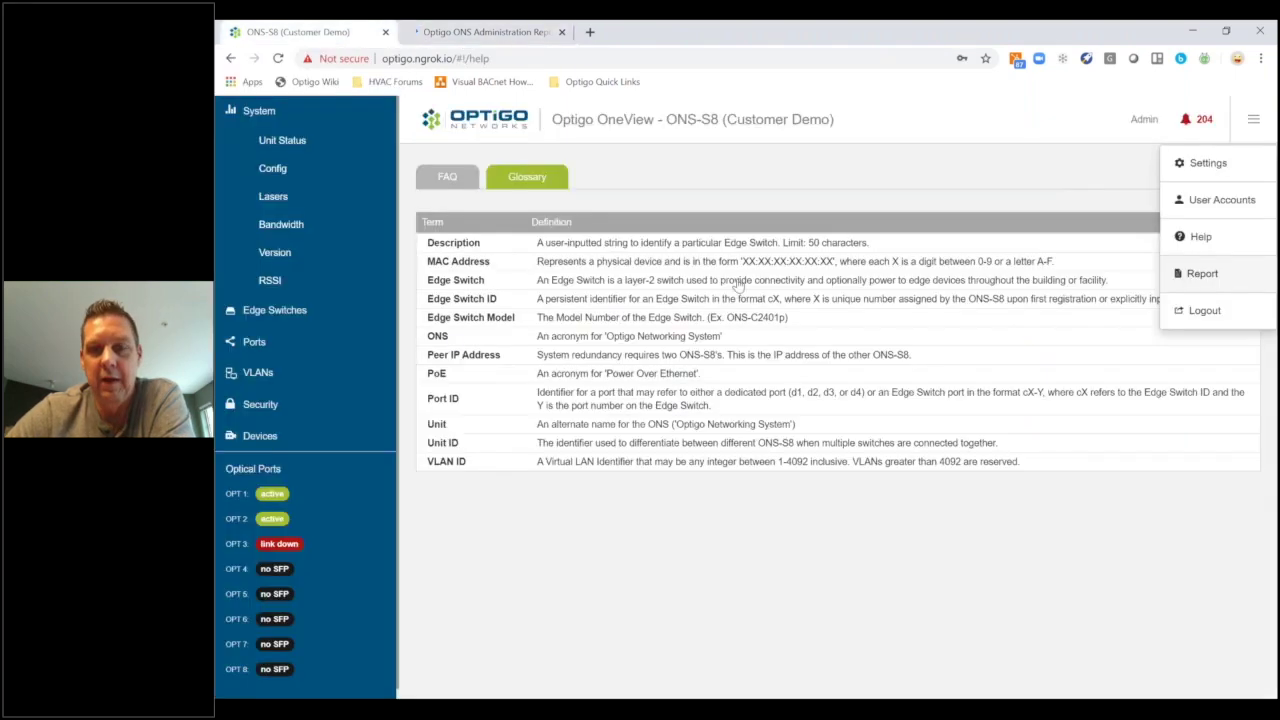
pyautogui.click(896, 335)
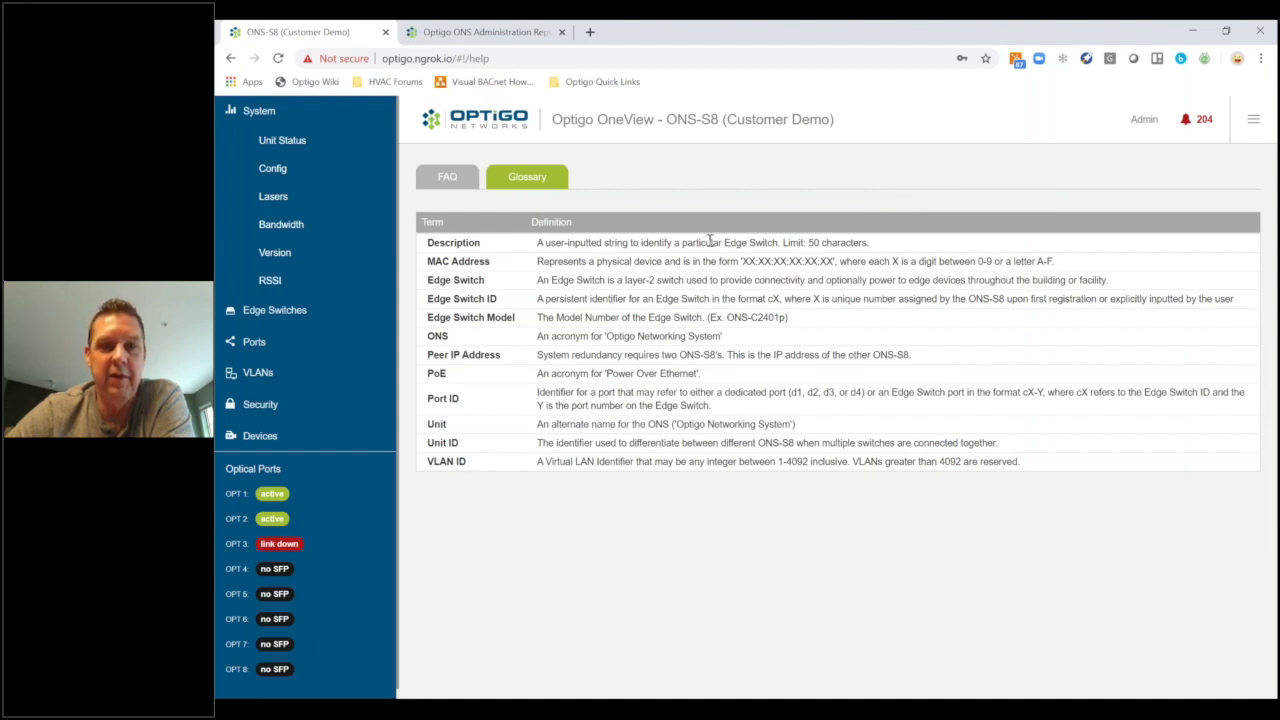
pyautogui.click(485, 33)
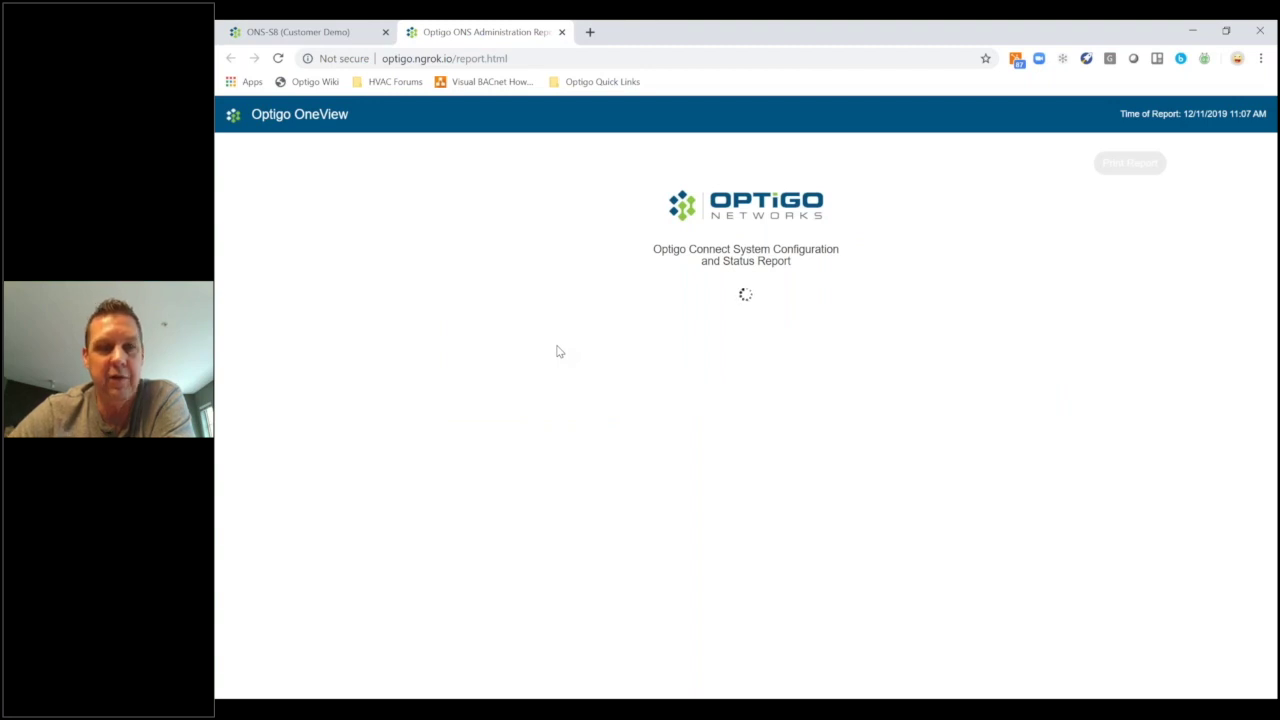
pyautogui.click(330, 33)
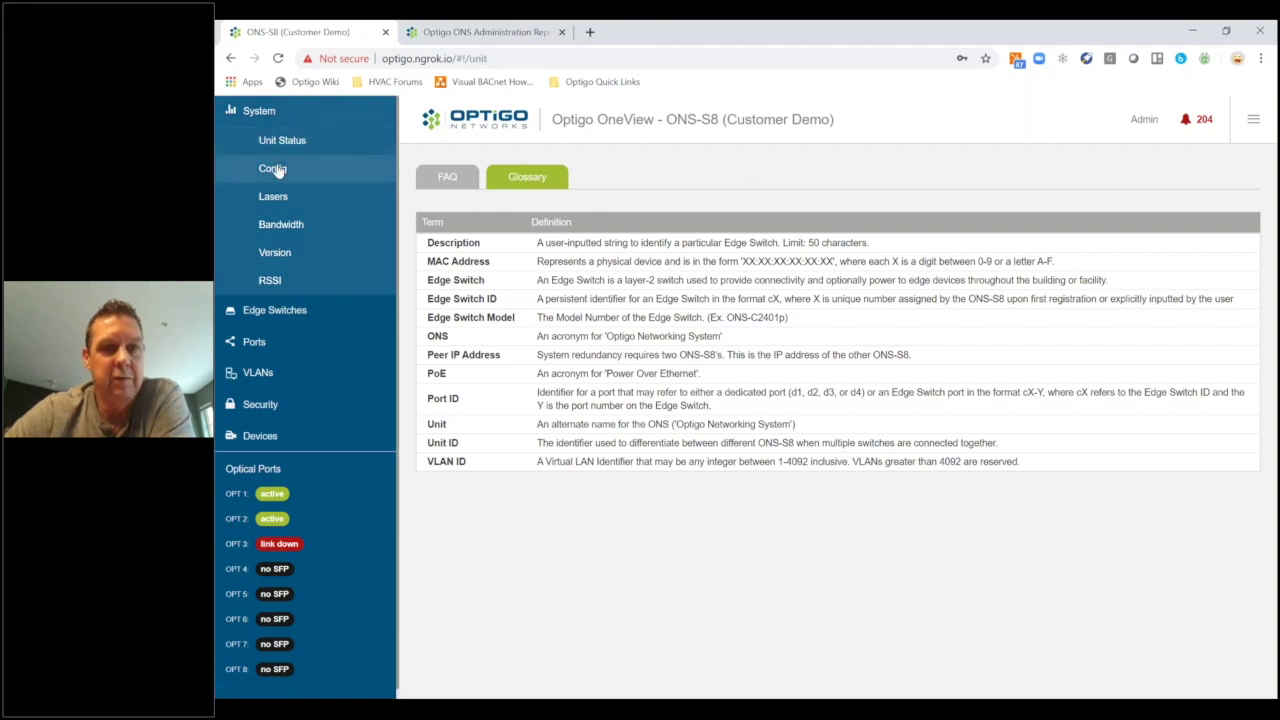
# Step: Examine the status report's unit status, config, version, edge switches and ports sections
pyautogui.click(480, 30)
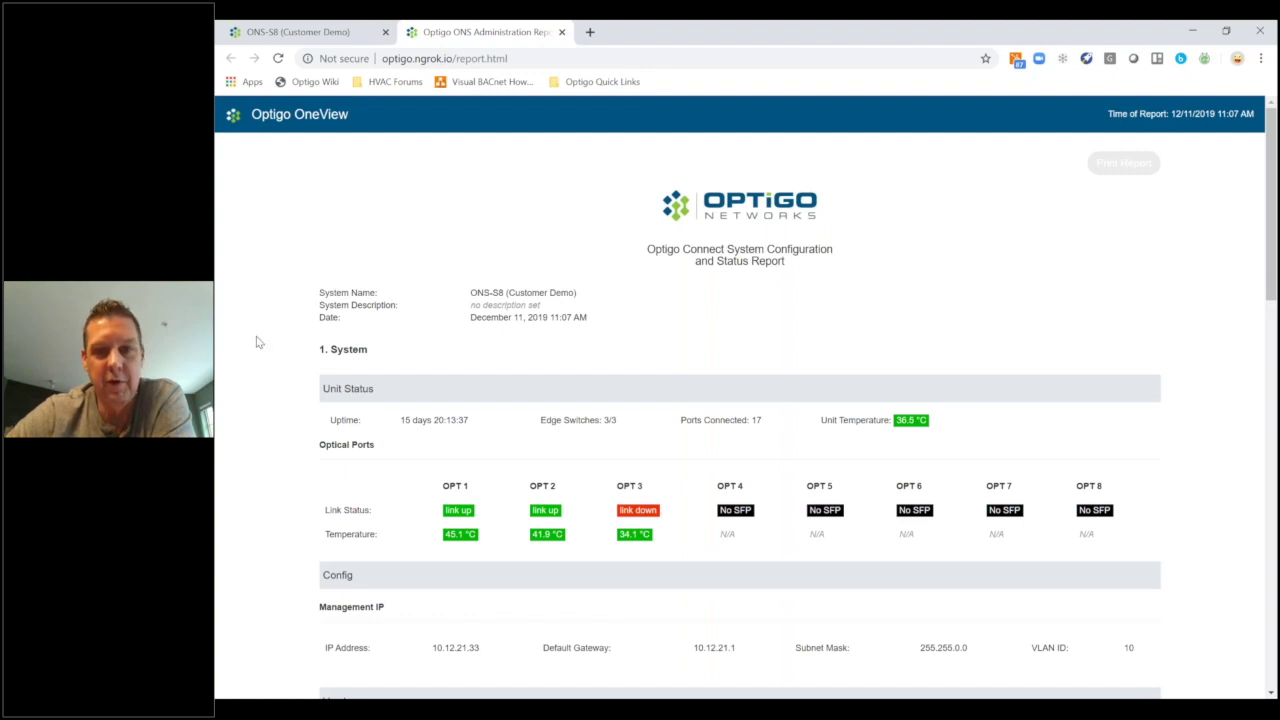
pyautogui.scroll(-2, 257, 343)
pyautogui.scroll(-1, 257, 343)
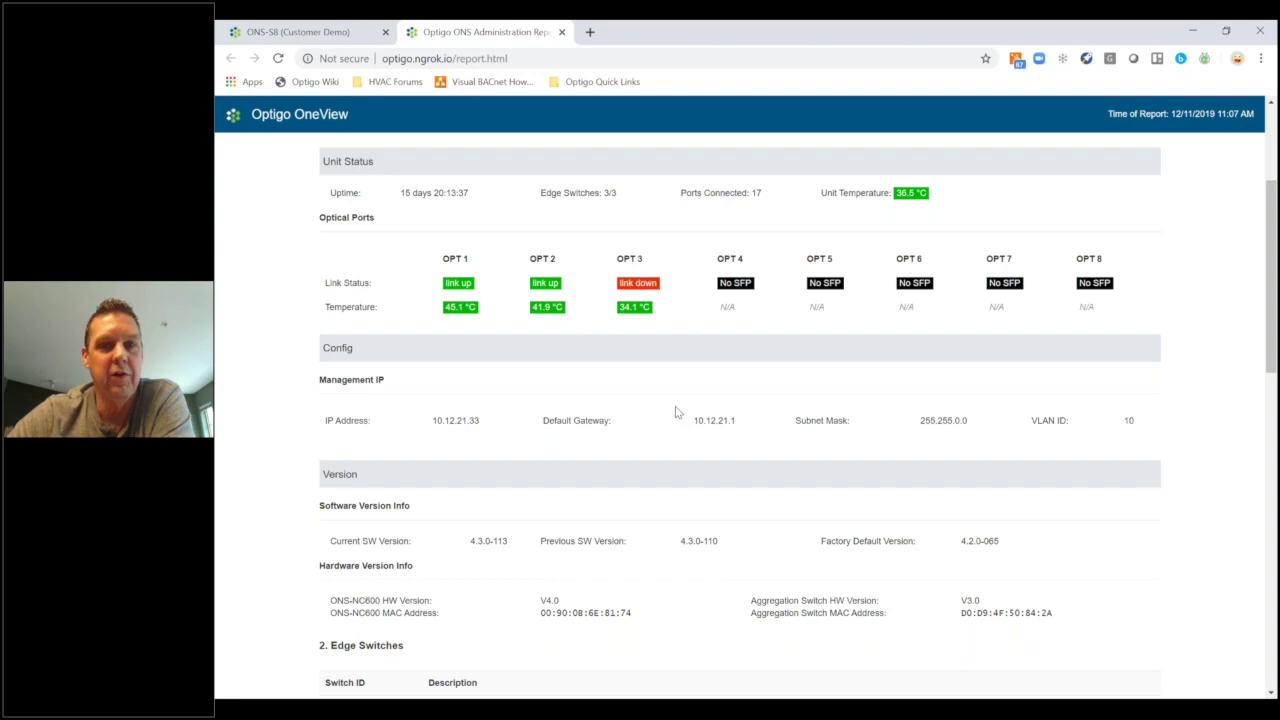
pyautogui.scroll(-6, 675, 412)
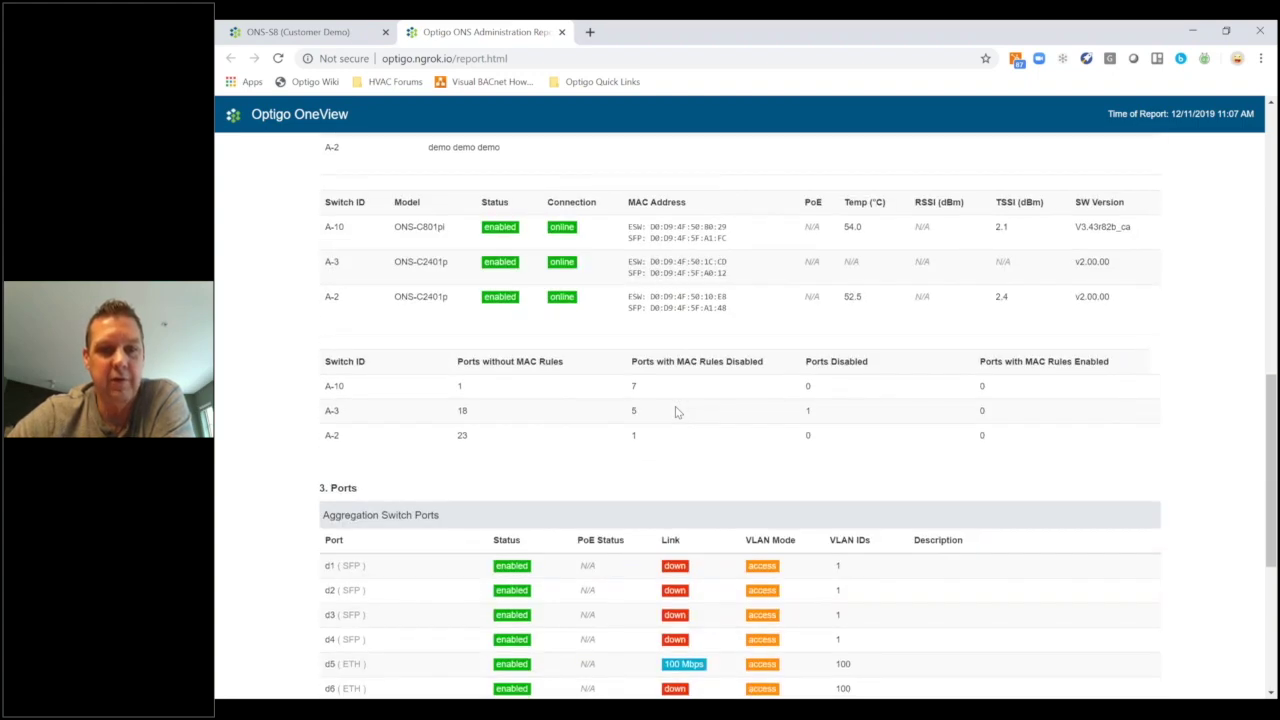
pyautogui.scroll(-4, 676, 412)
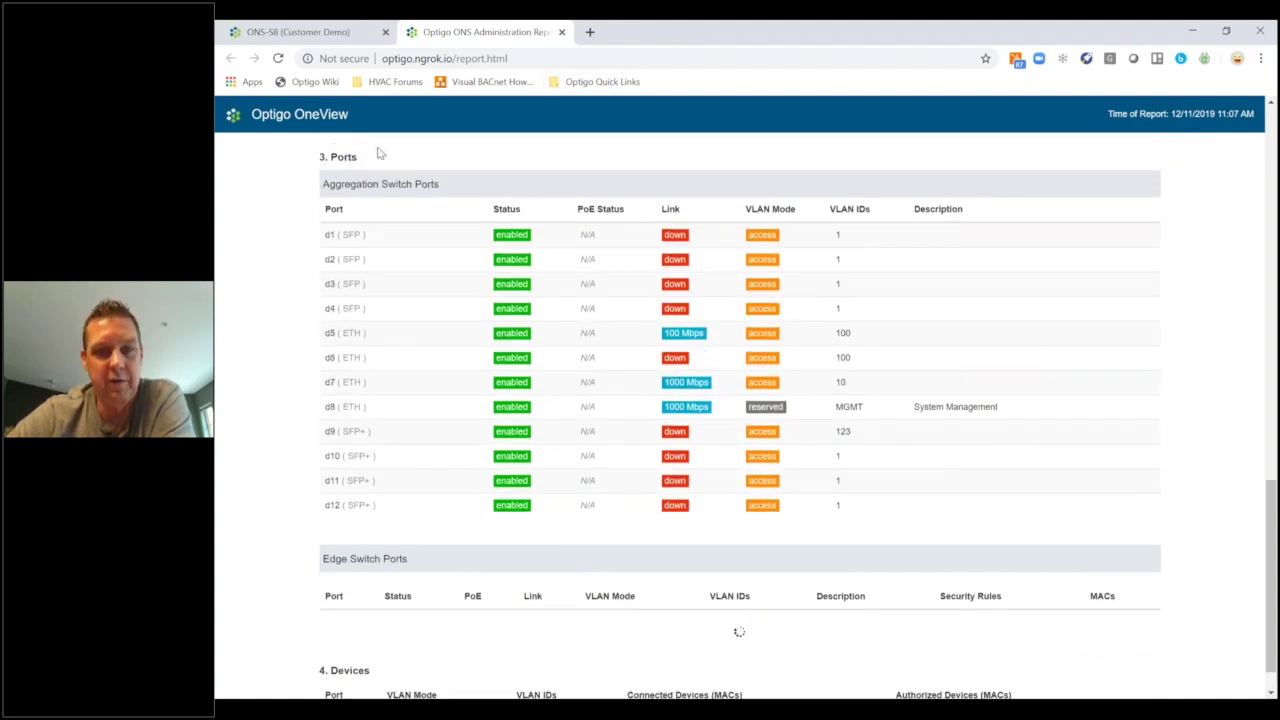
pyautogui.scroll(9, 449, 193)
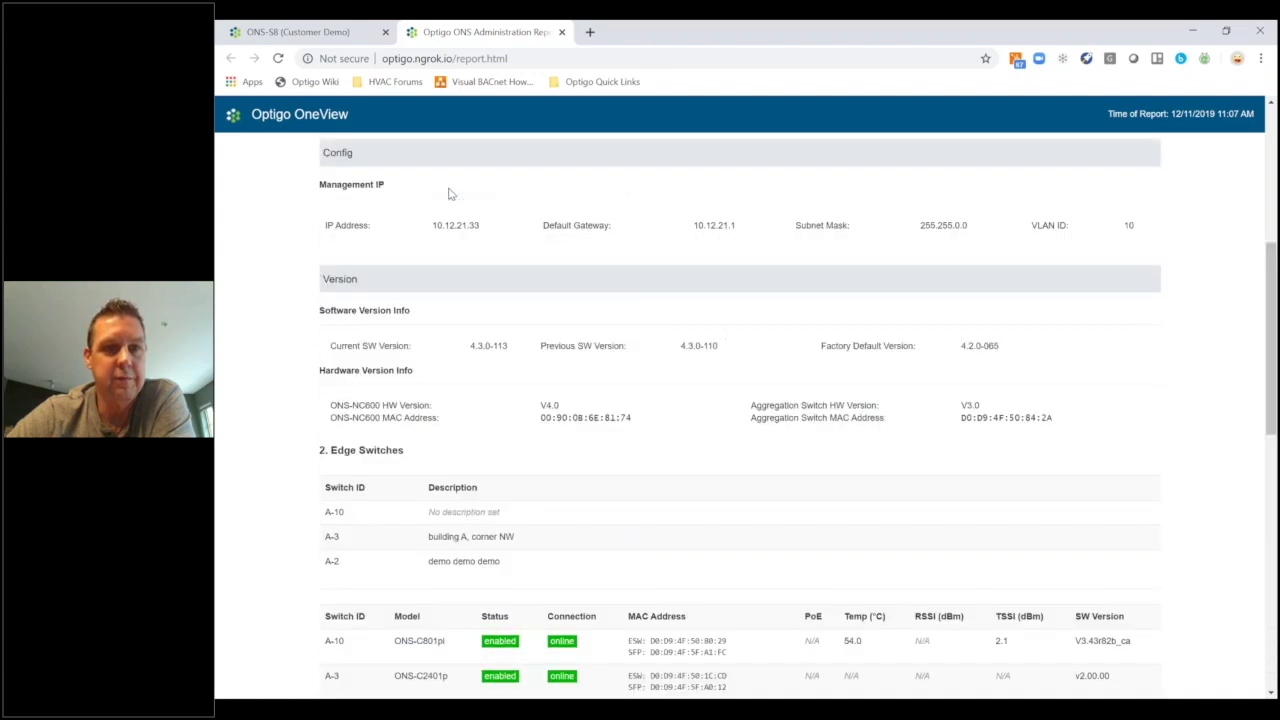
pyautogui.scroll(4, 449, 193)
# Step: Return to the ONS-S8 system's Config page and examine its Management IP, General and Backup / Restore sections
pyautogui.click(347, 26)
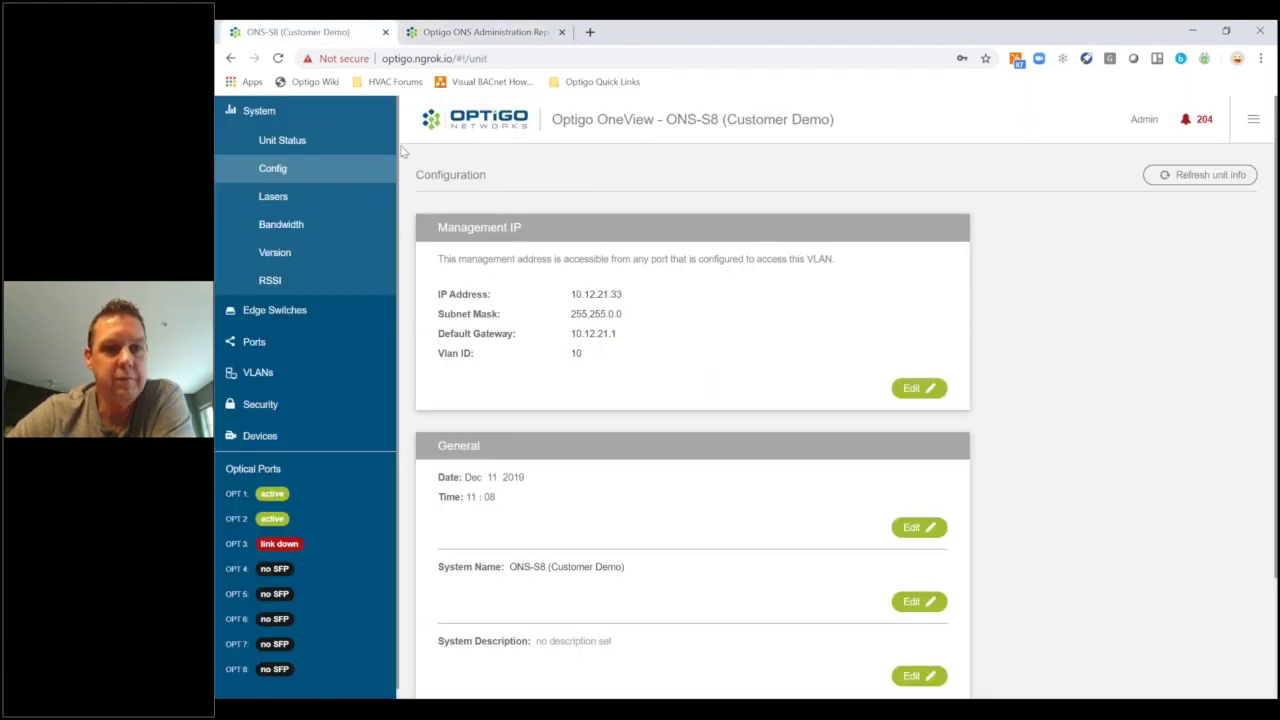
pyautogui.click(309, 170)
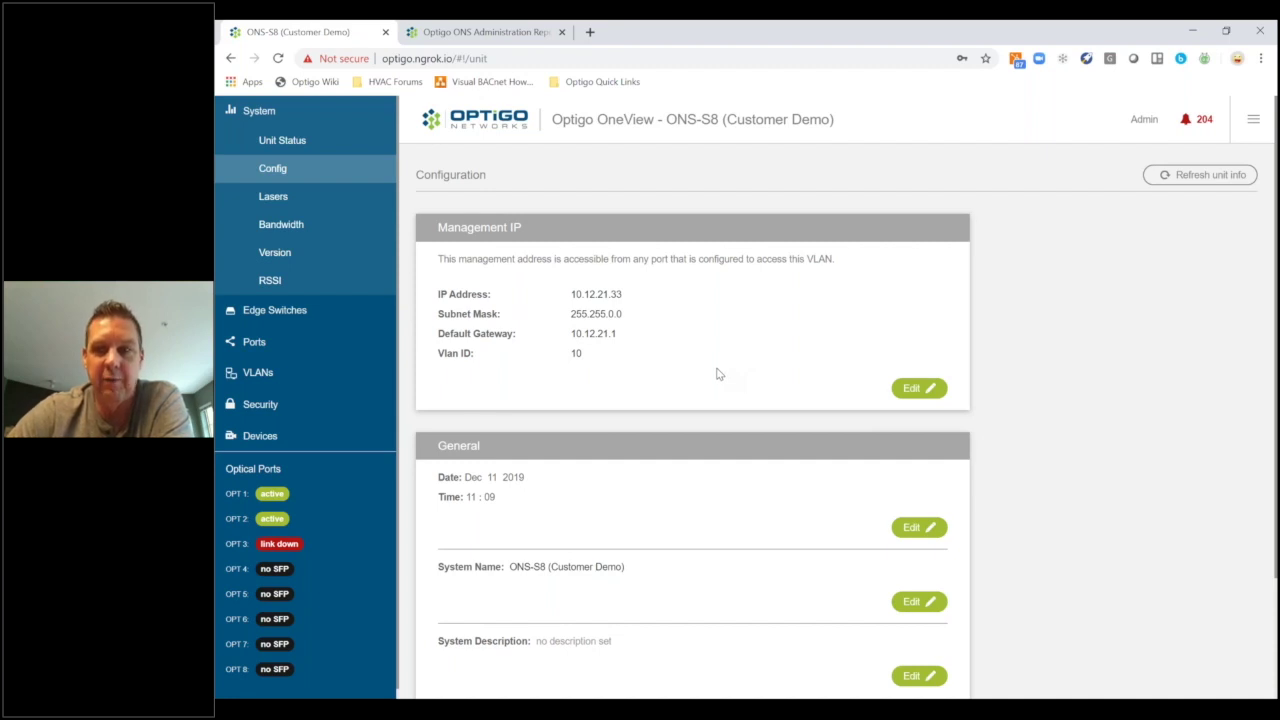
pyautogui.scroll(-2, 815, 368)
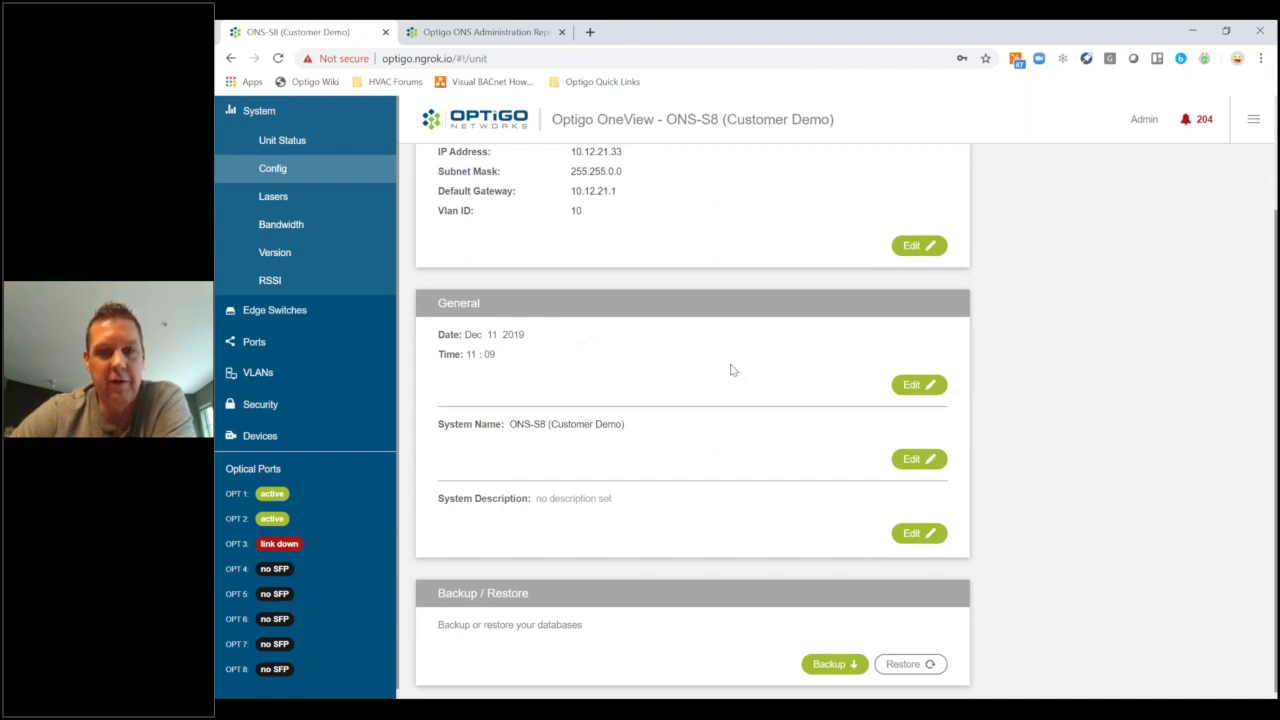
pyautogui.scroll(-1, 731, 370)
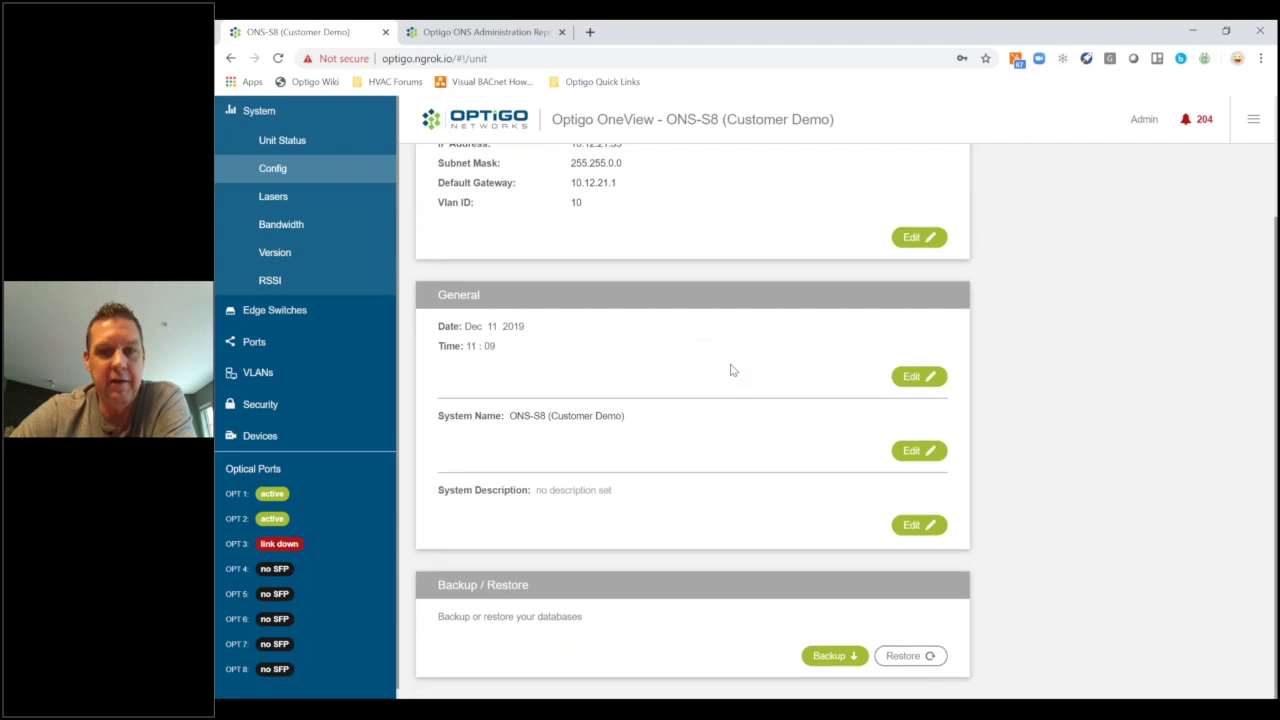
# Step: Open the General section's date and time for editing, and examine the time zone settings and the Backup / Restore options
pyautogui.click(919, 377)
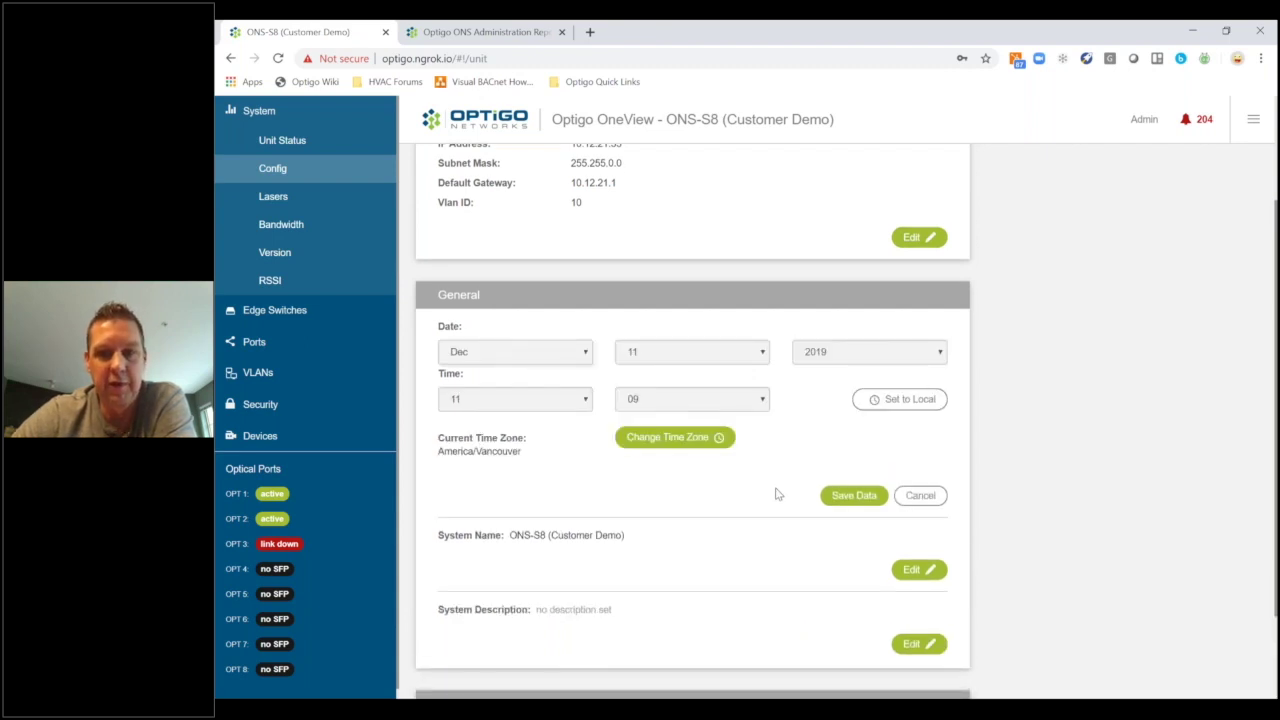
pyautogui.scroll(-2, 766, 492)
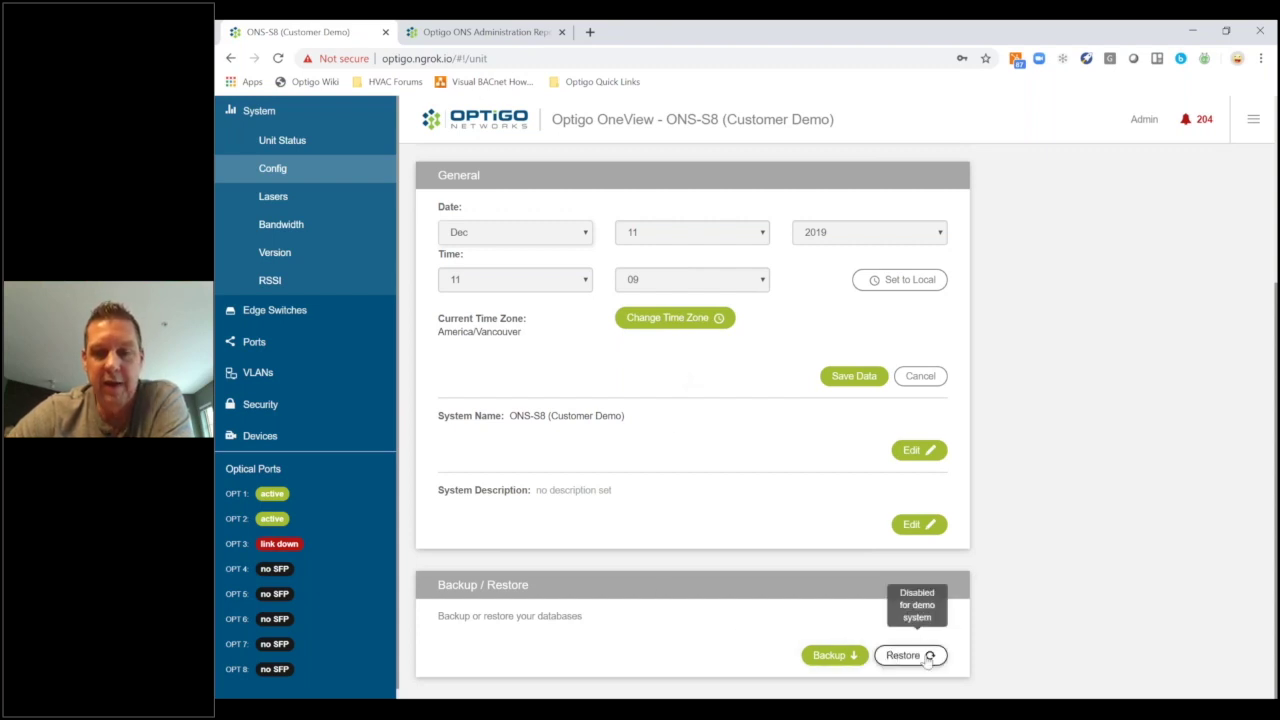
pyautogui.scroll(3, 753, 513)
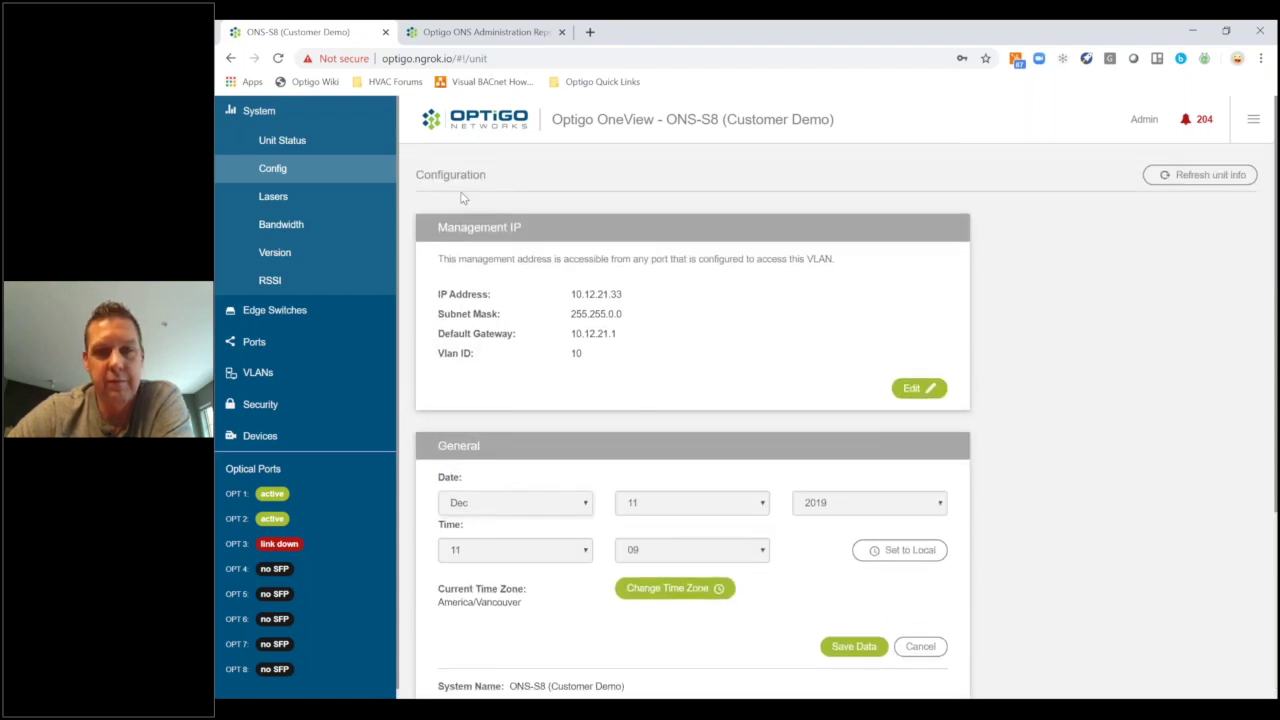
# Step: Go to the system's Lasers page, look through the available unit redundancy modes, and leave without saving
pyautogui.click(279, 199)
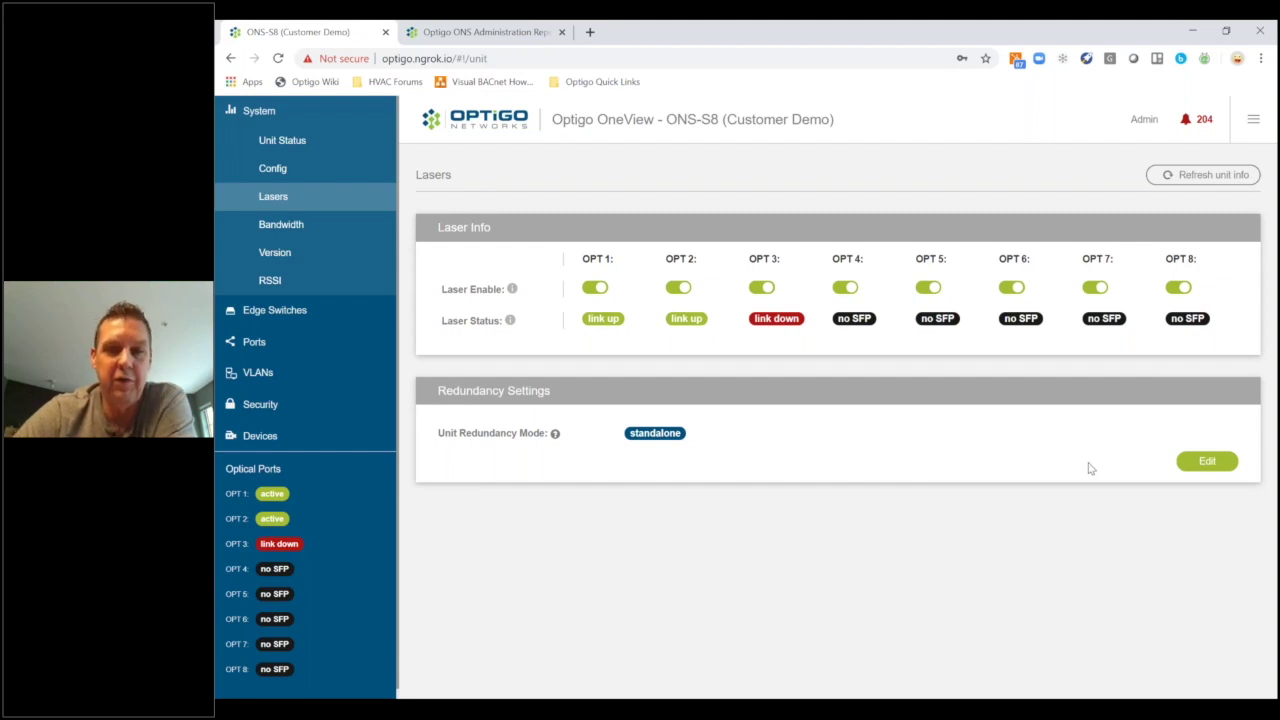
pyautogui.click(1206, 462)
pyautogui.click(756, 437)
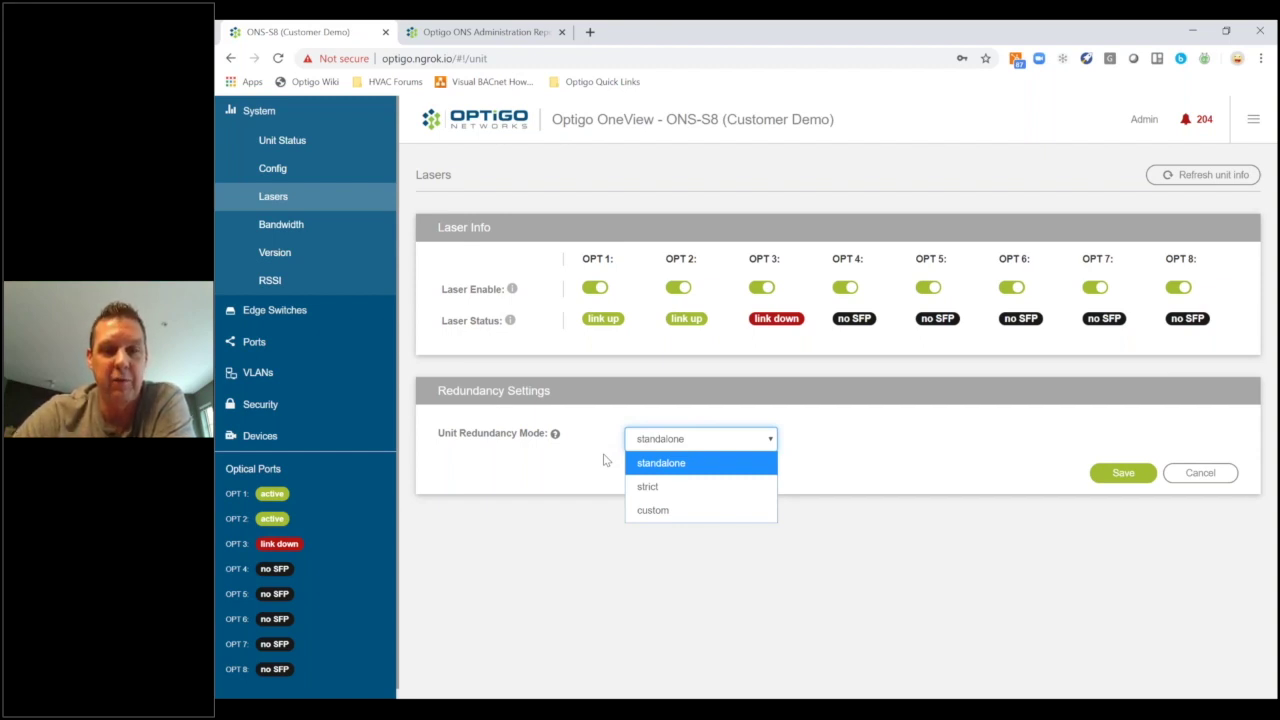
pyautogui.click(1195, 473)
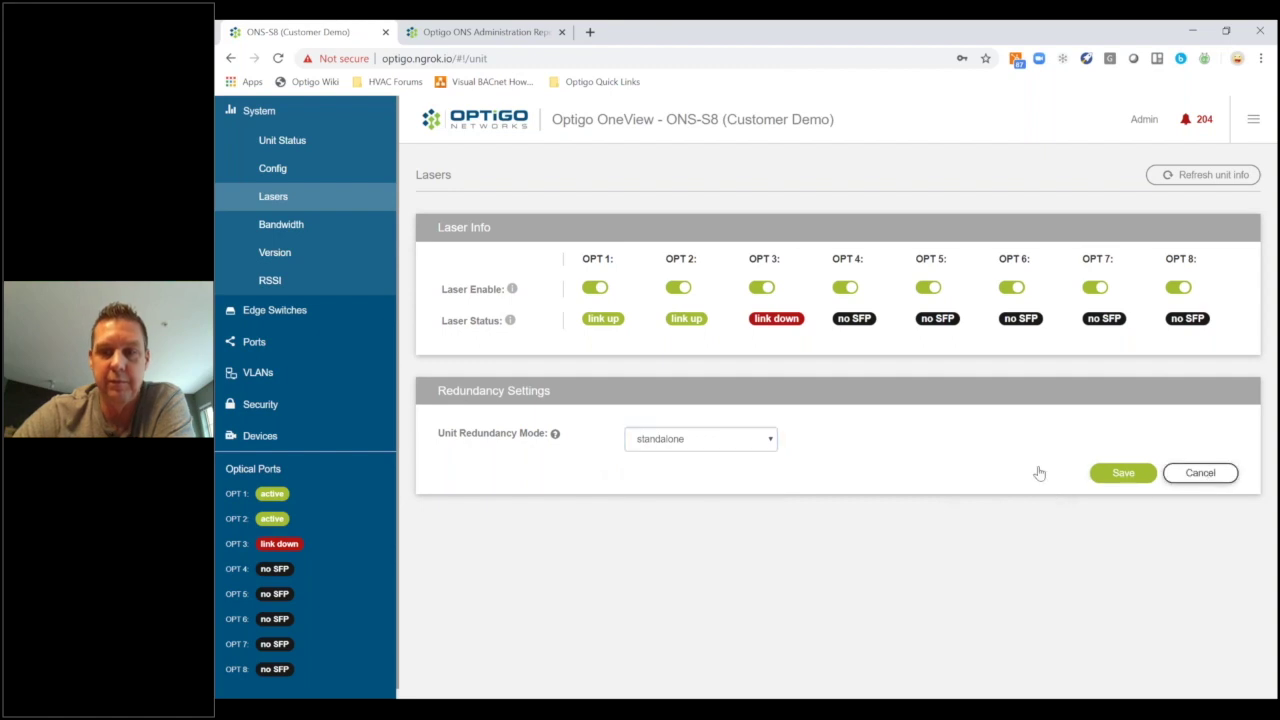
# Step: Examine the Bandwidth page's downstream and upstream utilization and counters for all lasers and for OPT 1
pyautogui.click(281, 225)
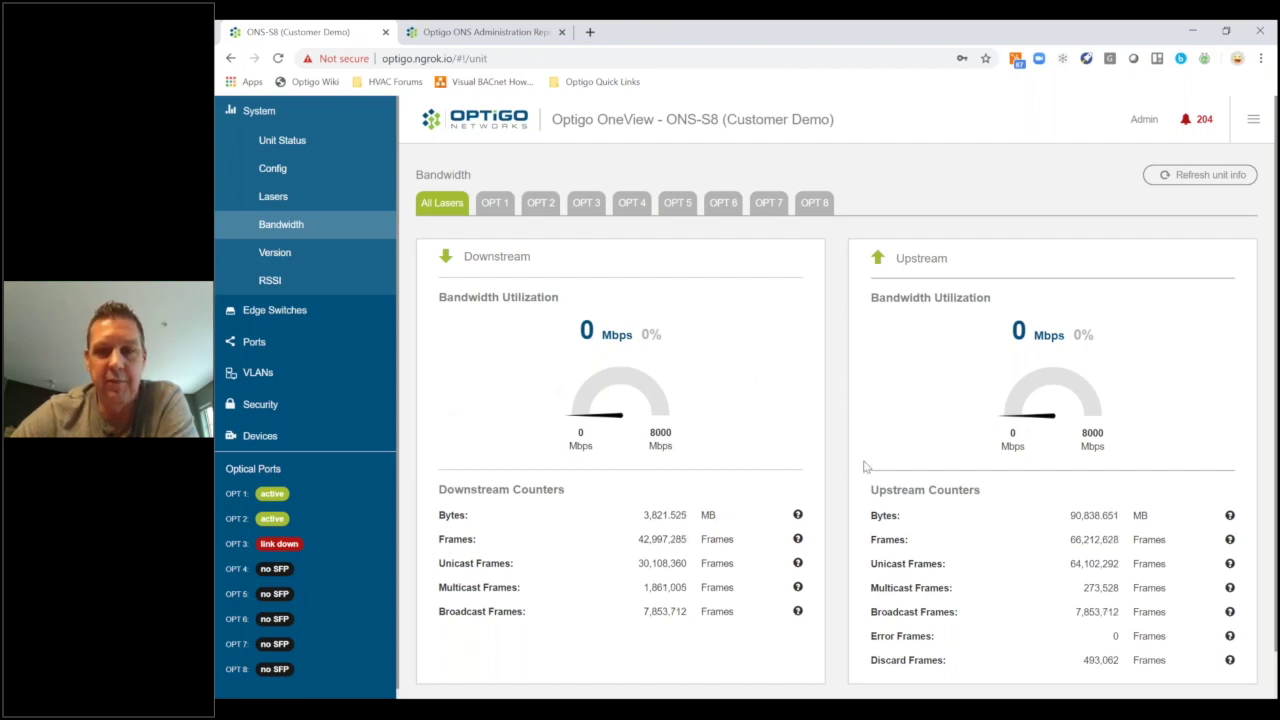
pyautogui.click(494, 203)
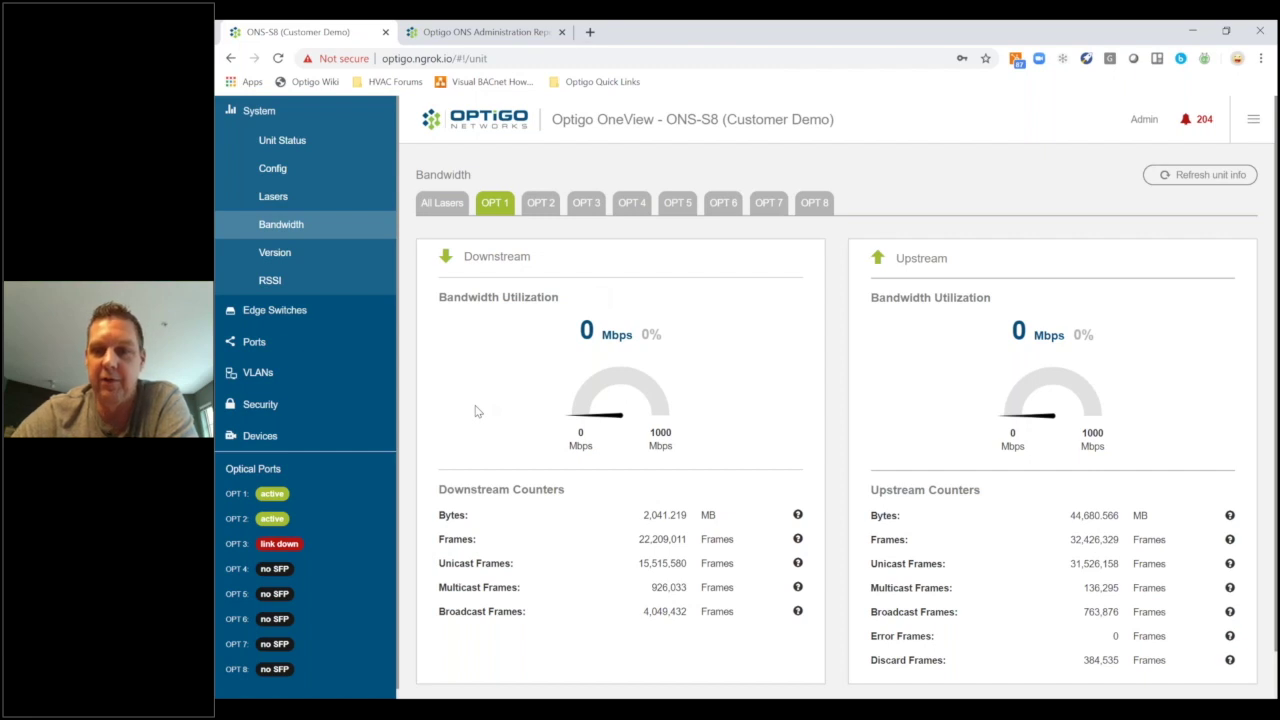
pyautogui.scroll(-1, 477, 411)
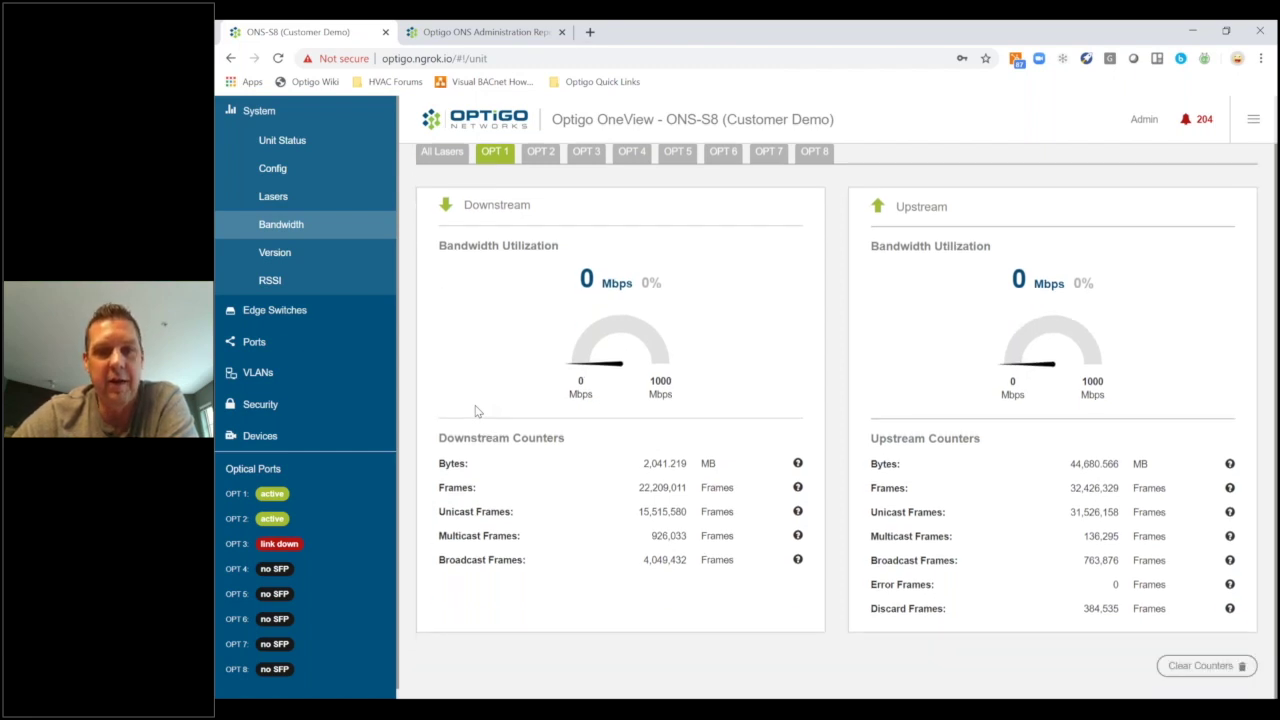
pyautogui.scroll(1, 477, 411)
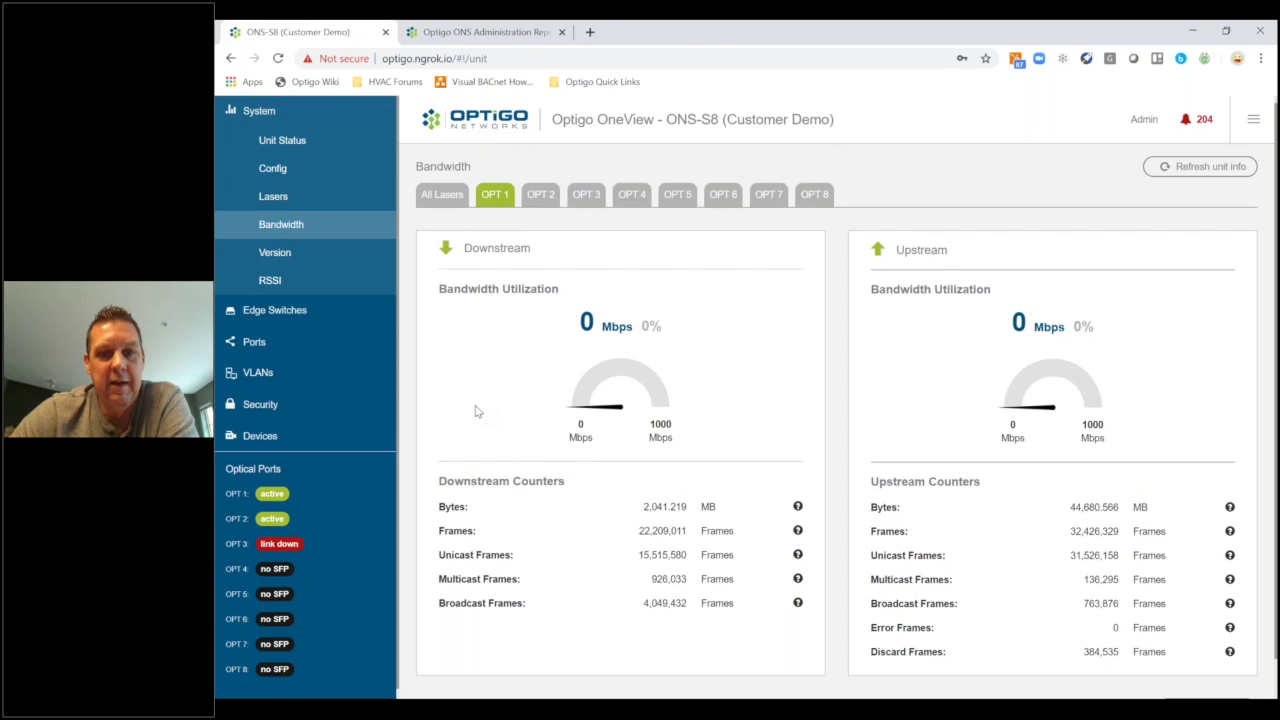
pyautogui.scroll(1, 477, 411)
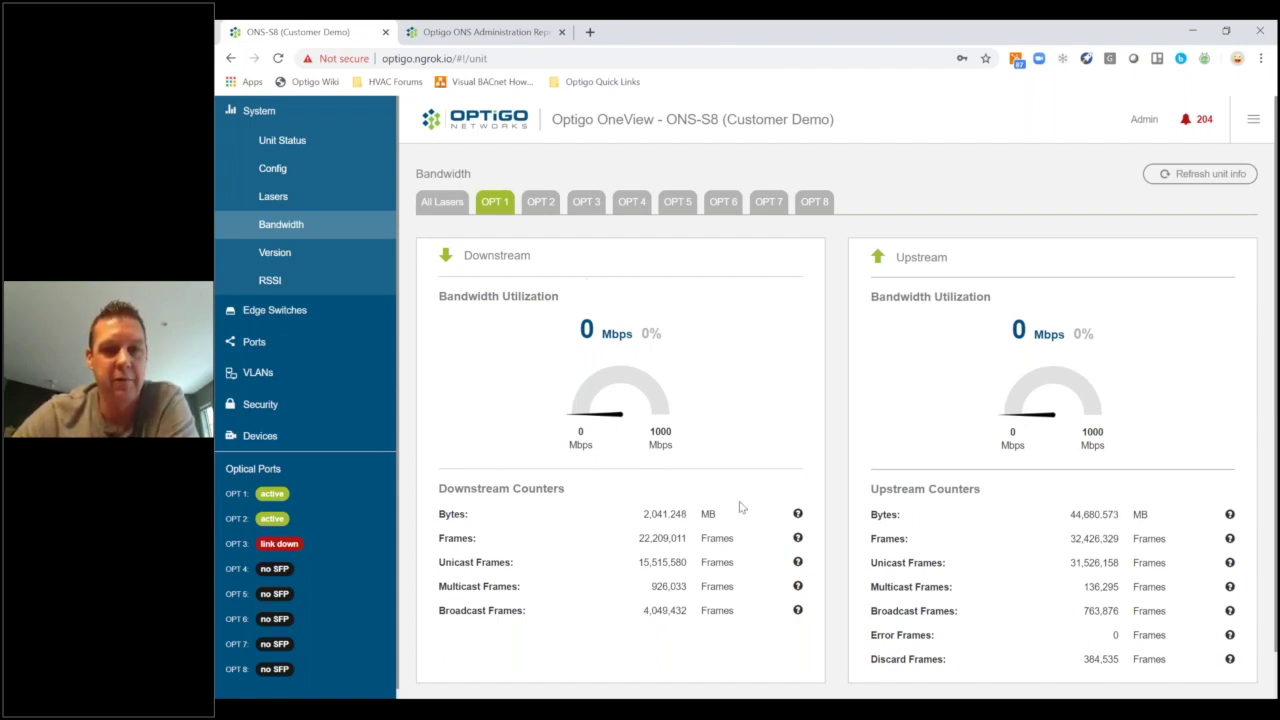
# Step: Examine the unit's software and hardware version info, and the Rx and Tx power columns of the RSSI readings
pyautogui.click(314, 260)
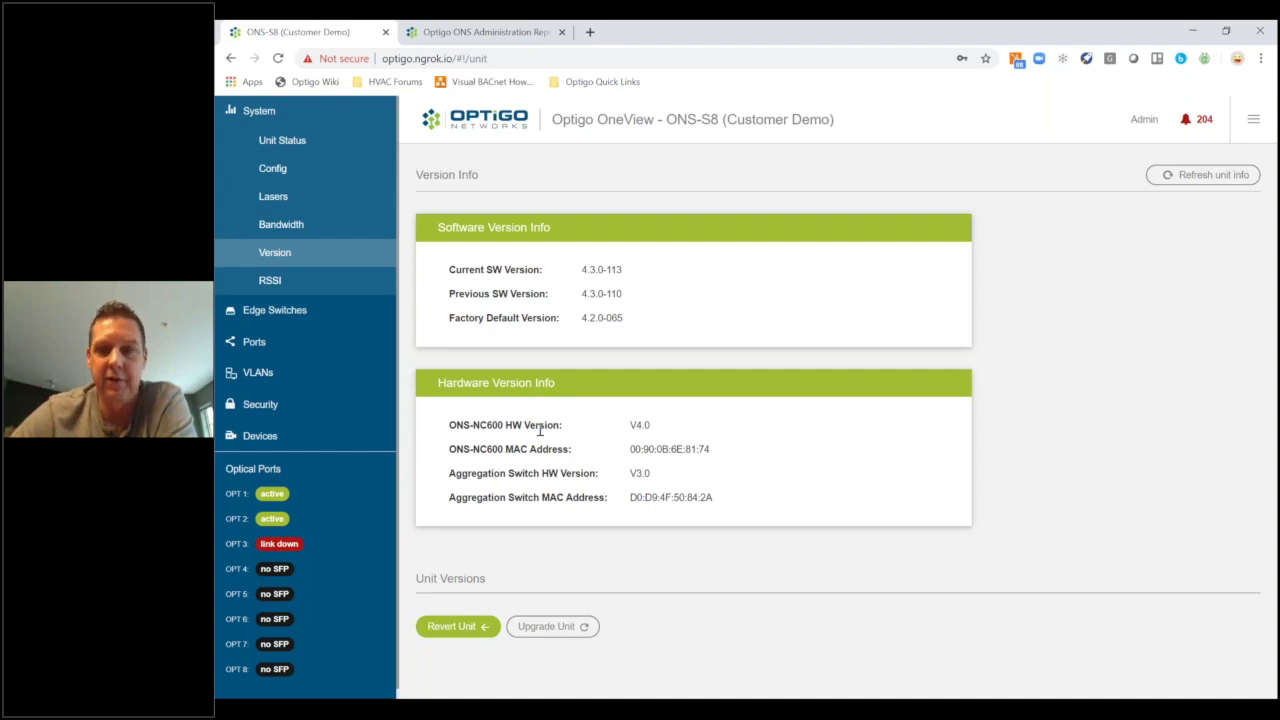
pyautogui.click(318, 285)
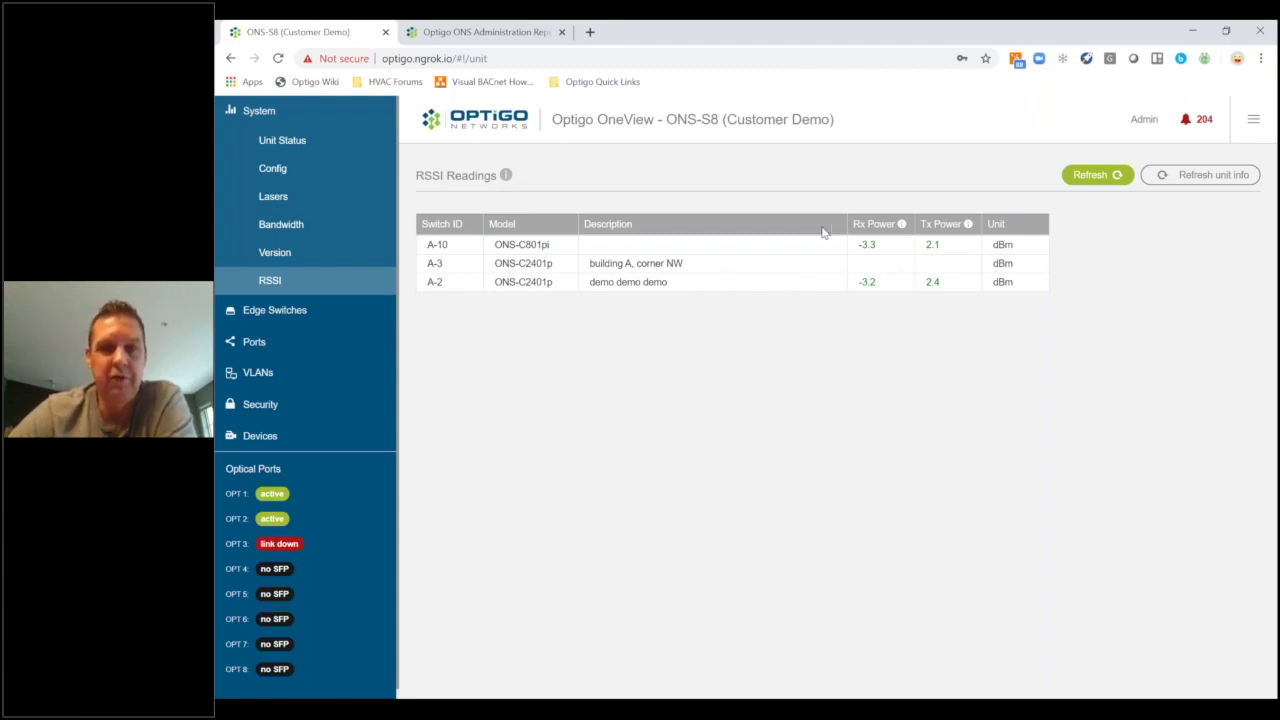
pyautogui.moveTo(902, 226)
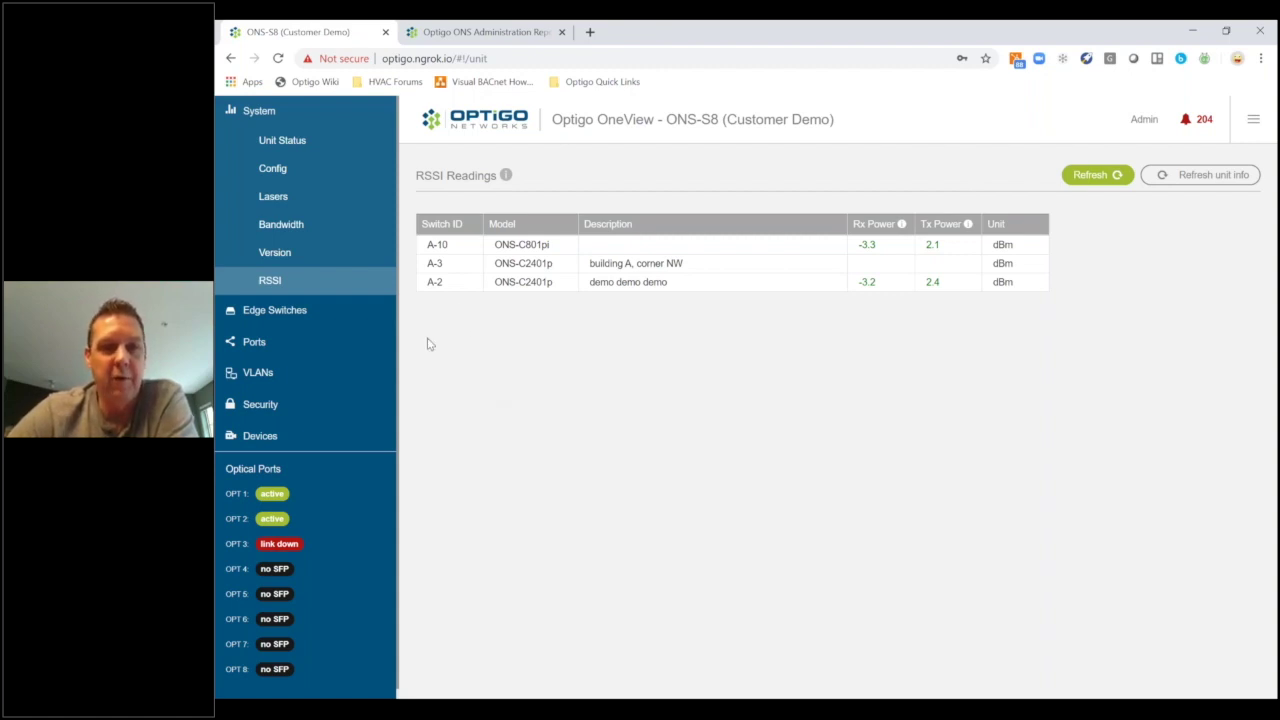
# Step: In the Edge Switches list, set the description of switch A-10 to "AHU1 Main Floor Closet 112A"
pyautogui.click(287, 314)
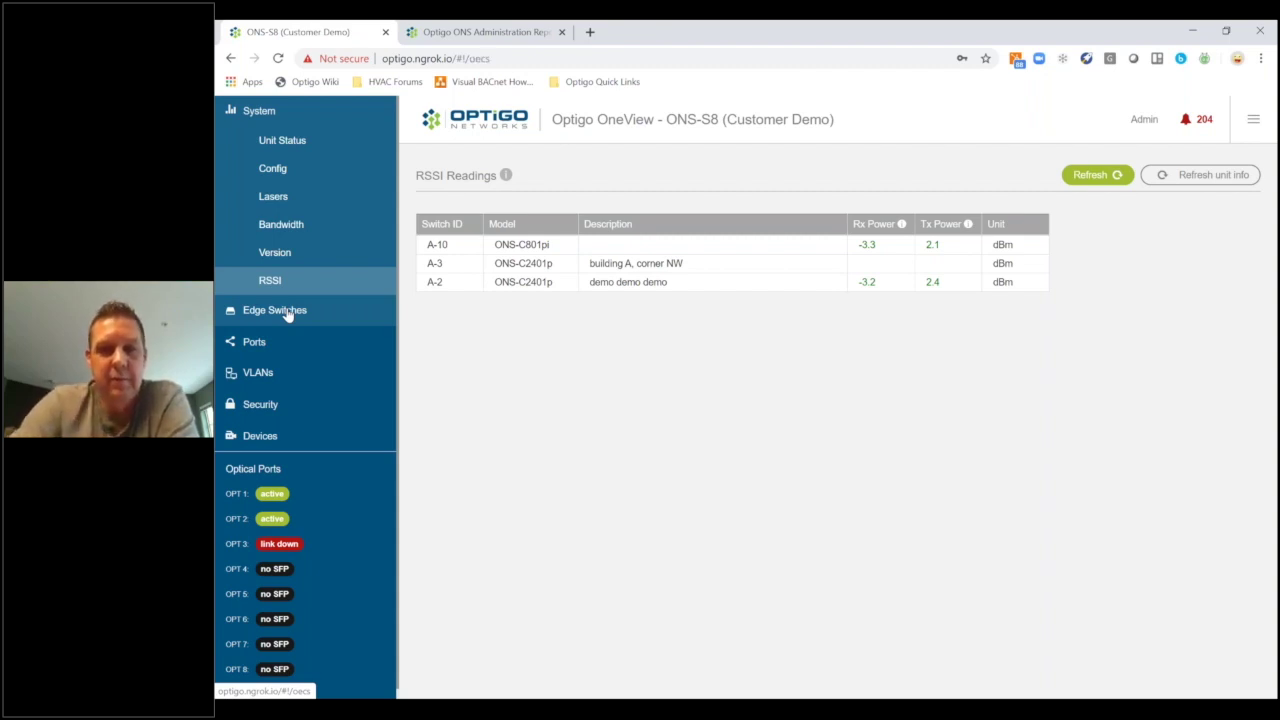
pyautogui.click(287, 312)
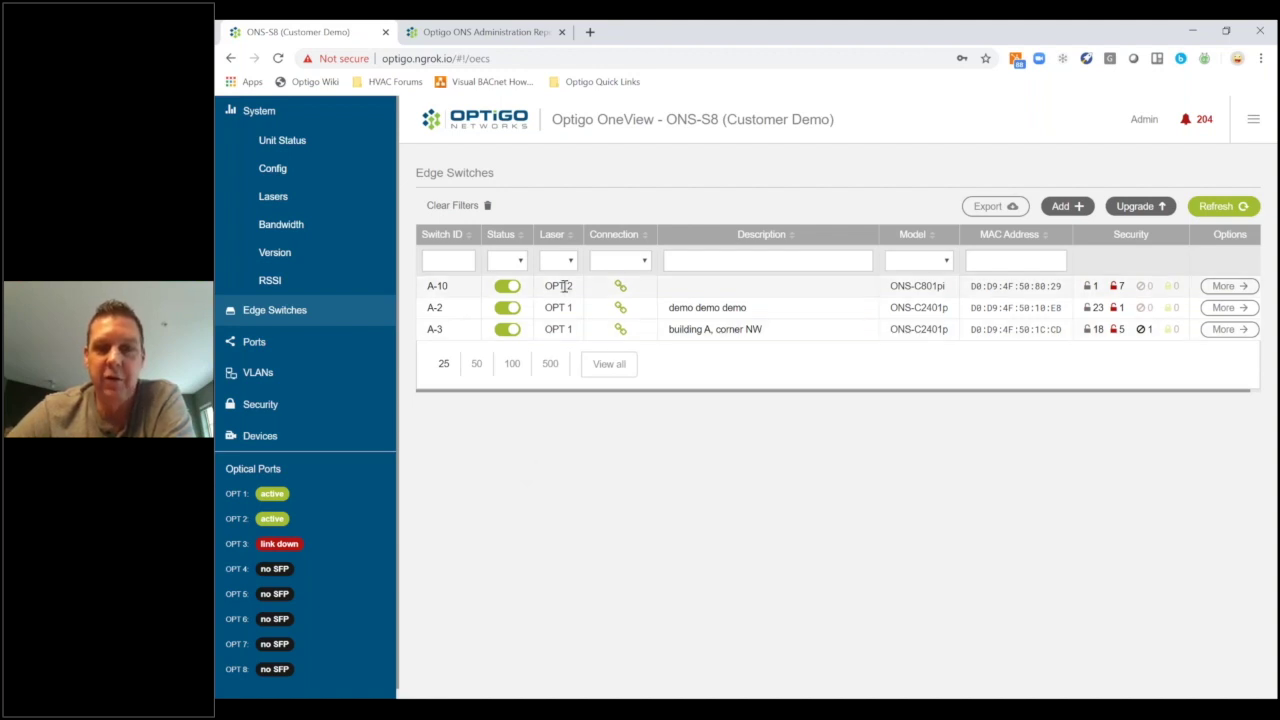
pyautogui.click(758, 288)
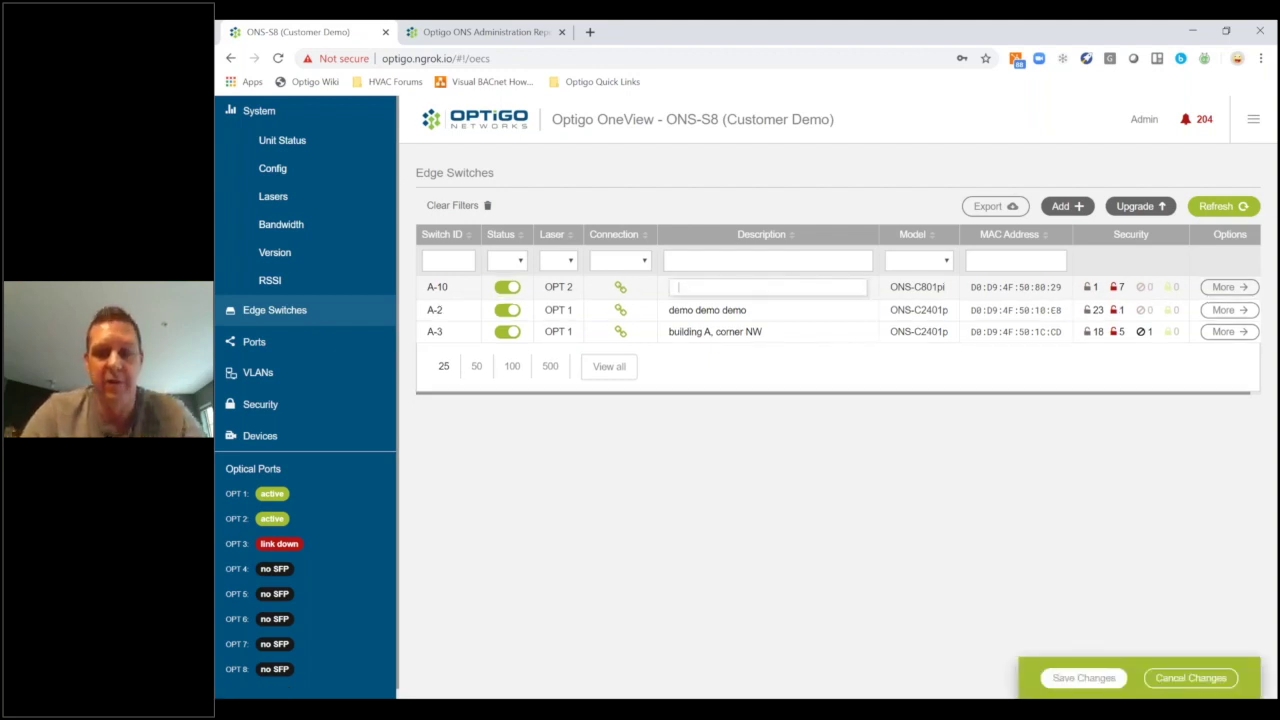
pyautogui.write('AHU1')
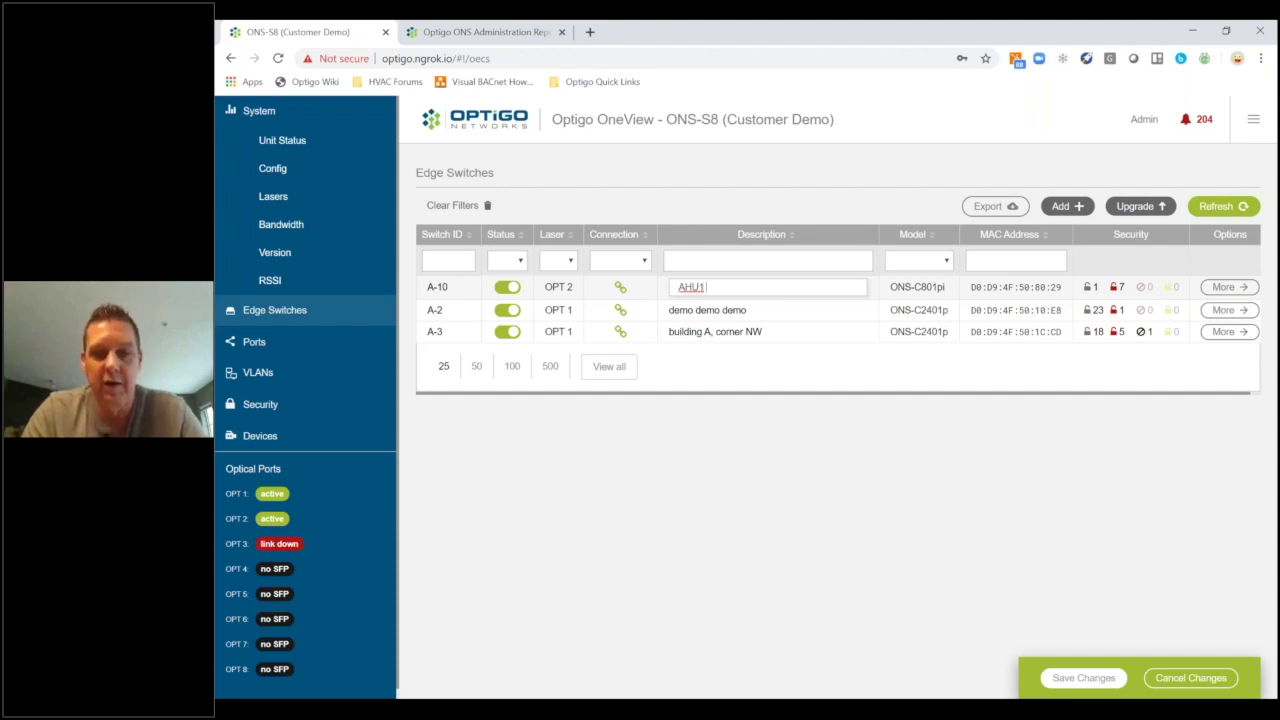
pyautogui.write(' Main Floor')
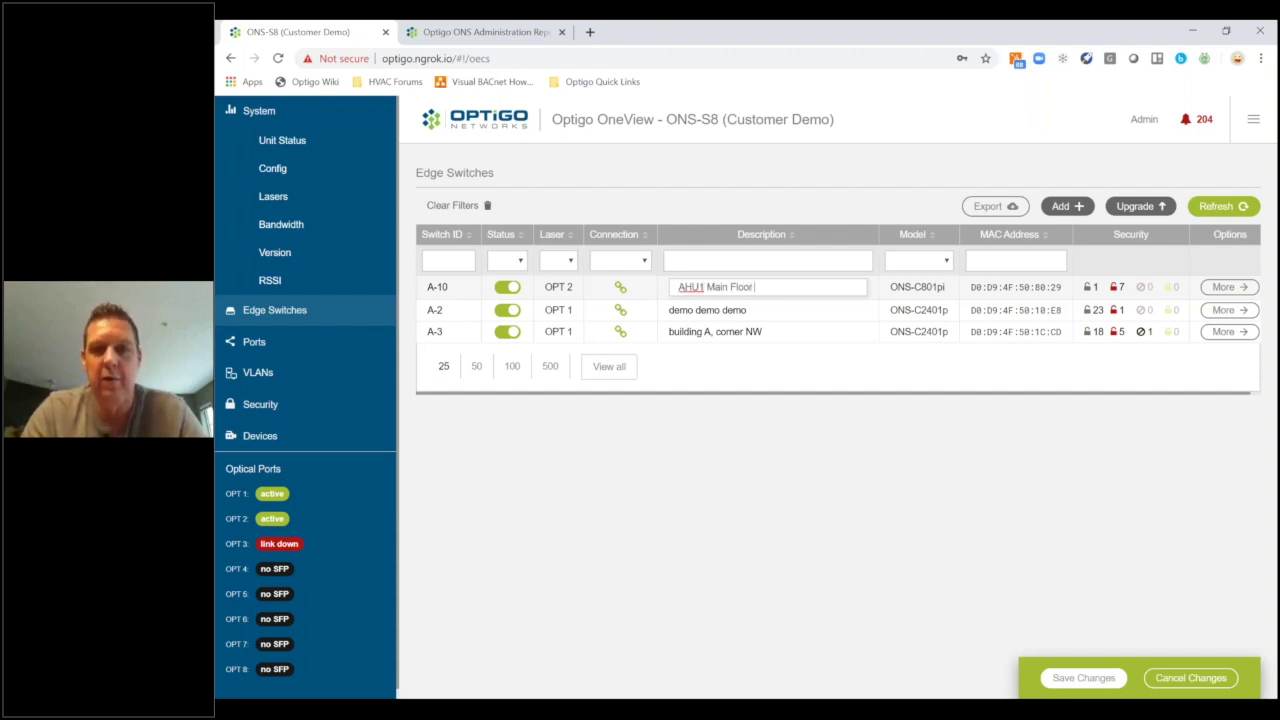
pyautogui.write(' Closet')
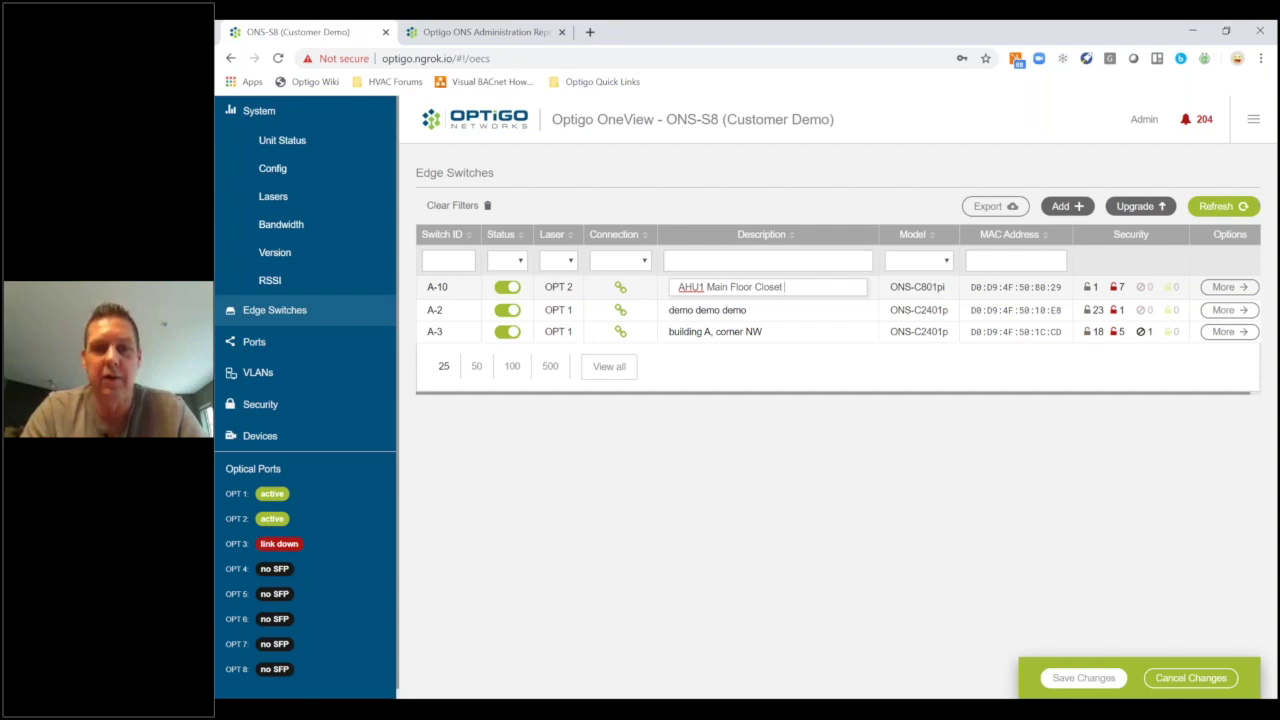
pyautogui.write(' 112A')
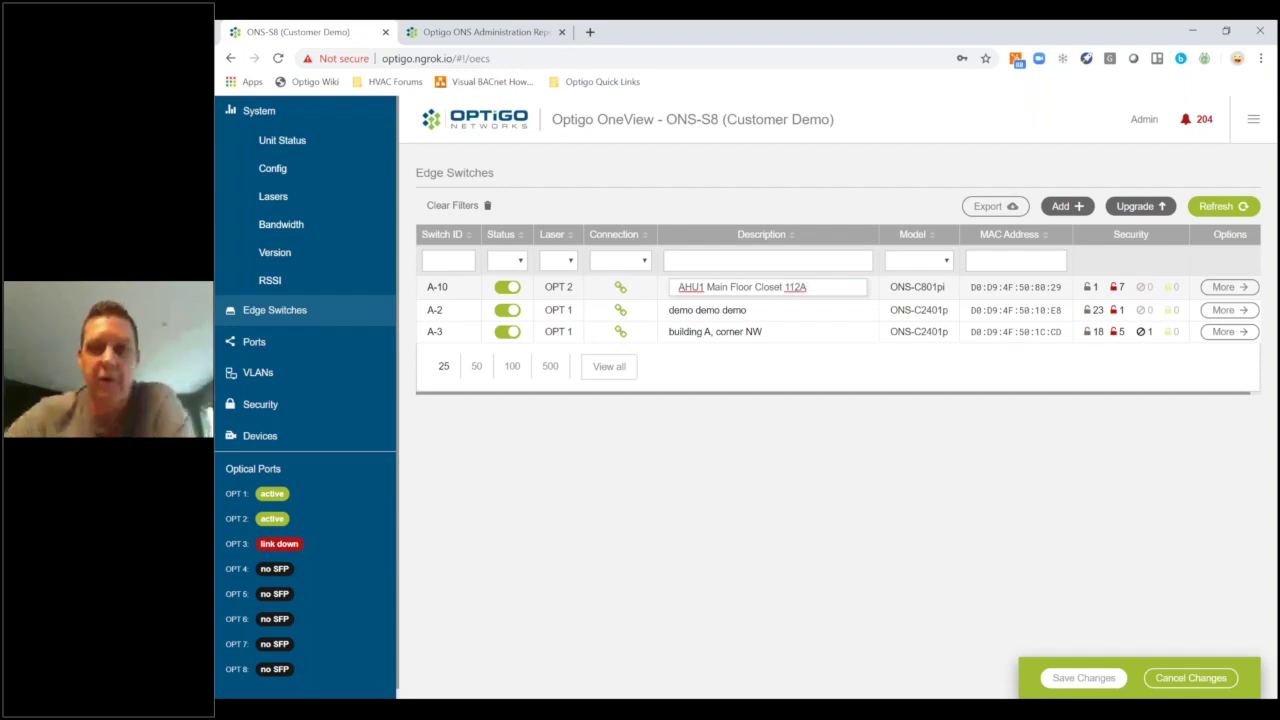
pyautogui.click(826, 443)
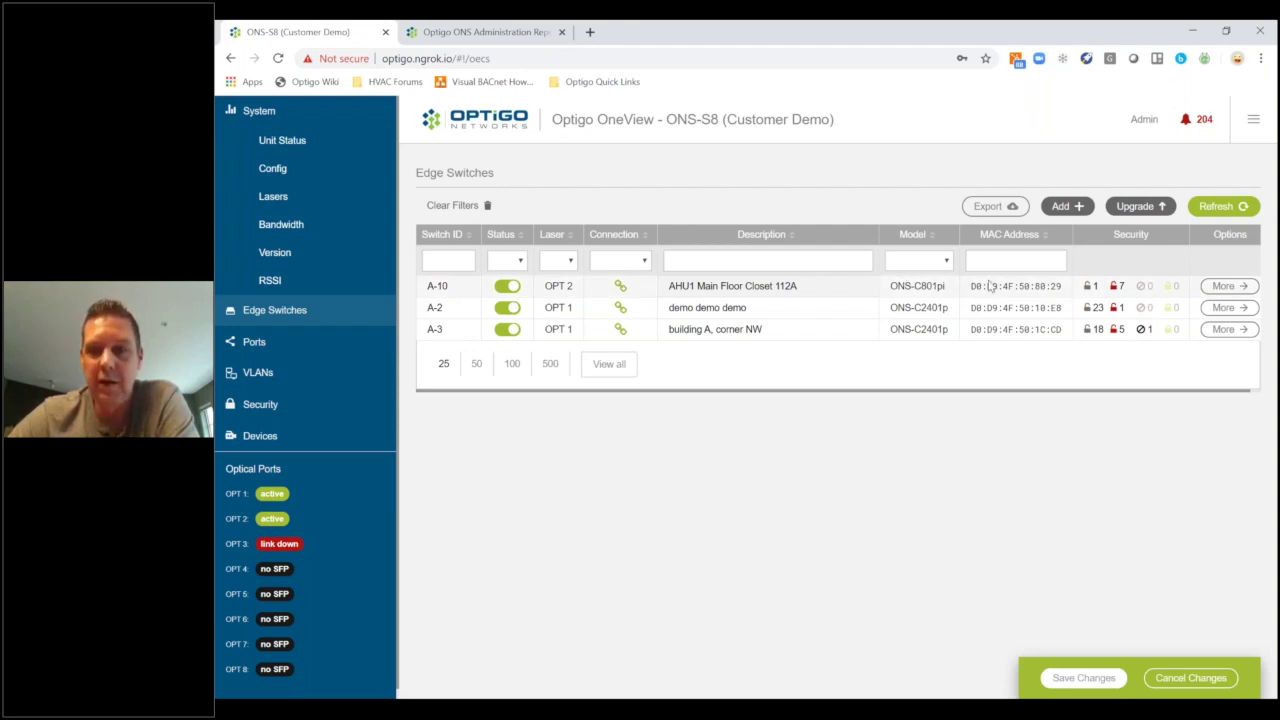
# Step: Check the port security information of edge switch A-10, and turn the switch's status off and back on
pyautogui.moveTo(1091, 289)
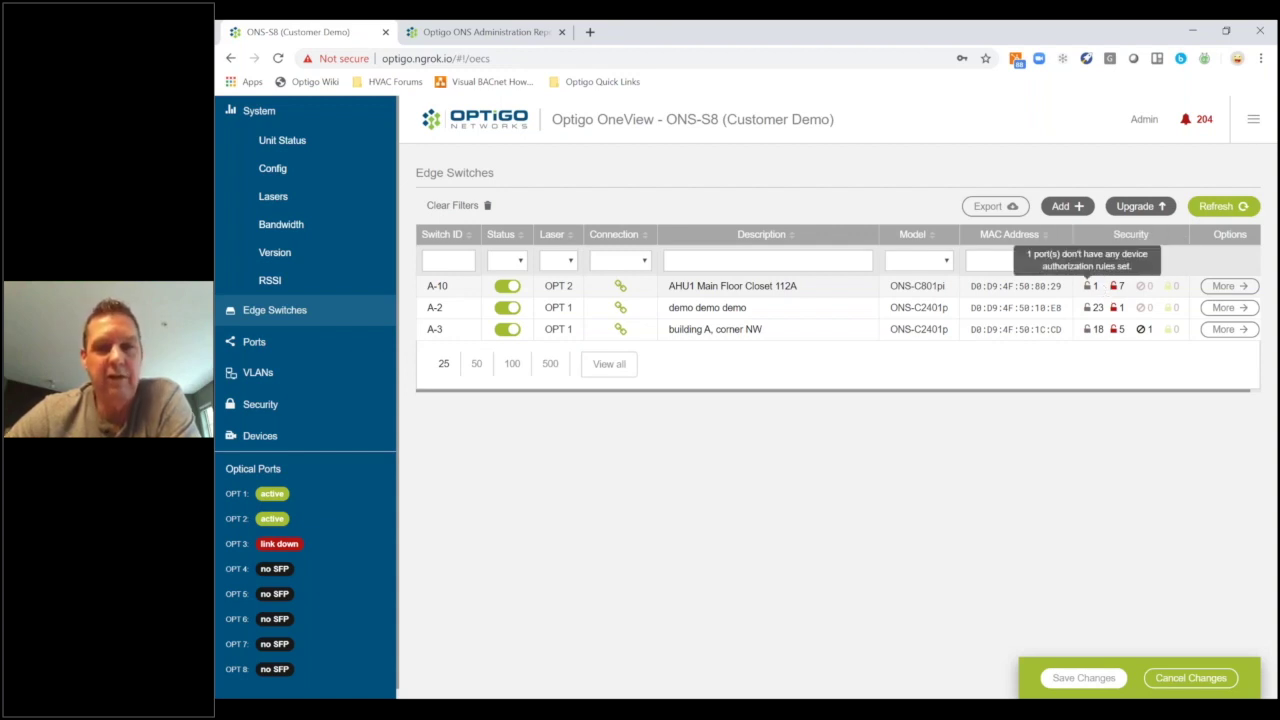
pyautogui.click(507, 287)
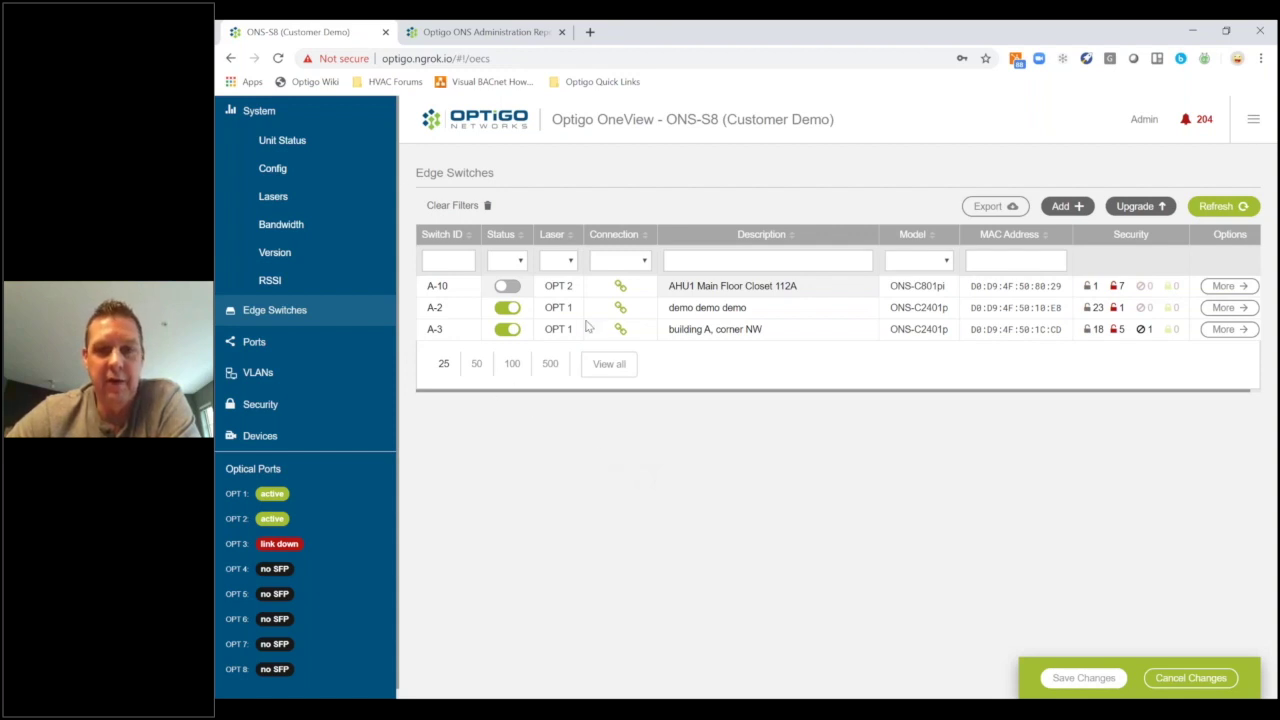
pyautogui.click(510, 287)
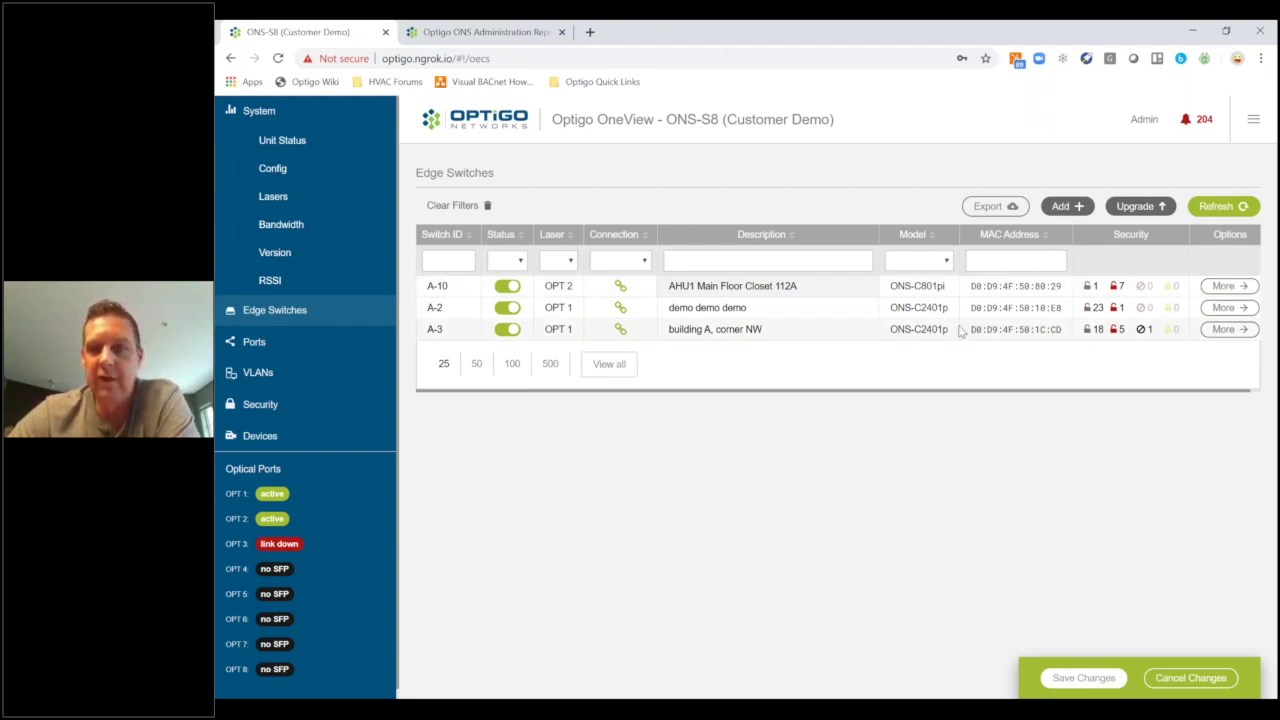
# Step: Open the detailed view of edge switch A-10 and examine its transceiver, switch and PoE budget information
pyautogui.click(1225, 290)
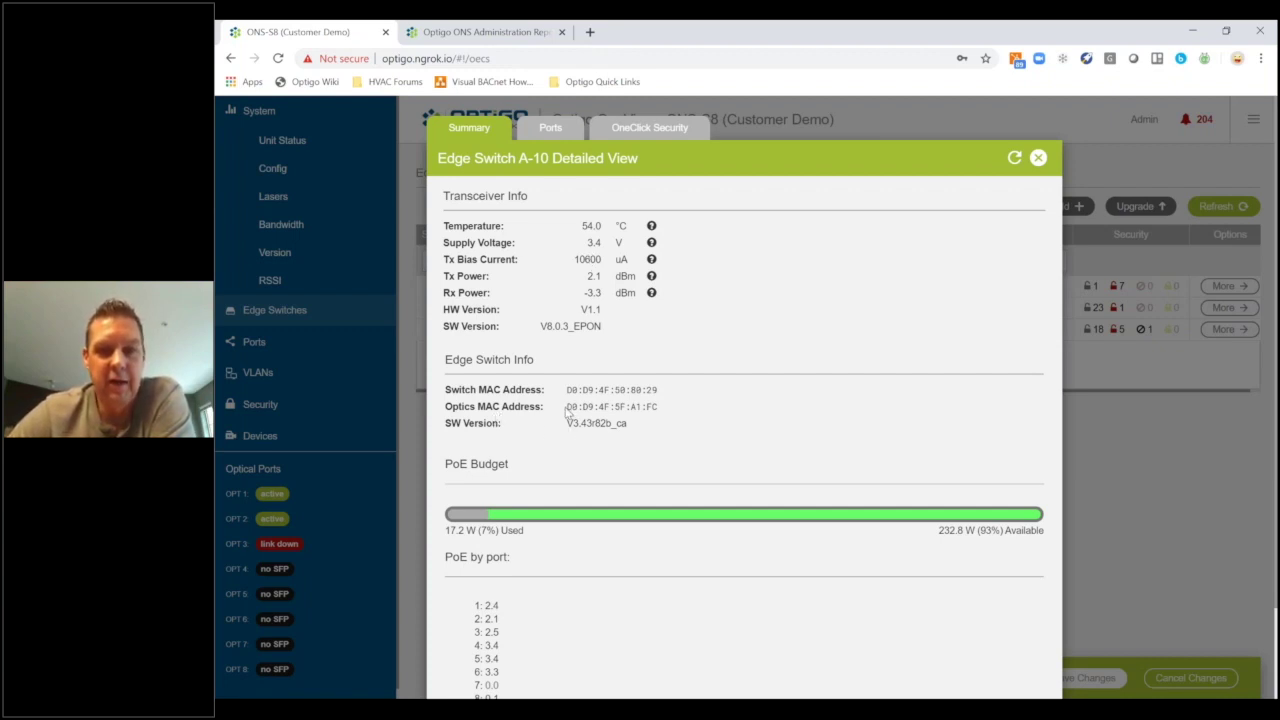
pyautogui.scroll(-1, 566, 412)
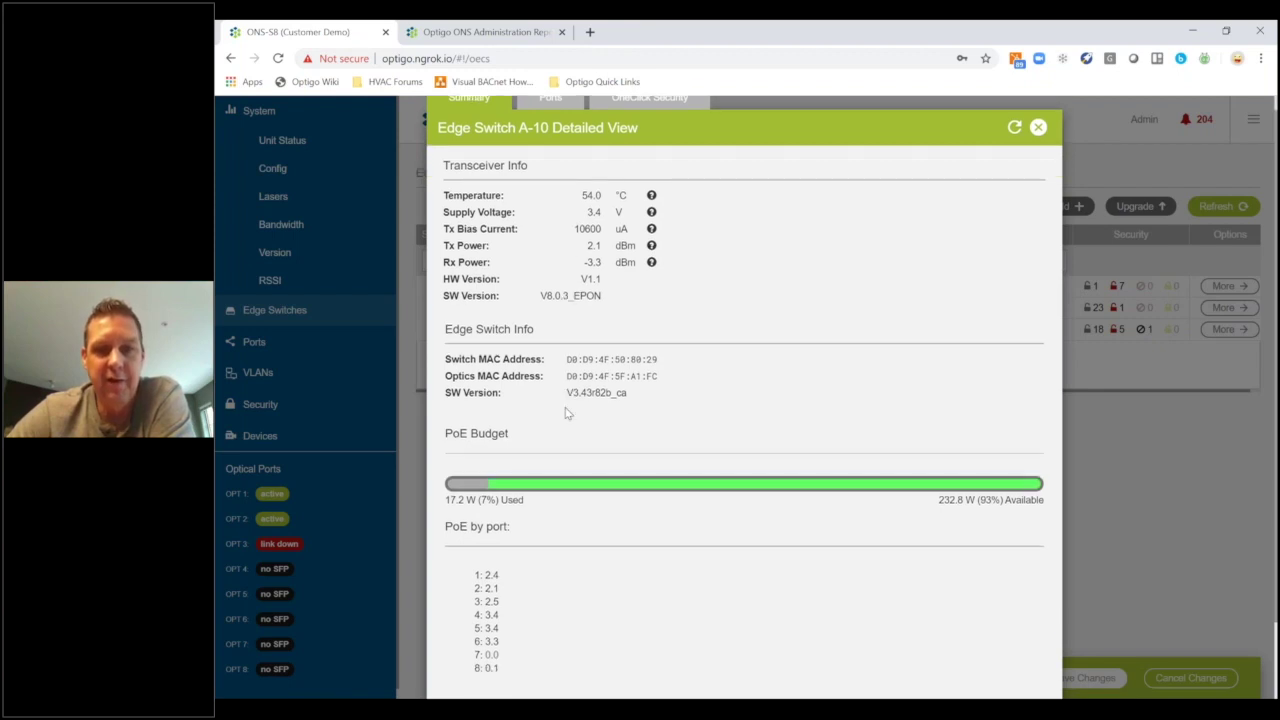
pyautogui.scroll(-3, 737, 413)
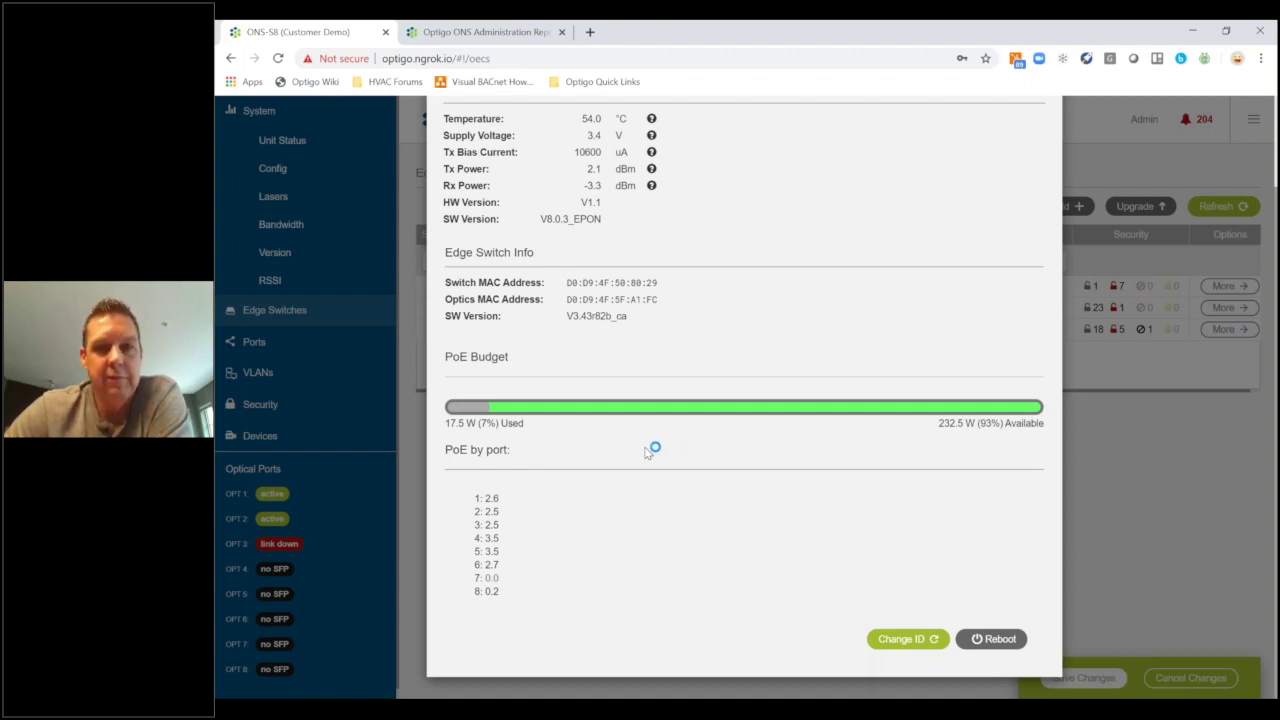
pyautogui.scroll(1, 648, 452)
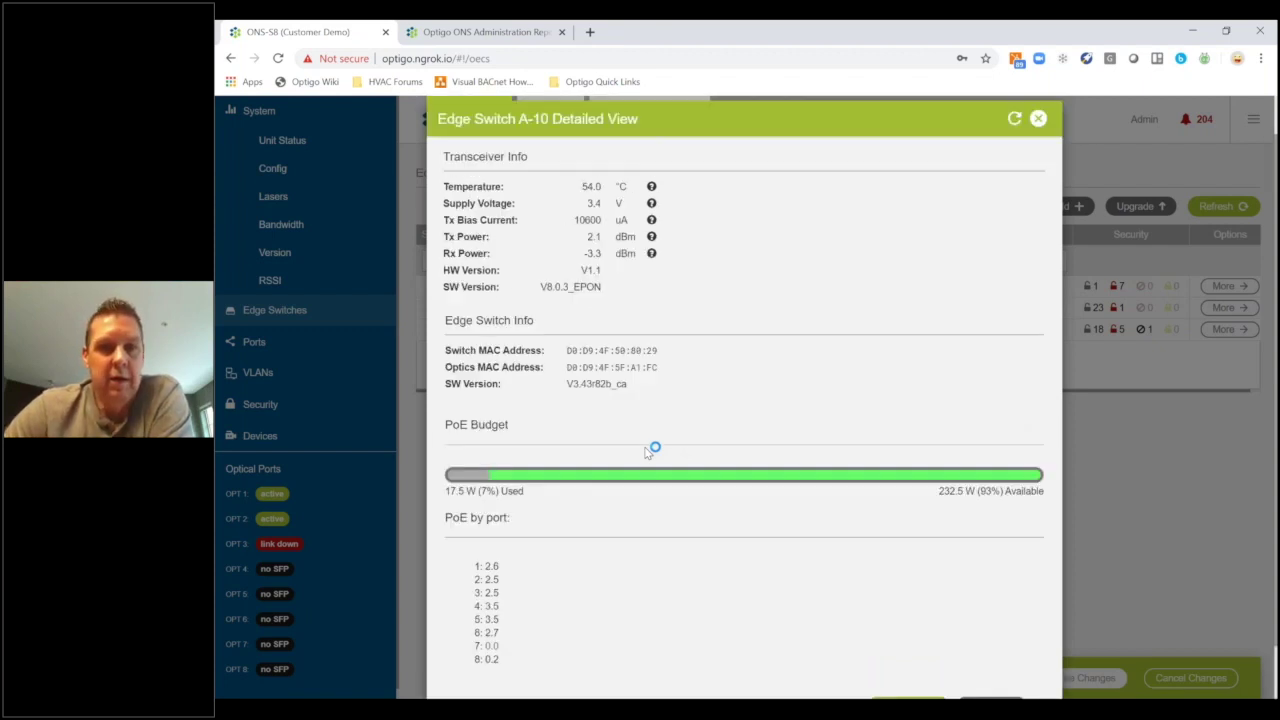
pyautogui.scroll(1, 648, 452)
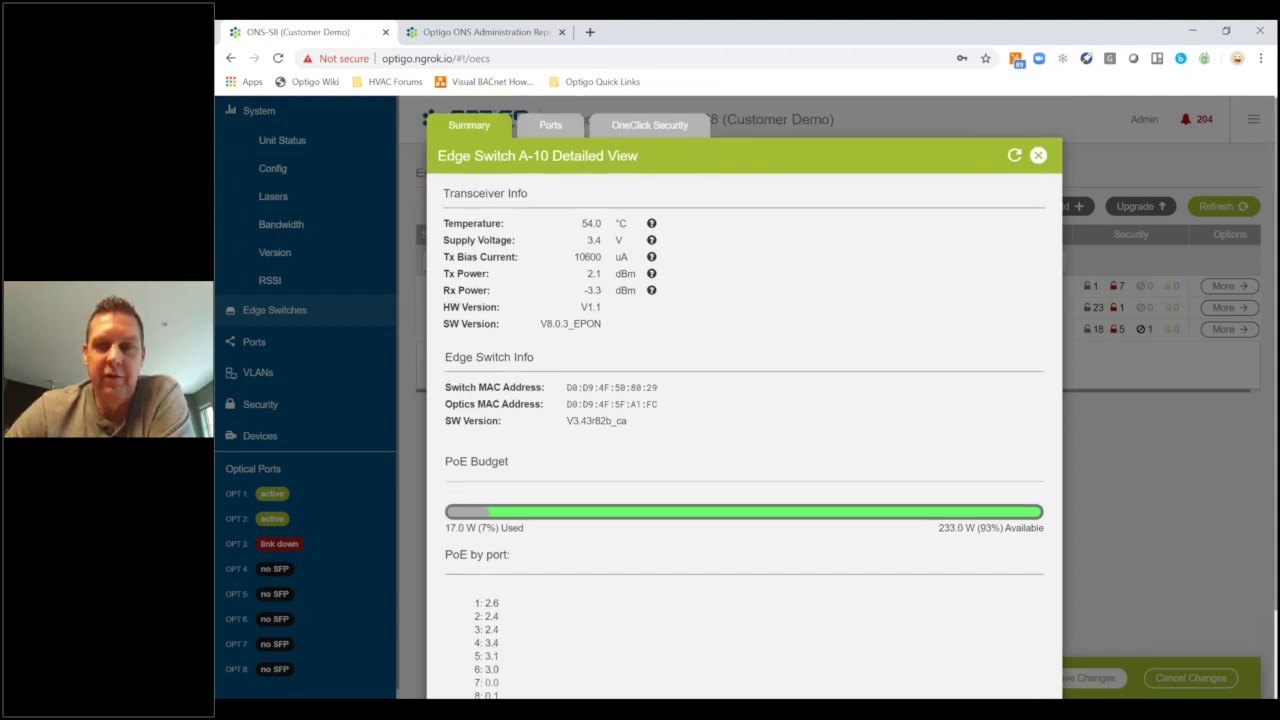
# Step: In the ports list of edge switch A-10, enter "VAV Chain of 25 devices" as the description of port 05
pyautogui.click(550, 125)
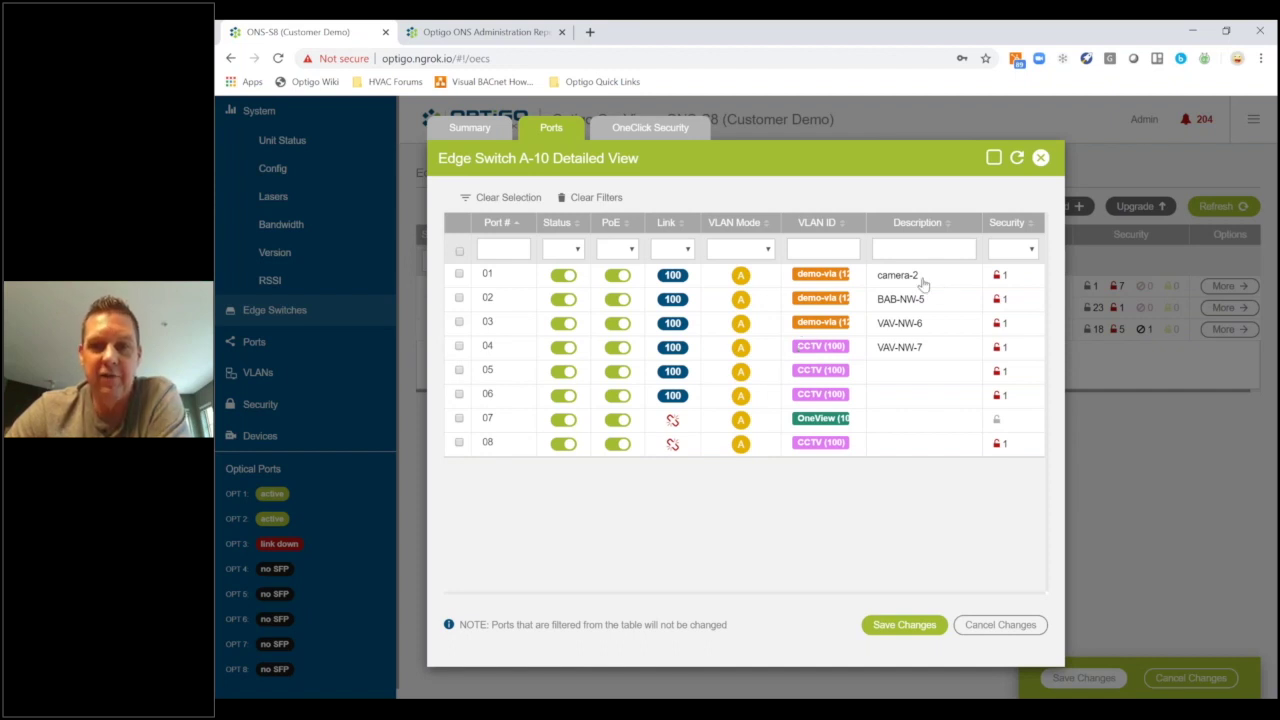
pyautogui.click(915, 373)
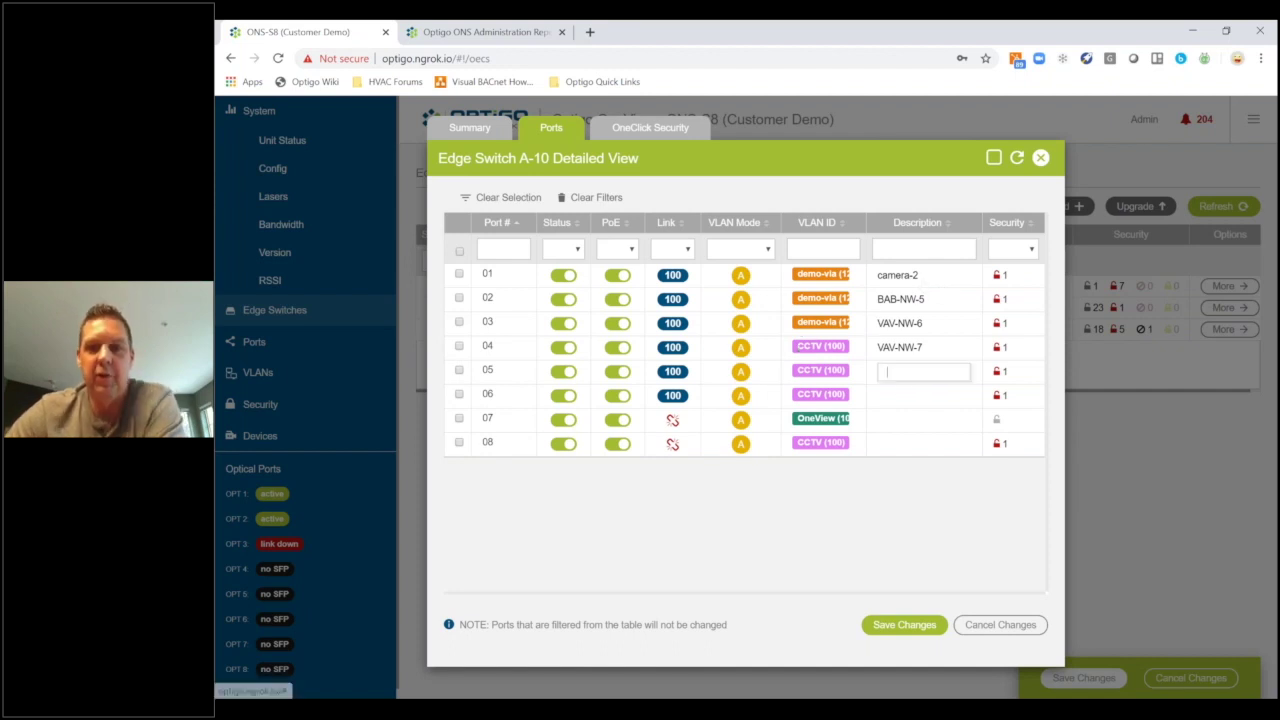
pyautogui.write('VAV')
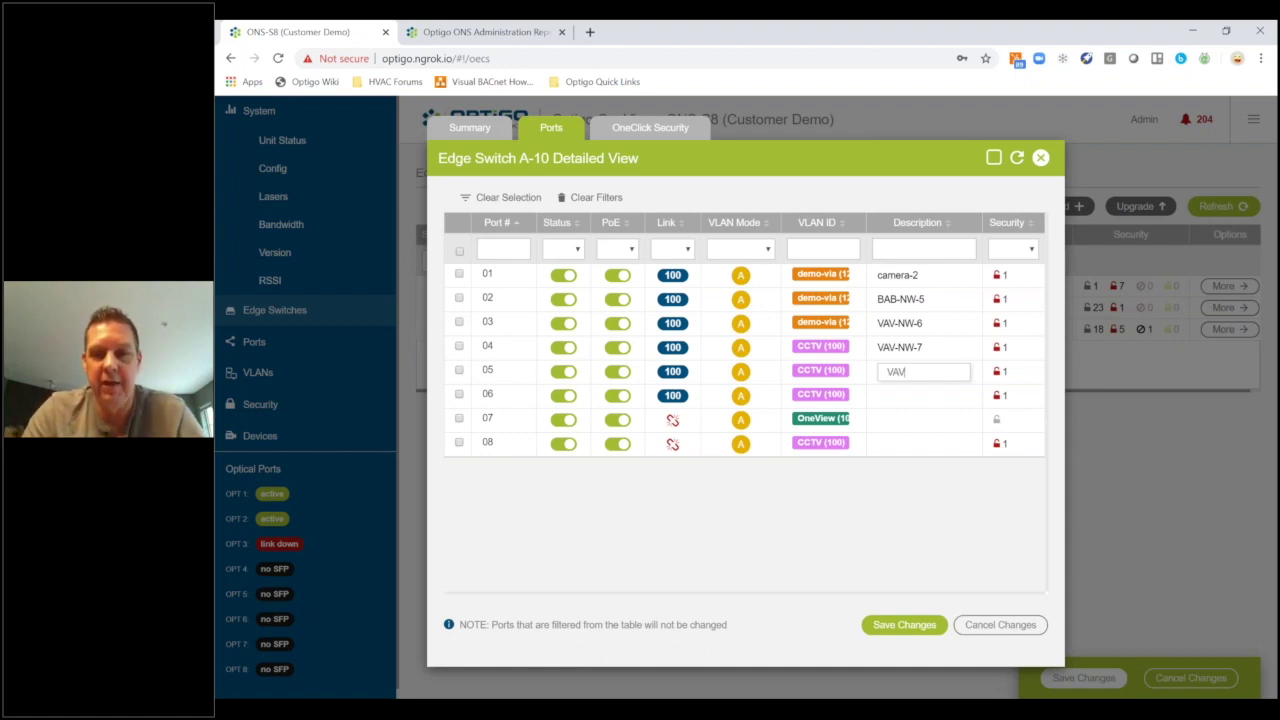
pyautogui.write(' Chair')
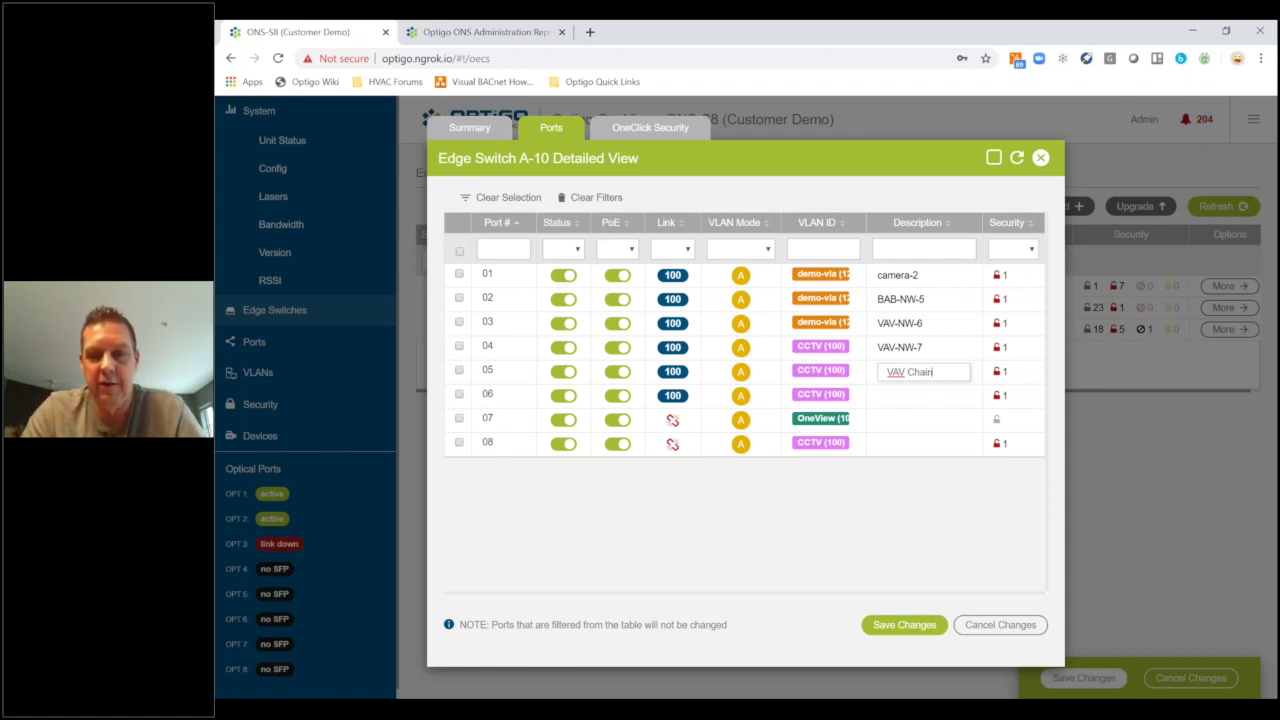
pyautogui.write(' of 25')
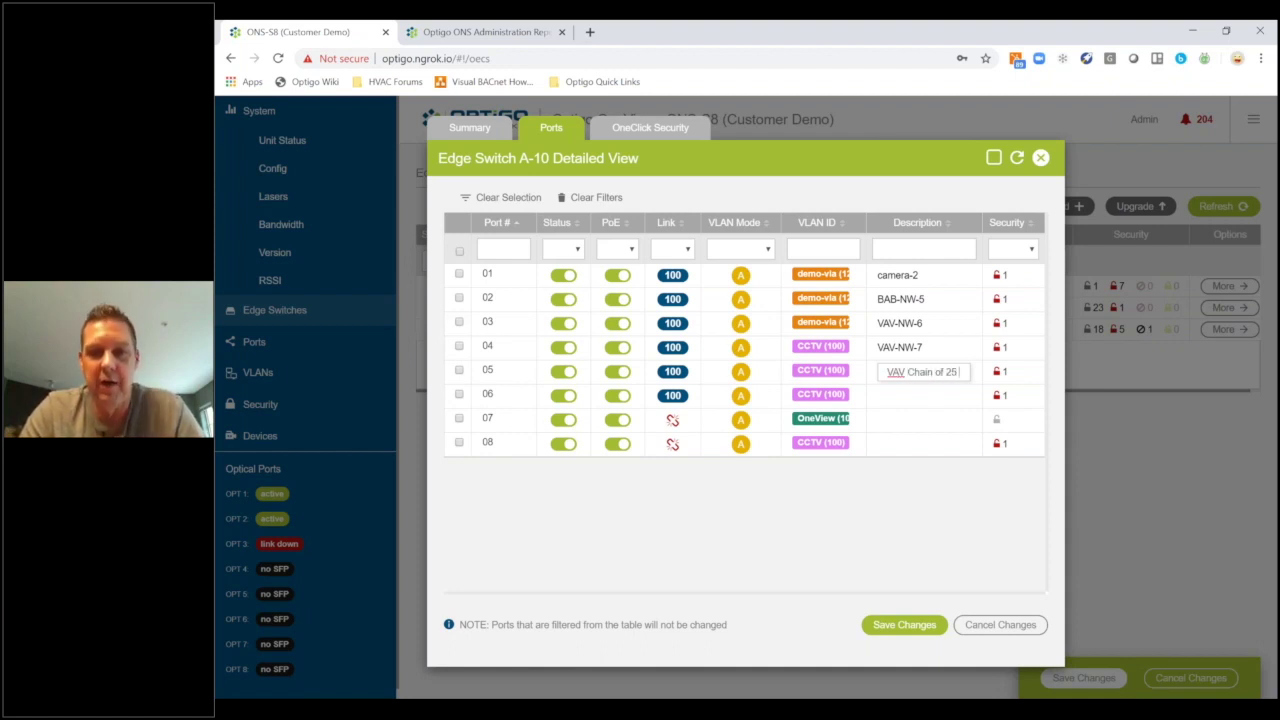
pyautogui.write(' devices')
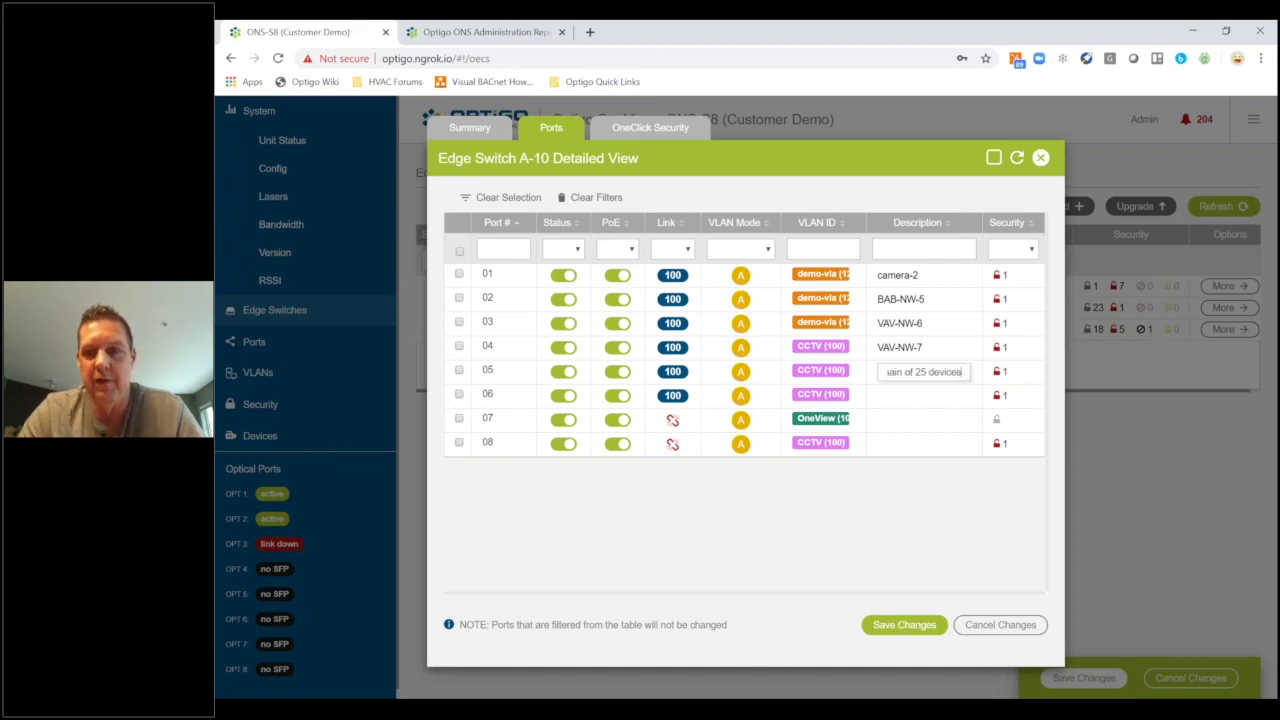
pyautogui.click(876, 510)
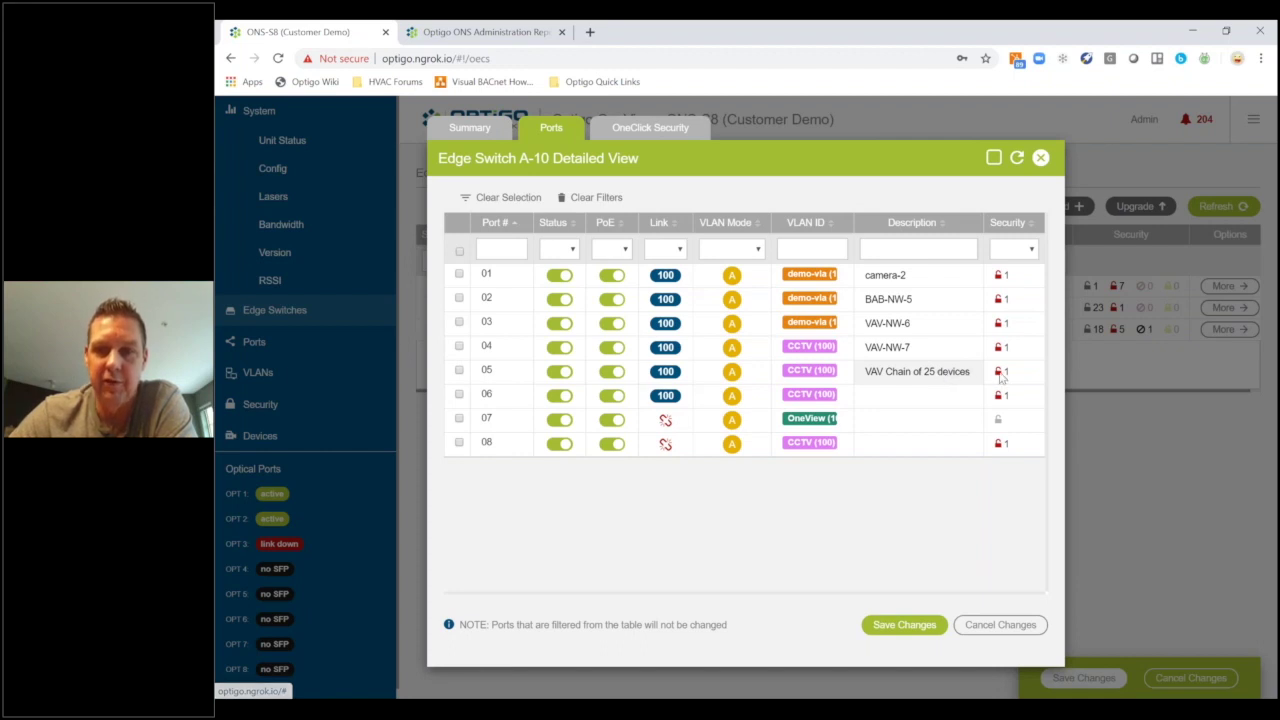
# Step: Select all eight ports of edge switch A-10 and turn their PoE off and back on
pyautogui.moveTo(1000, 377)
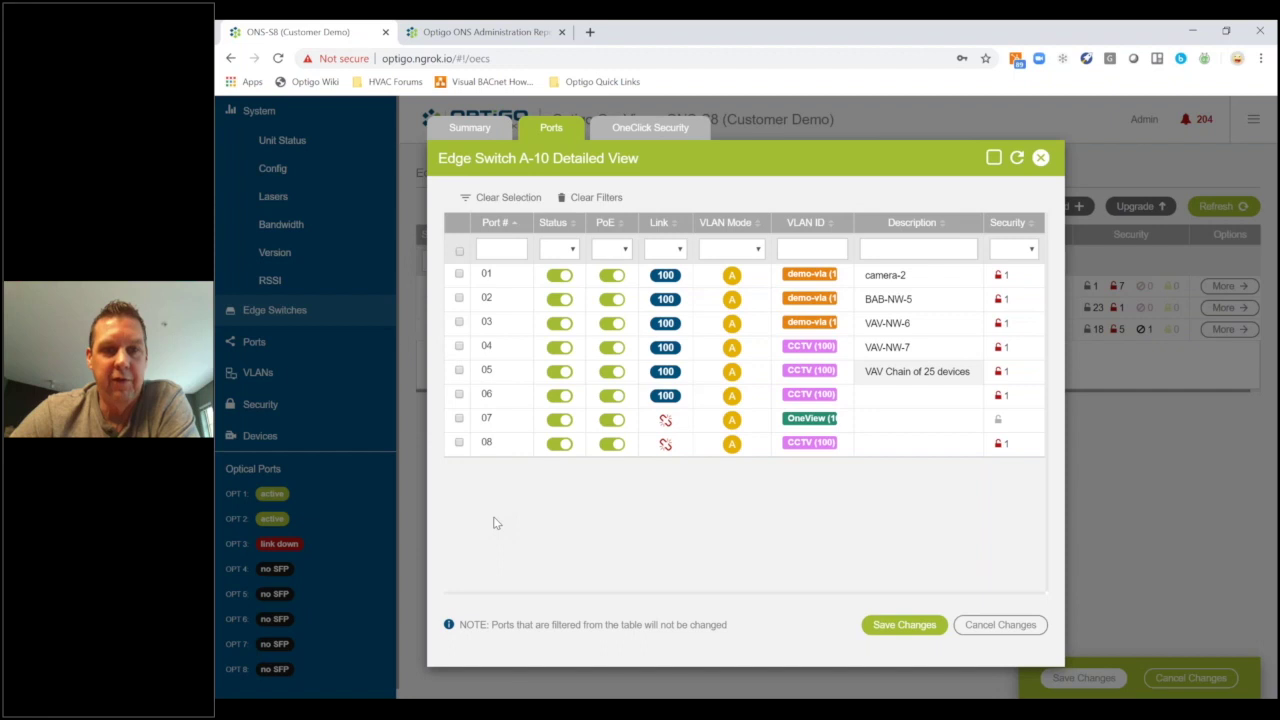
pyautogui.click(459, 274)
pyautogui.click(459, 298)
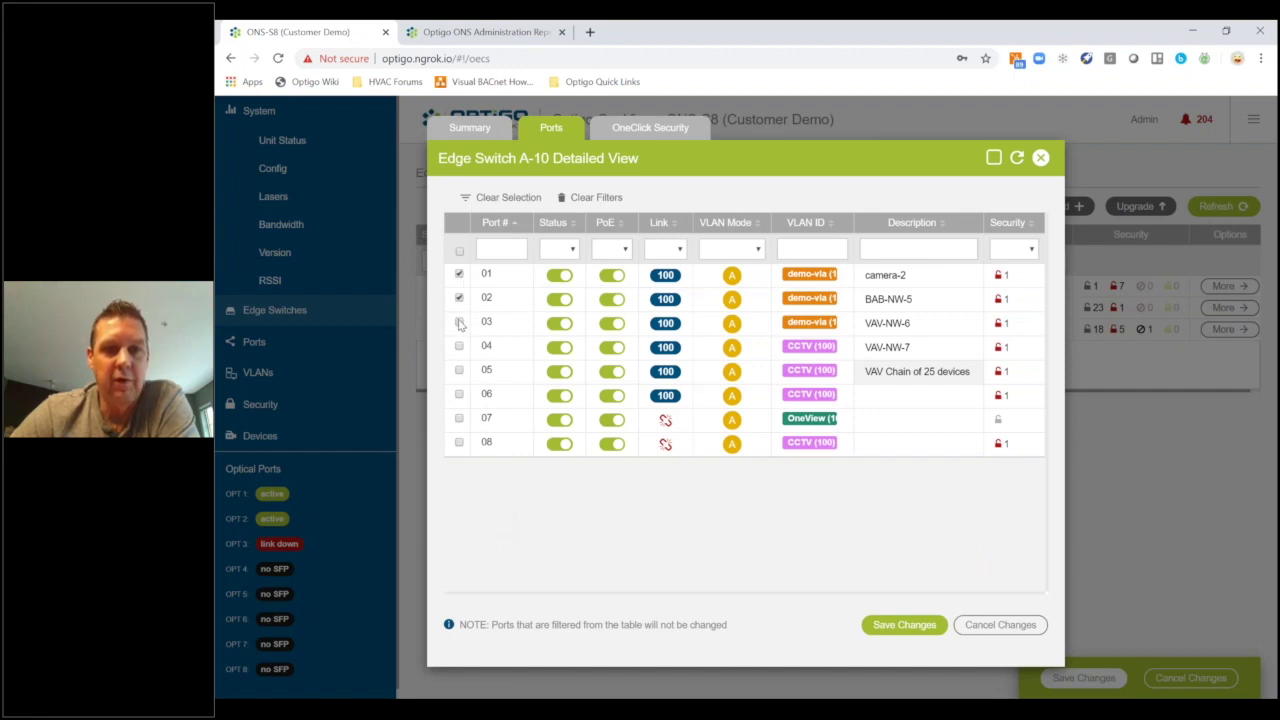
pyautogui.click(459, 322)
pyautogui.click(459, 346)
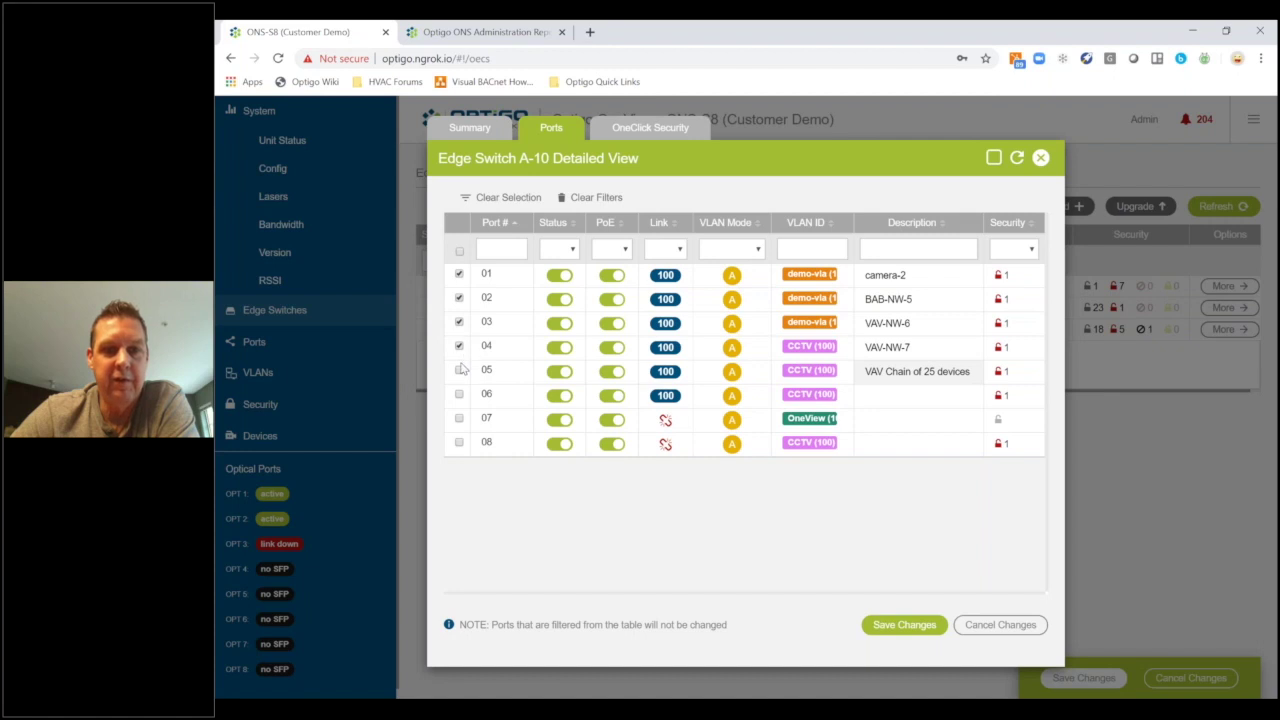
pyautogui.click(459, 370)
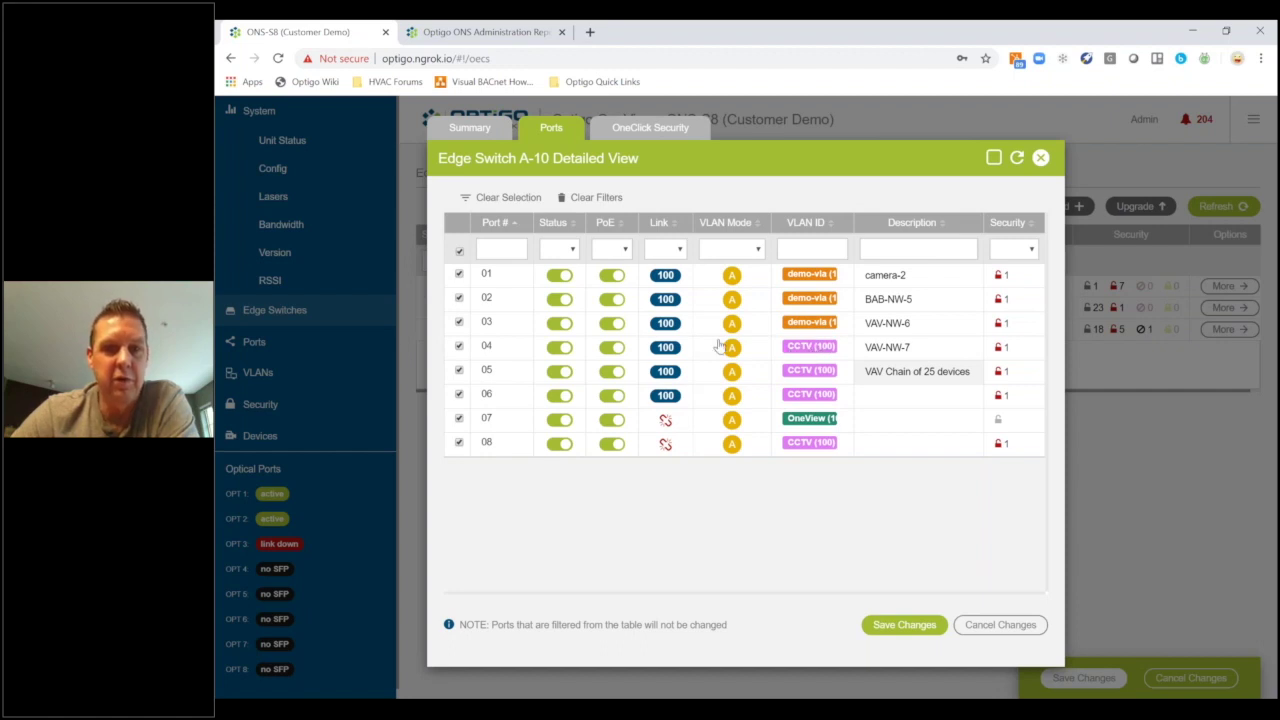
pyautogui.click(612, 276)
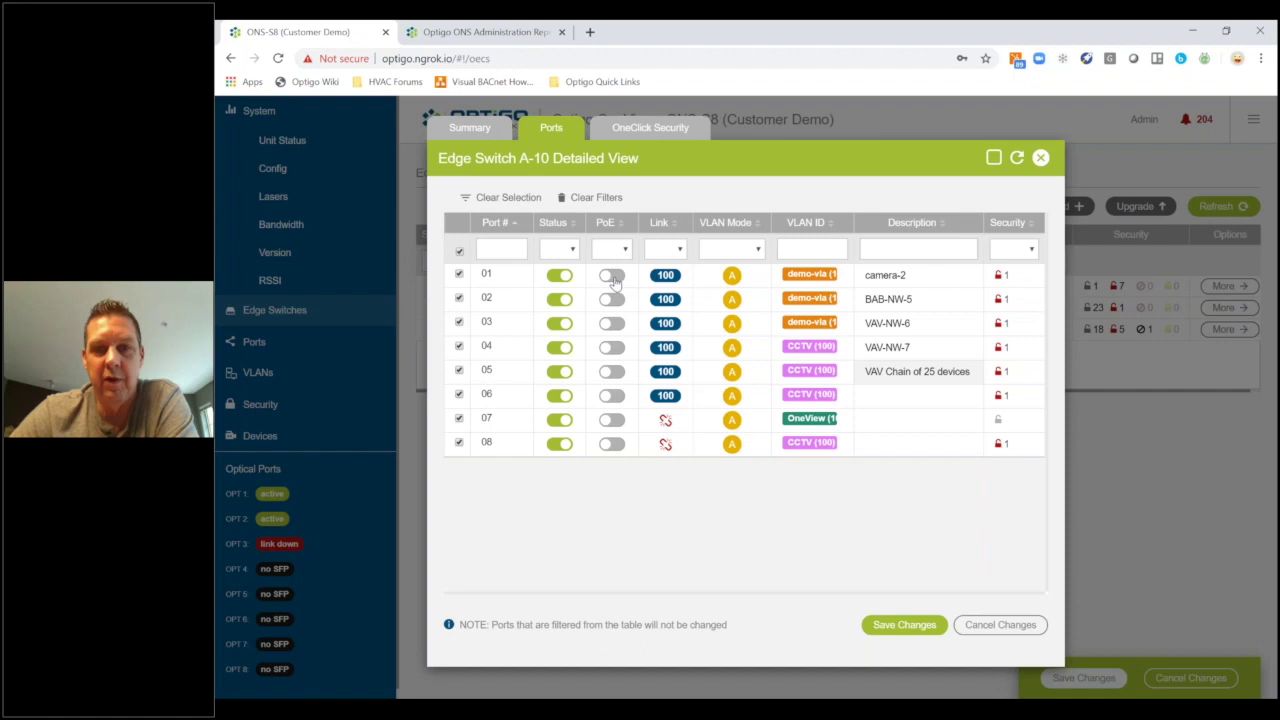
pyautogui.click(612, 276)
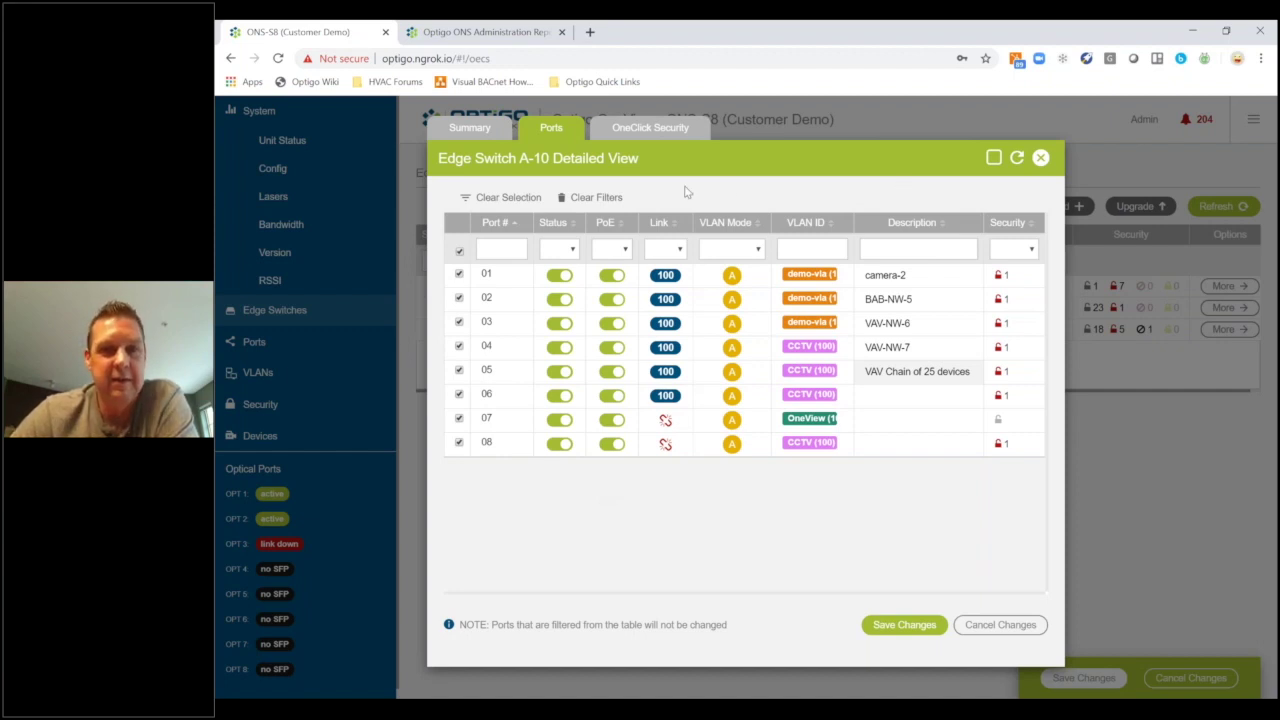
# Step: Lock edge switch A-10 with OneClick Secure for inactive, active and multi-device ports, and review the result report
pyautogui.click(646, 130)
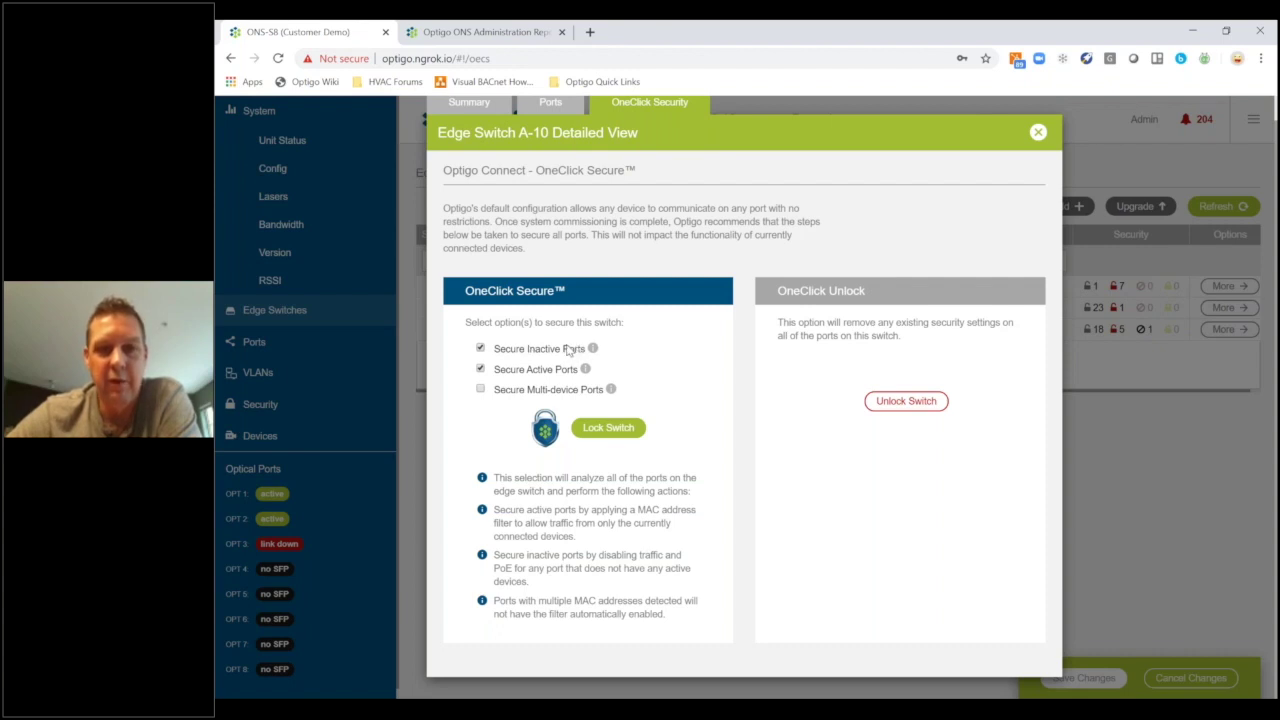
pyautogui.moveTo(593, 349)
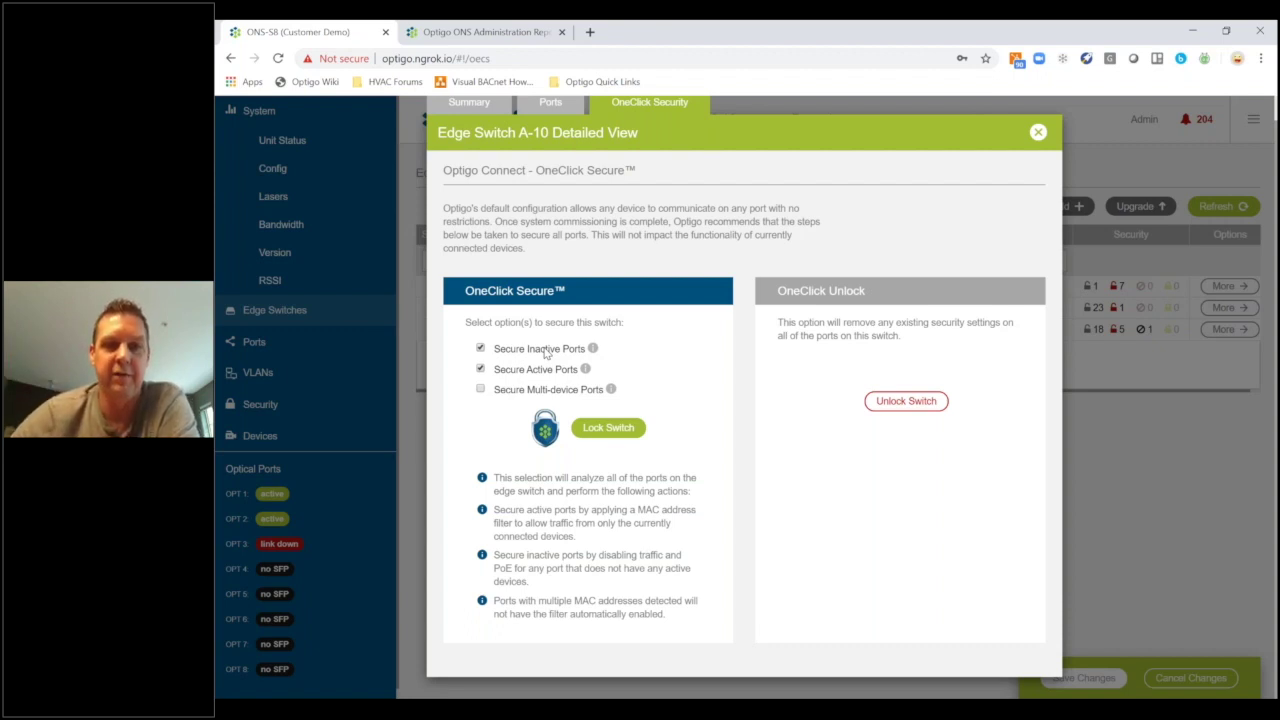
pyautogui.click(480, 369)
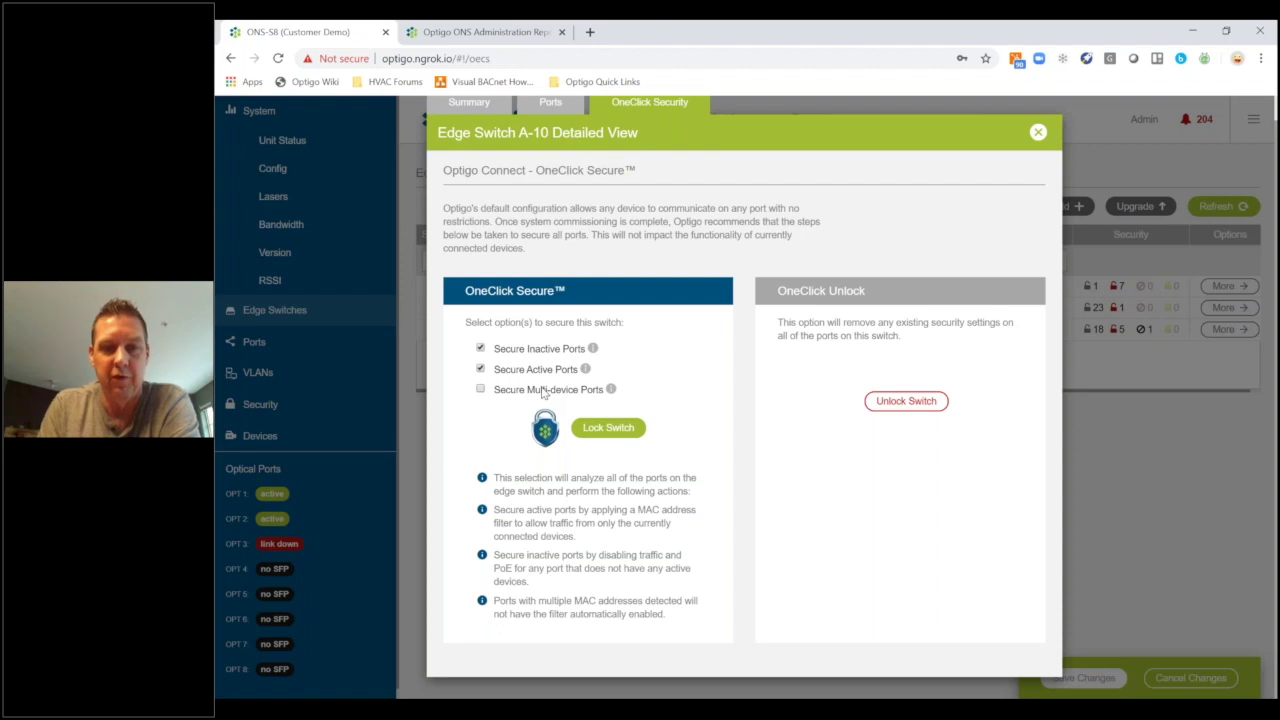
pyautogui.click(481, 390)
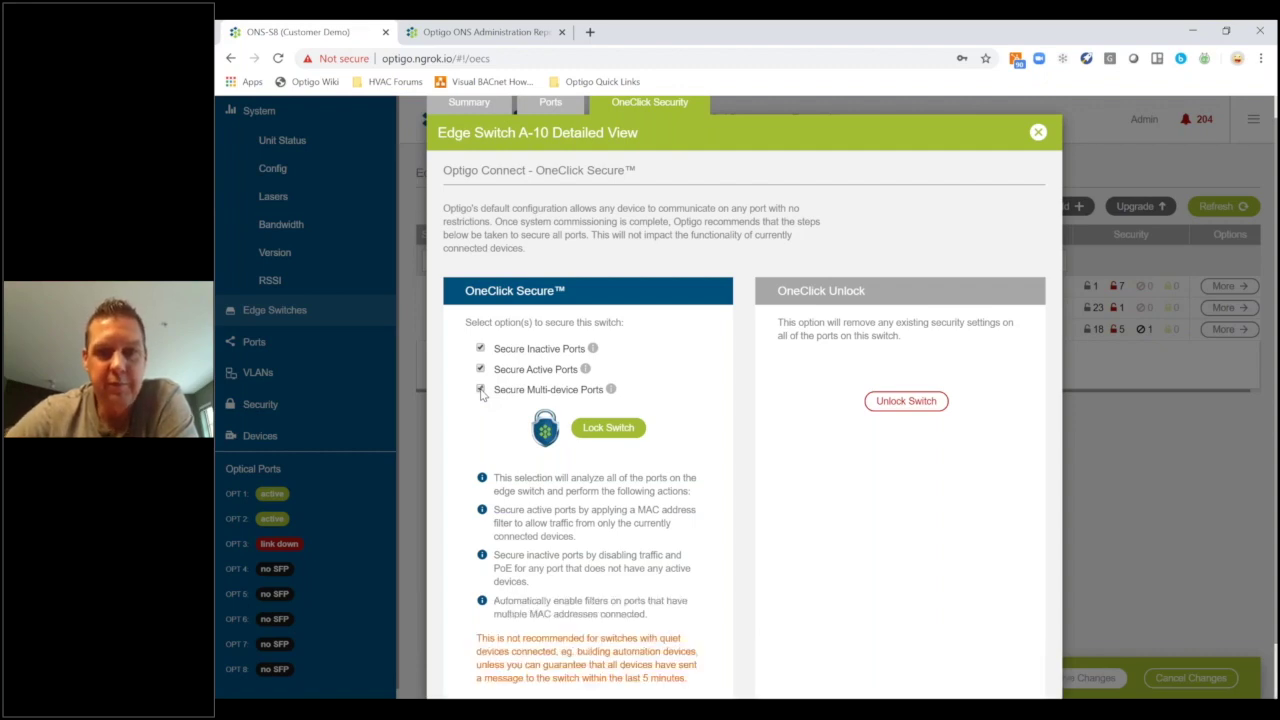
pyautogui.click(608, 427)
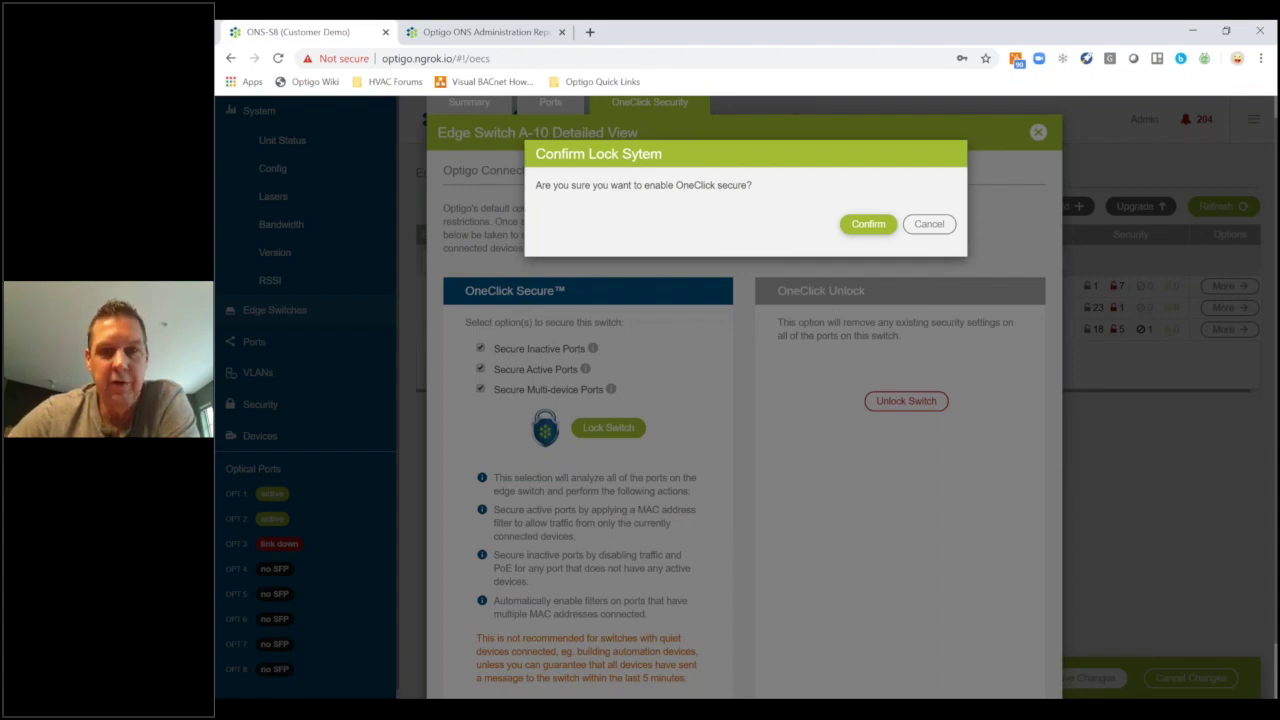
pyautogui.click(868, 224)
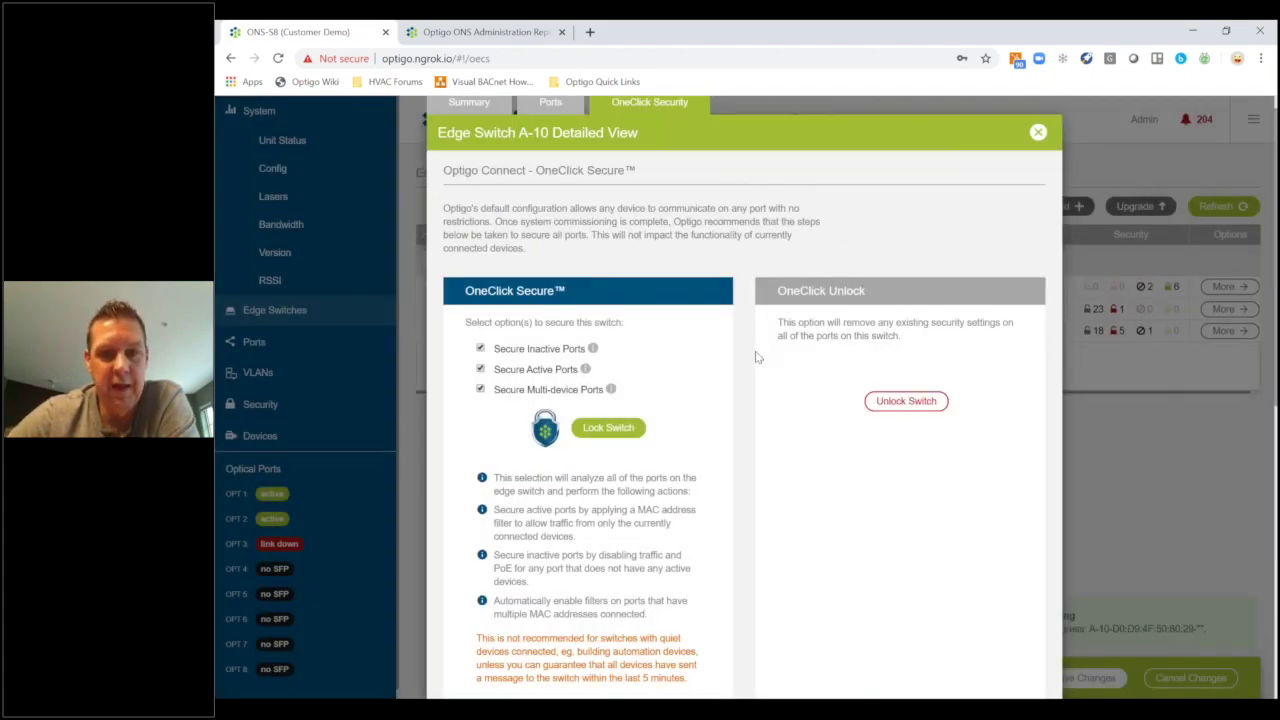
pyautogui.scroll(-3, 757, 357)
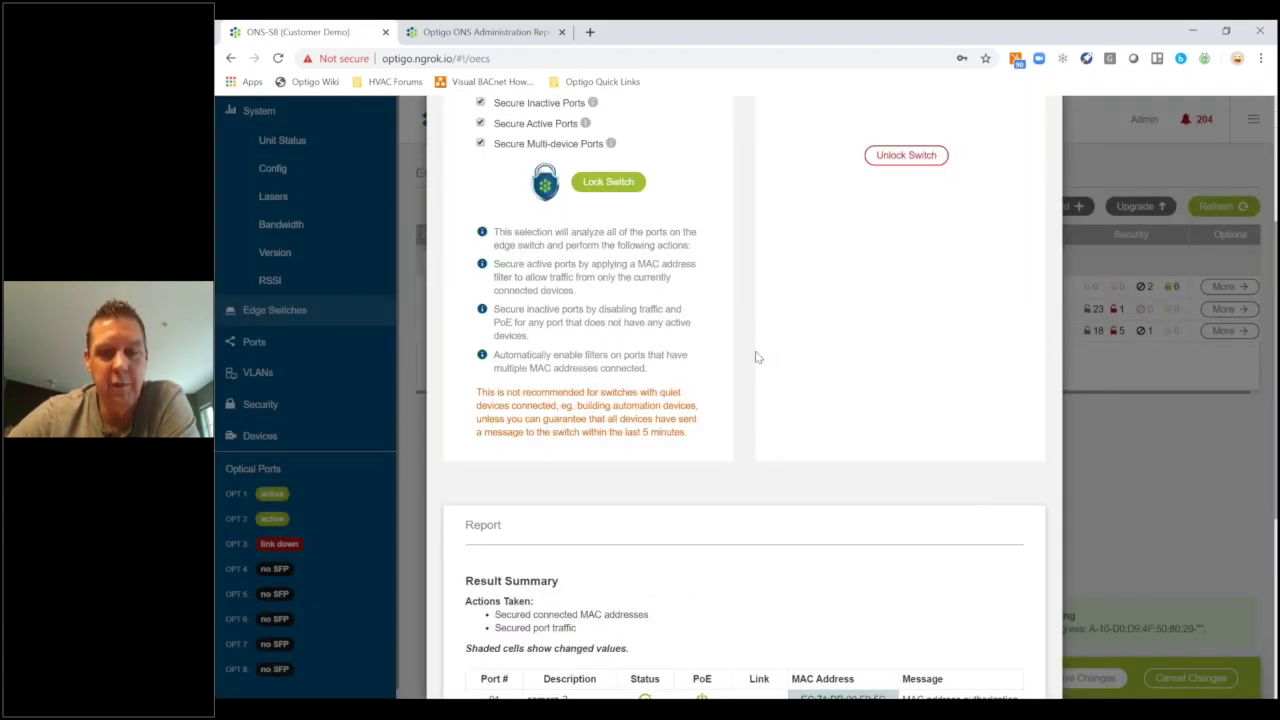
pyautogui.scroll(-2, 765, 370)
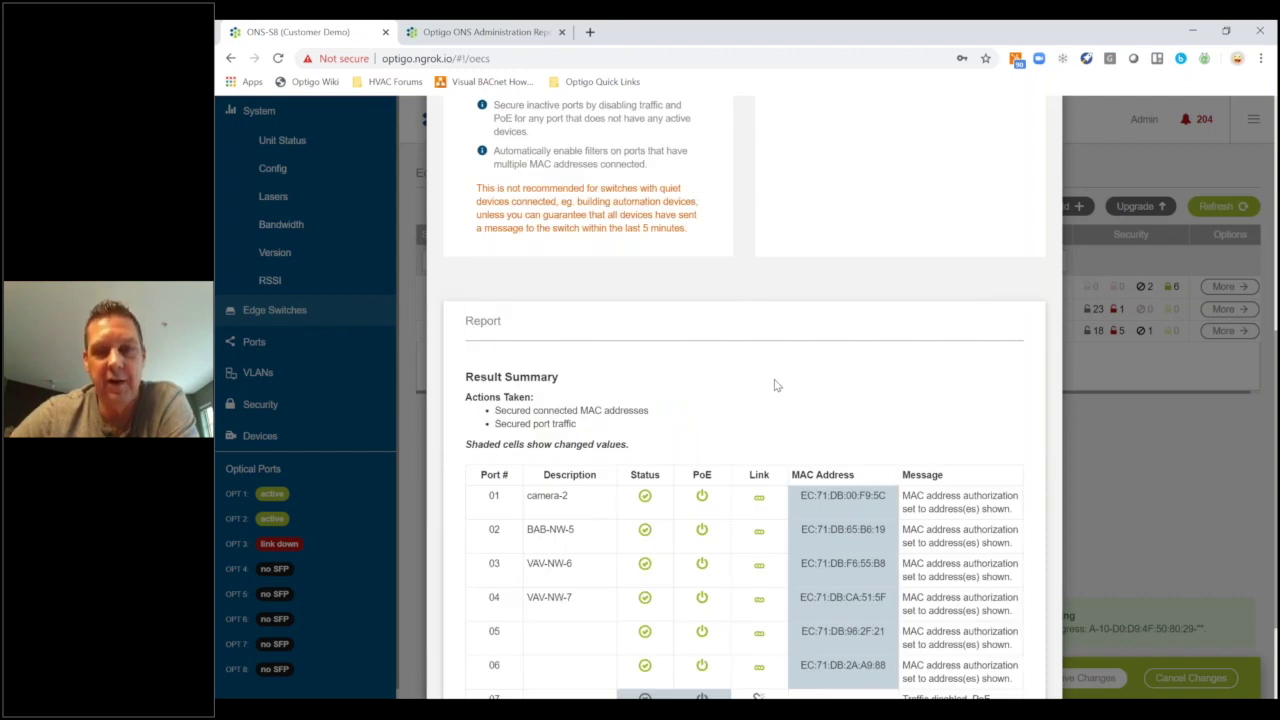
pyautogui.scroll(-2, 776, 385)
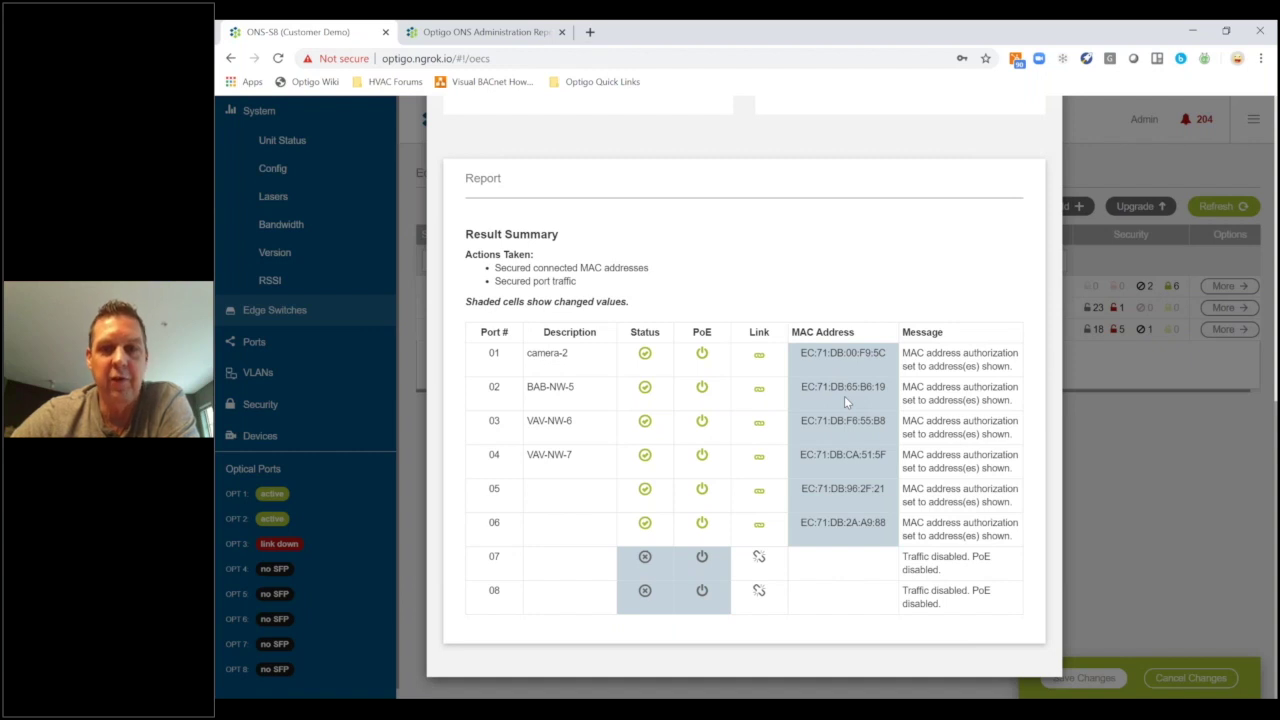
# Step: Remove the security settings from all ports of edge switch A-10 with OneClick Unlock and close its detailed view
pyautogui.scroll(2, 844, 396)
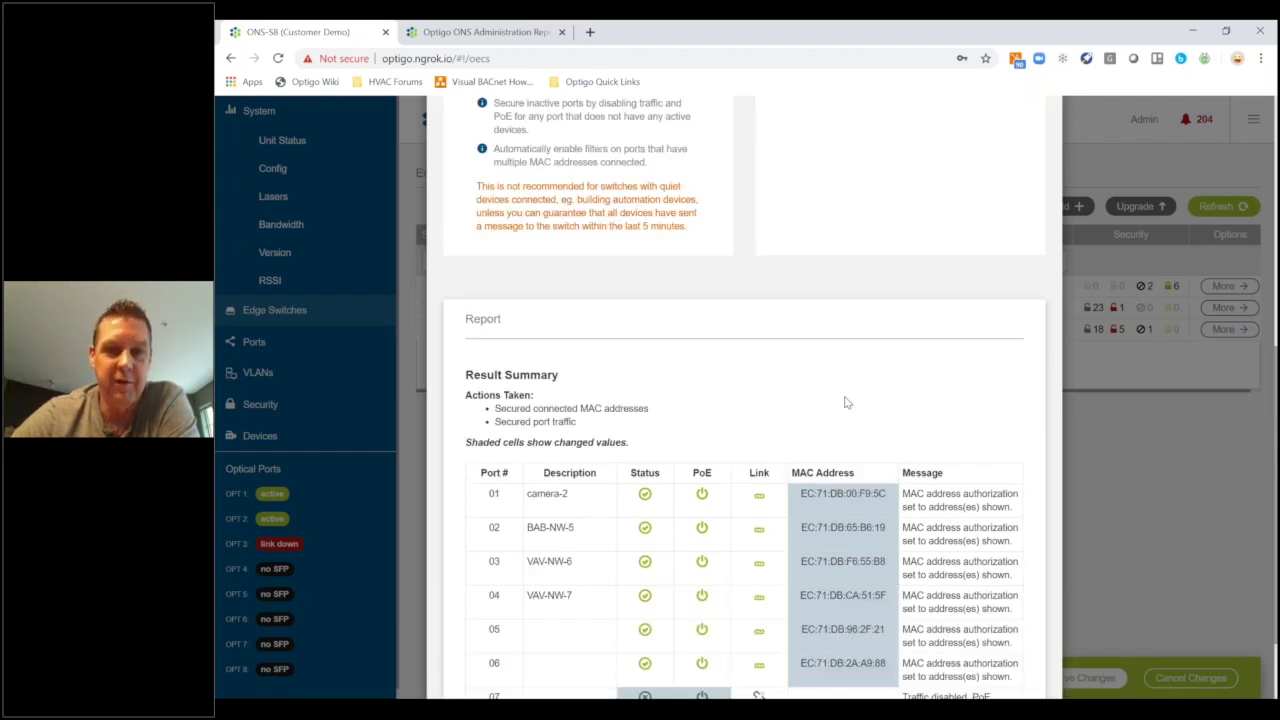
pyautogui.scroll(4, 844, 402)
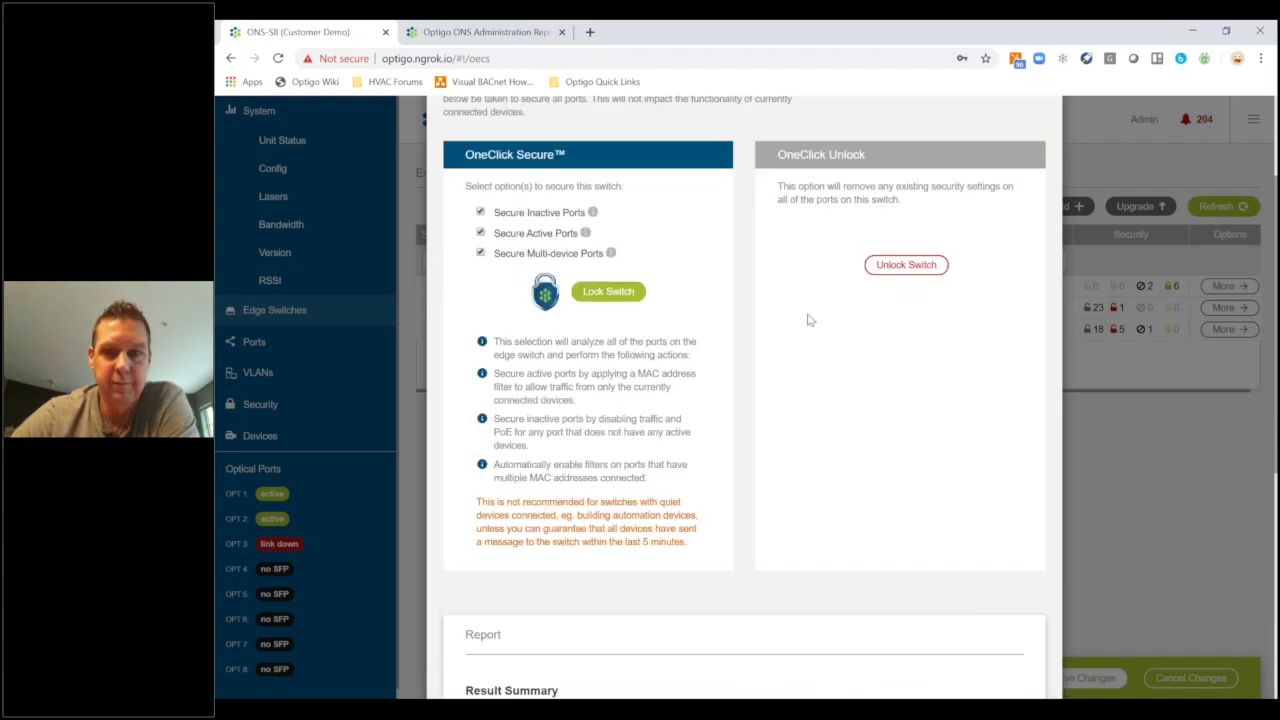
pyautogui.click(889, 267)
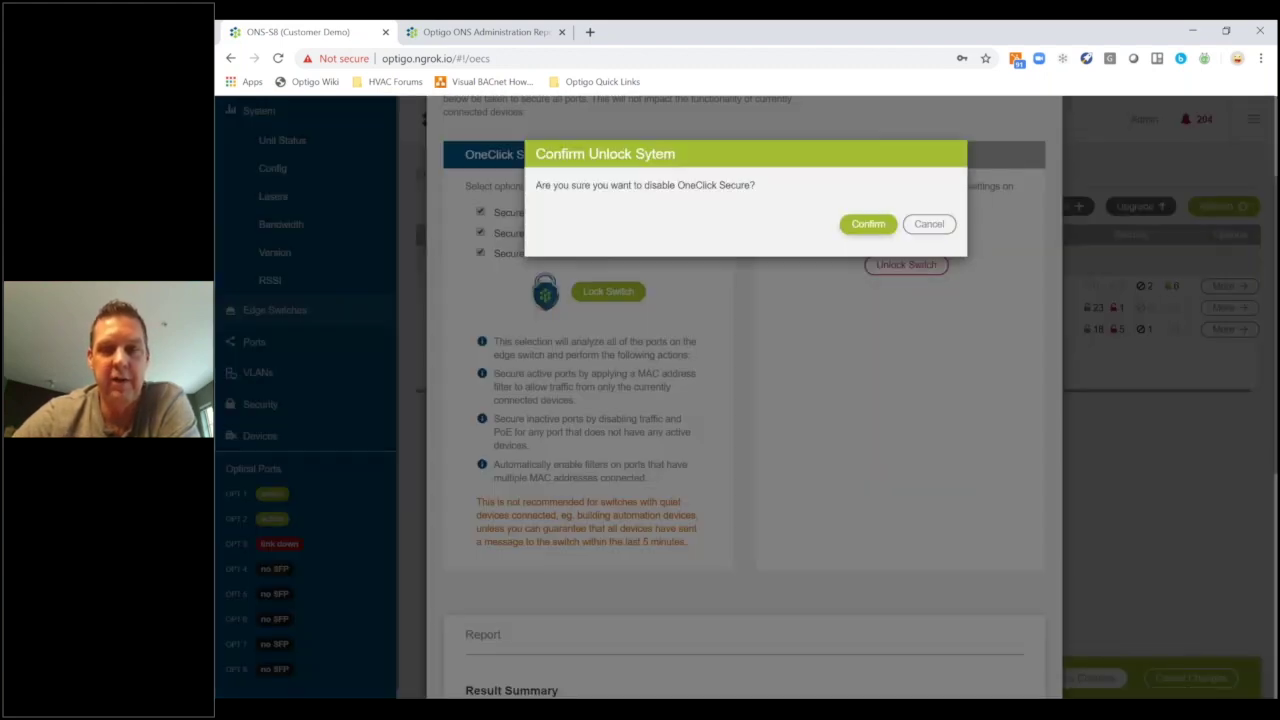
pyautogui.click(868, 224)
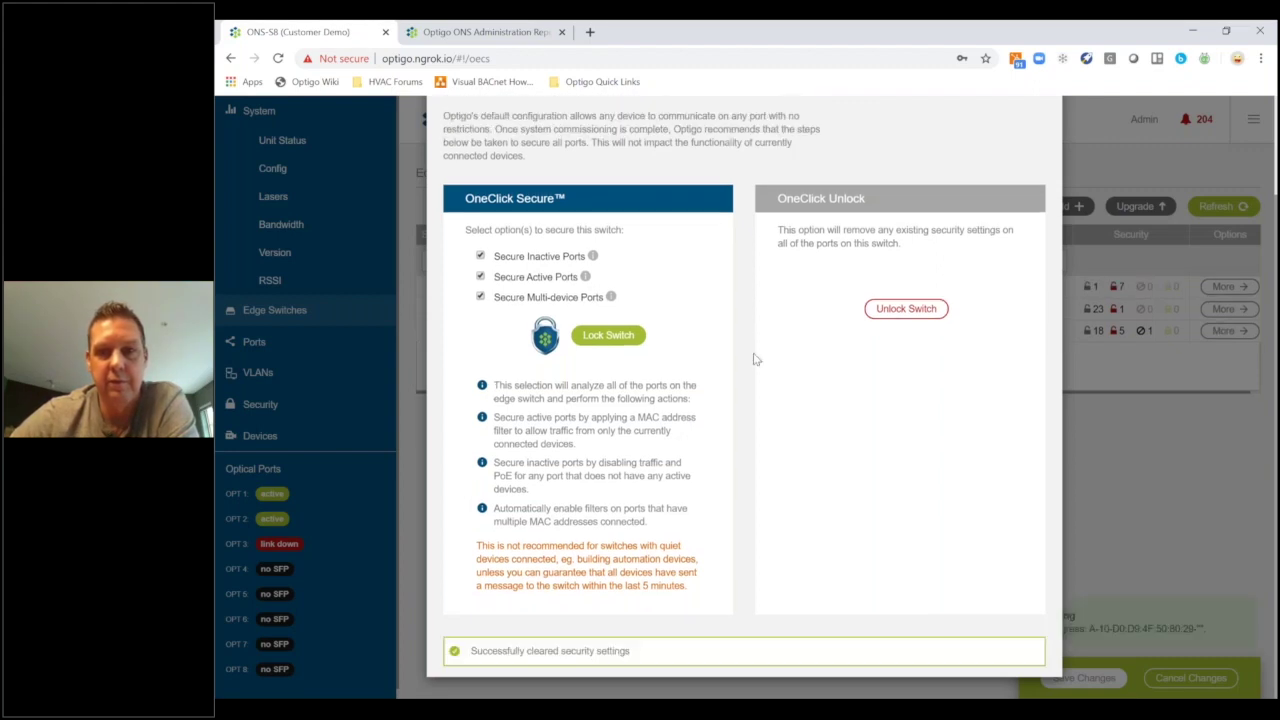
pyautogui.scroll(2, 956, 174)
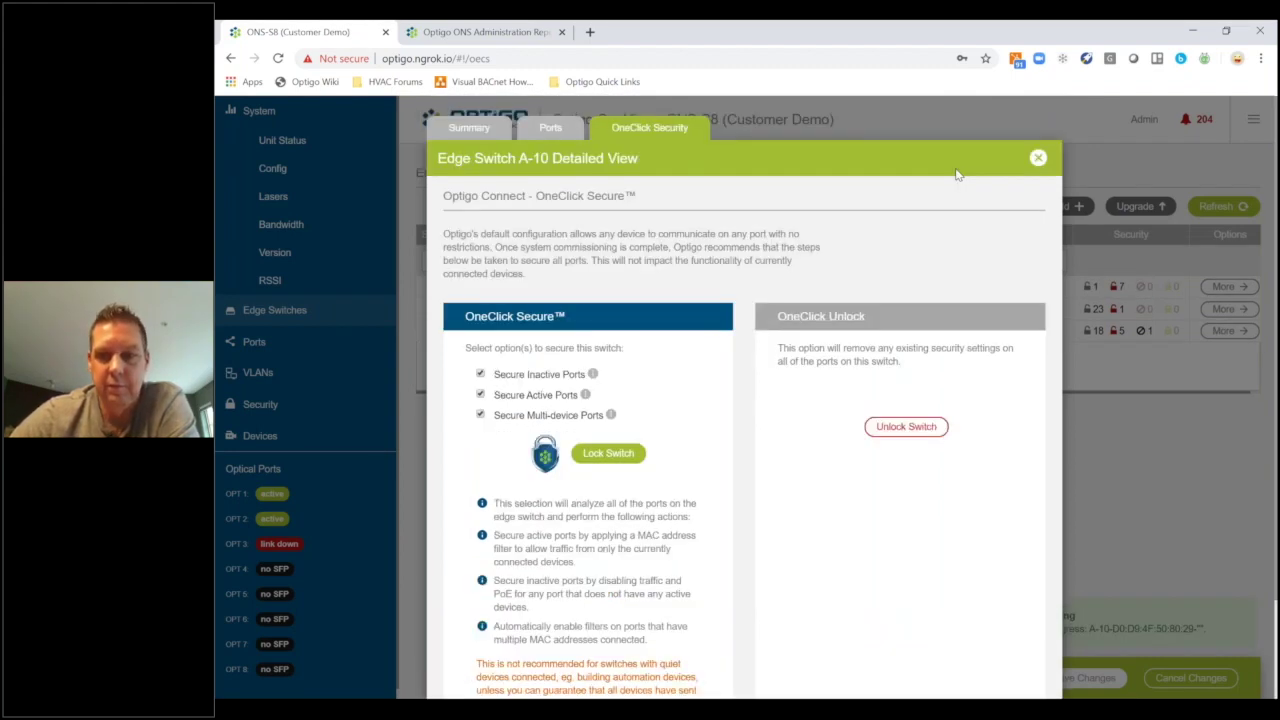
pyautogui.click(1038, 157)
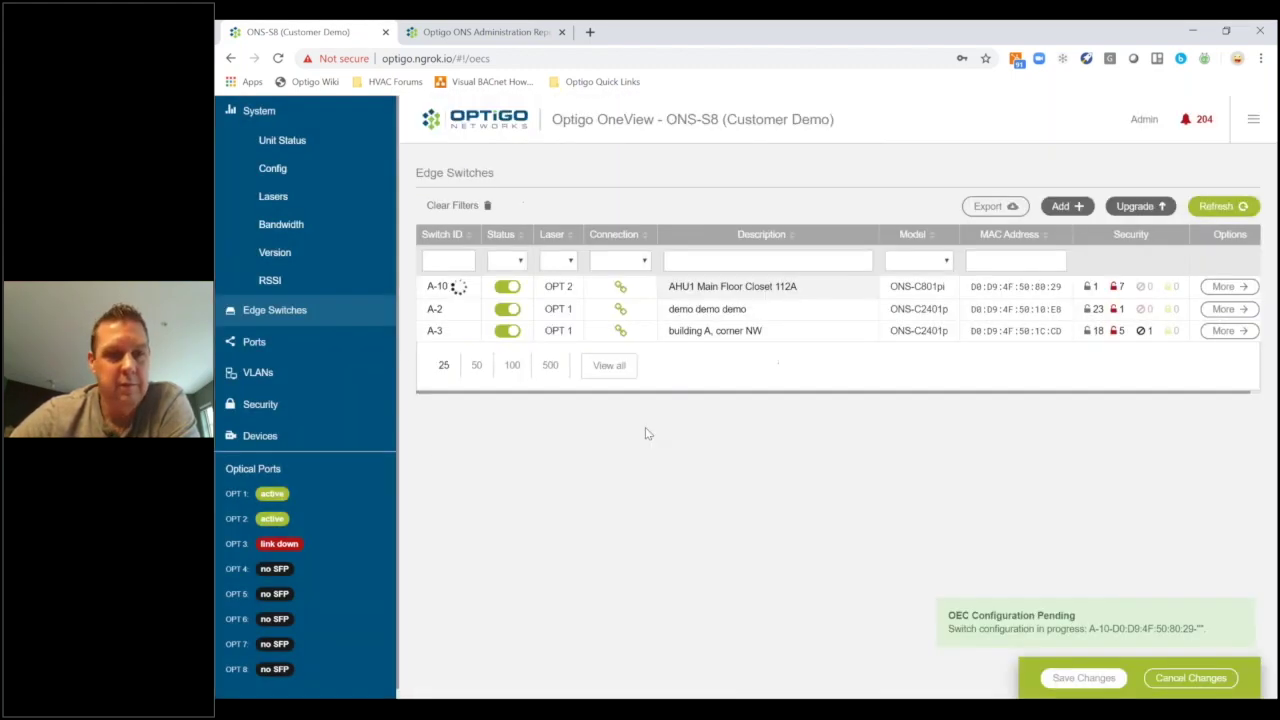
# Step: Open the Ports list and examine the ports of the ONS-S8 unit and edge switches A-10, A-3 and A-2
pyautogui.click(262, 342)
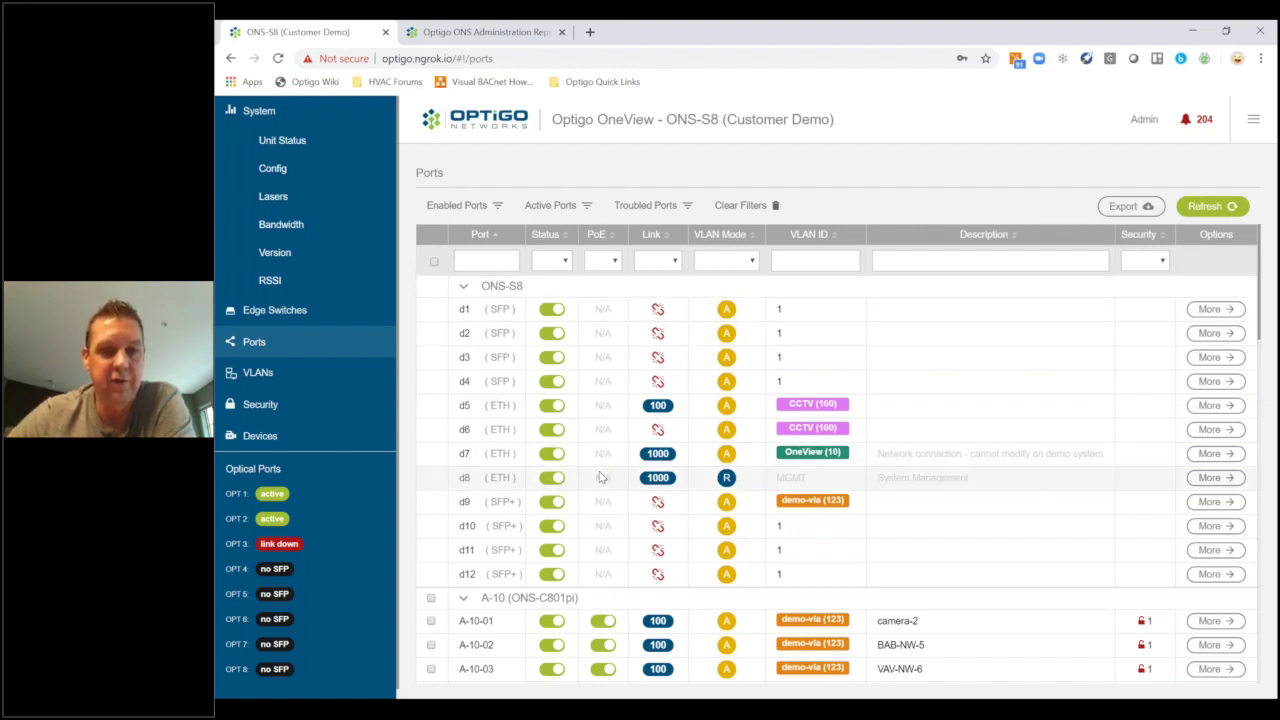
pyautogui.scroll(-2, 601, 478)
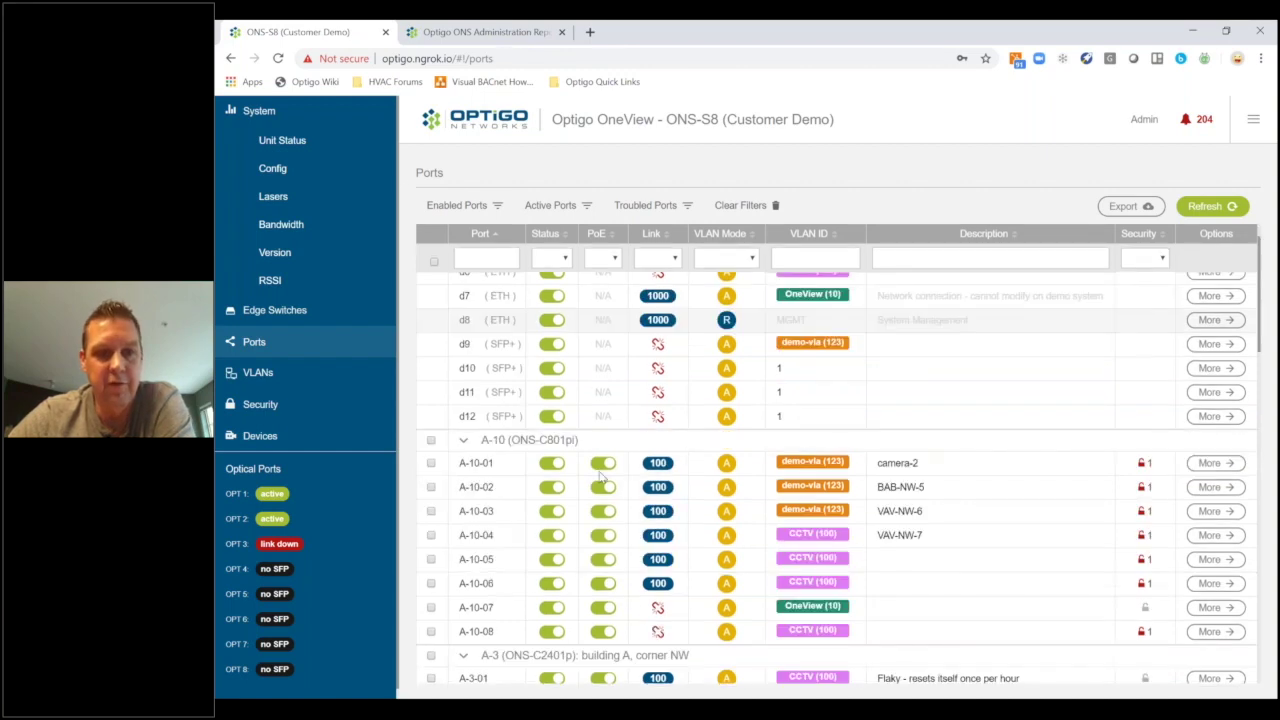
pyautogui.scroll(-1, 598, 470)
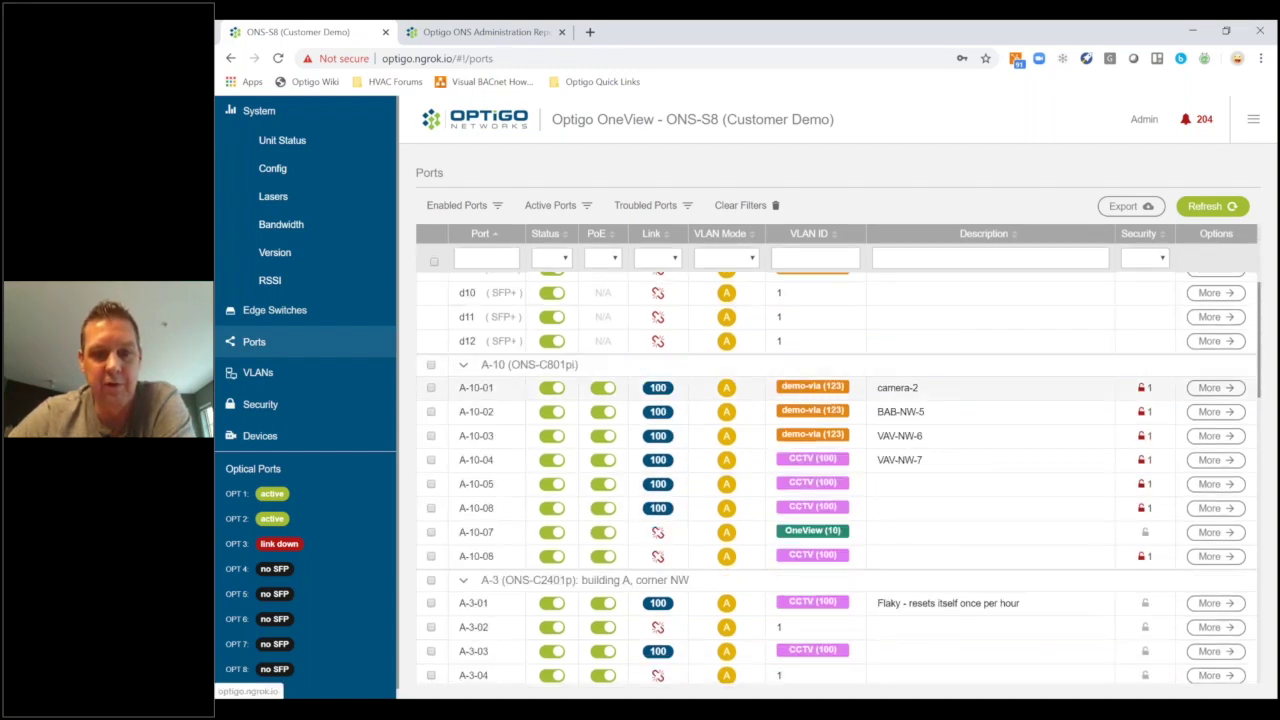
pyautogui.scroll(-2, 603, 441)
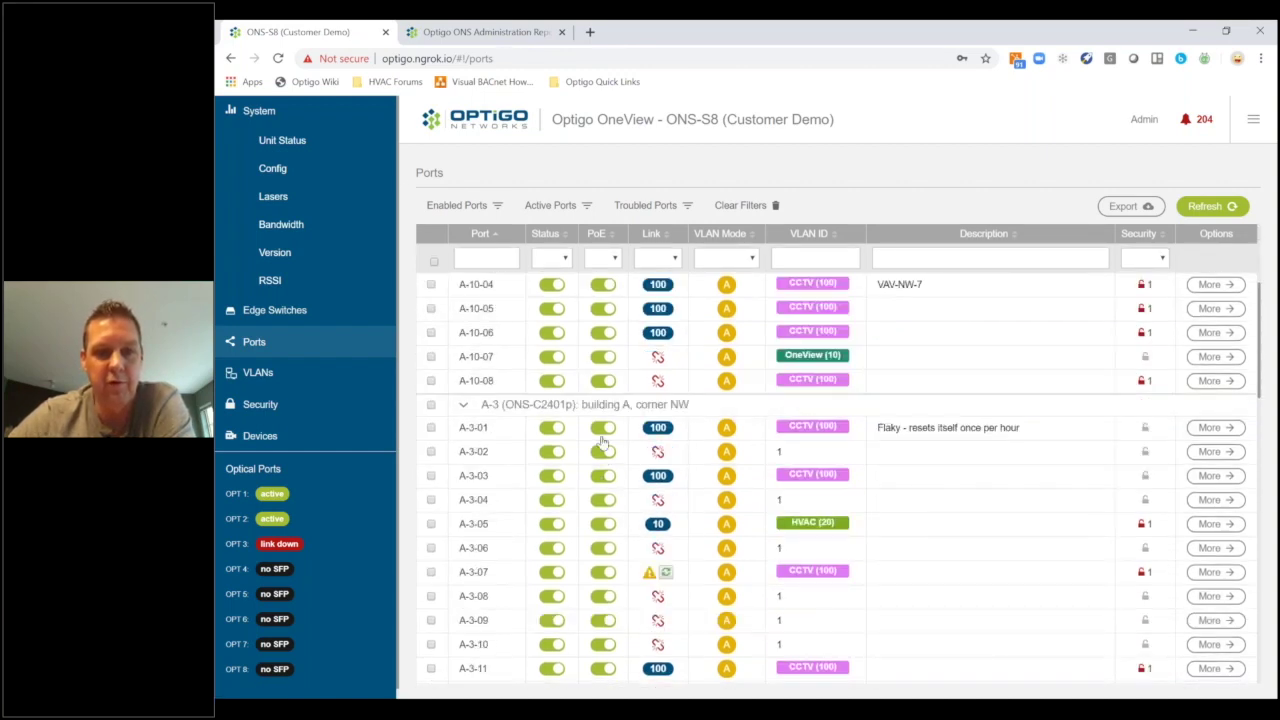
pyautogui.scroll(-4, 603, 441)
pyautogui.scroll(-3, 530, 475)
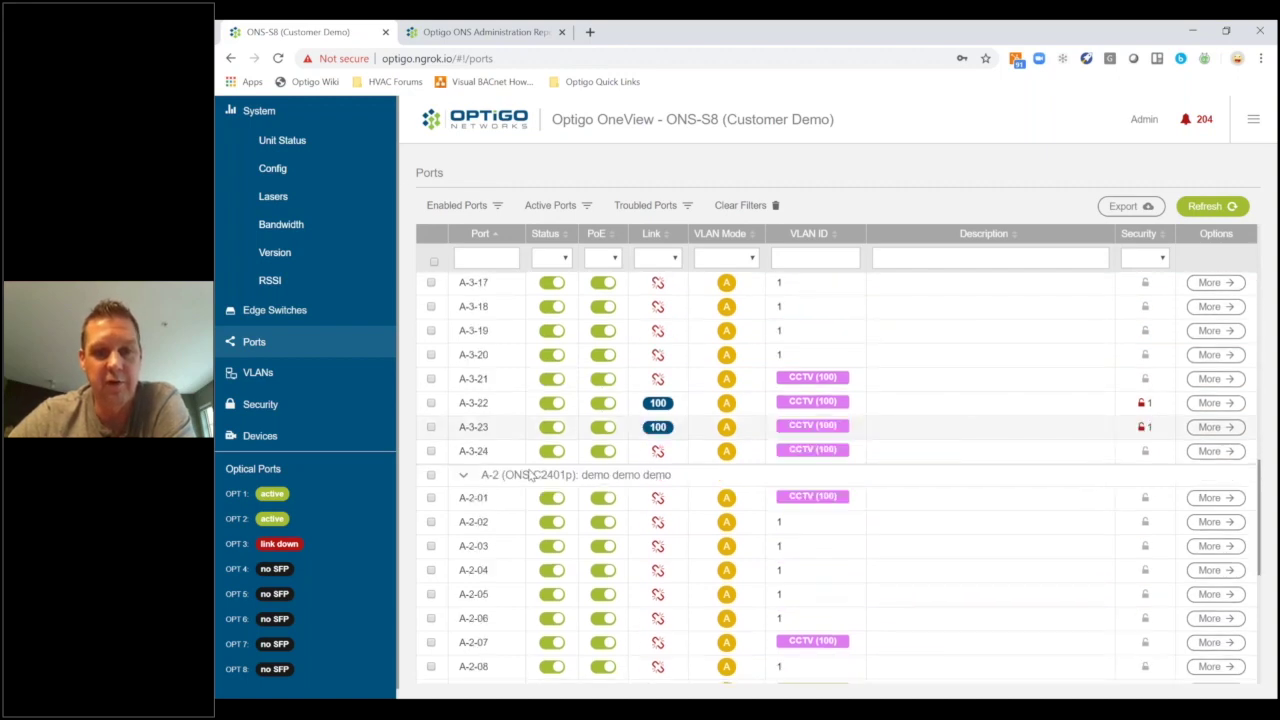
pyautogui.scroll(-1, 530, 475)
pyautogui.scroll(-5, 839, 455)
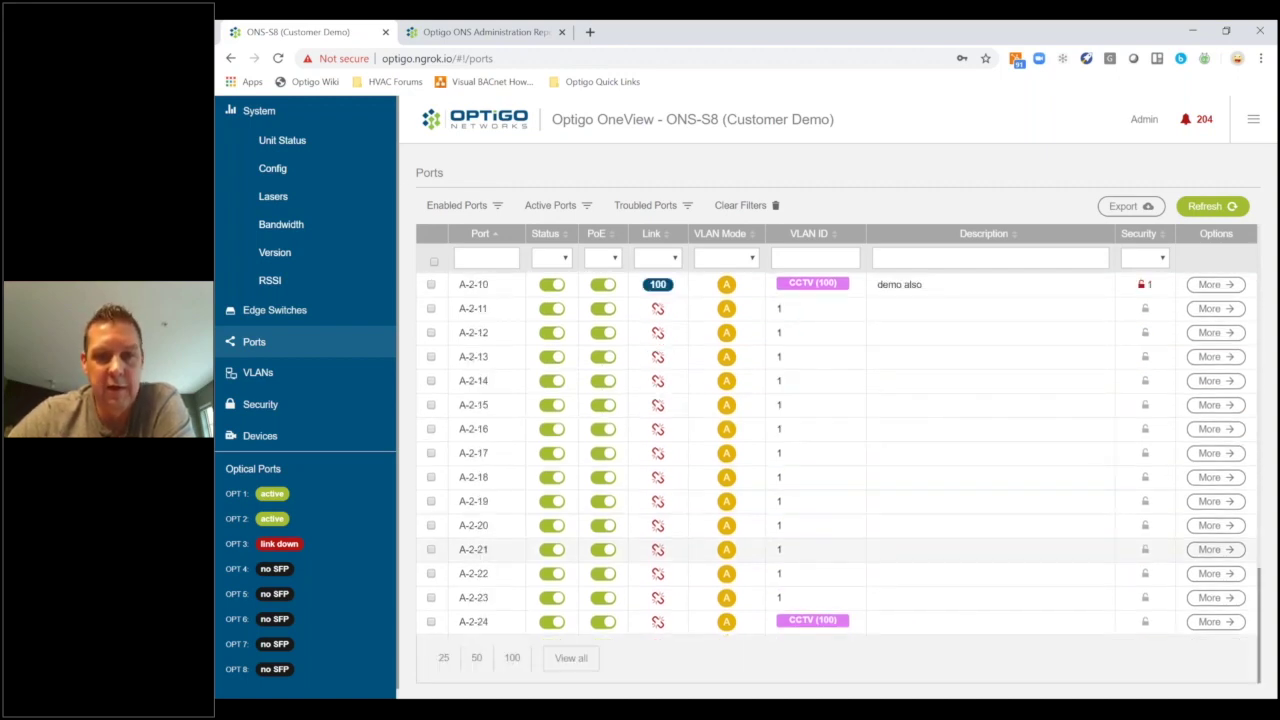
pyautogui.scroll(3, 836, 475)
pyautogui.scroll(8, 836, 475)
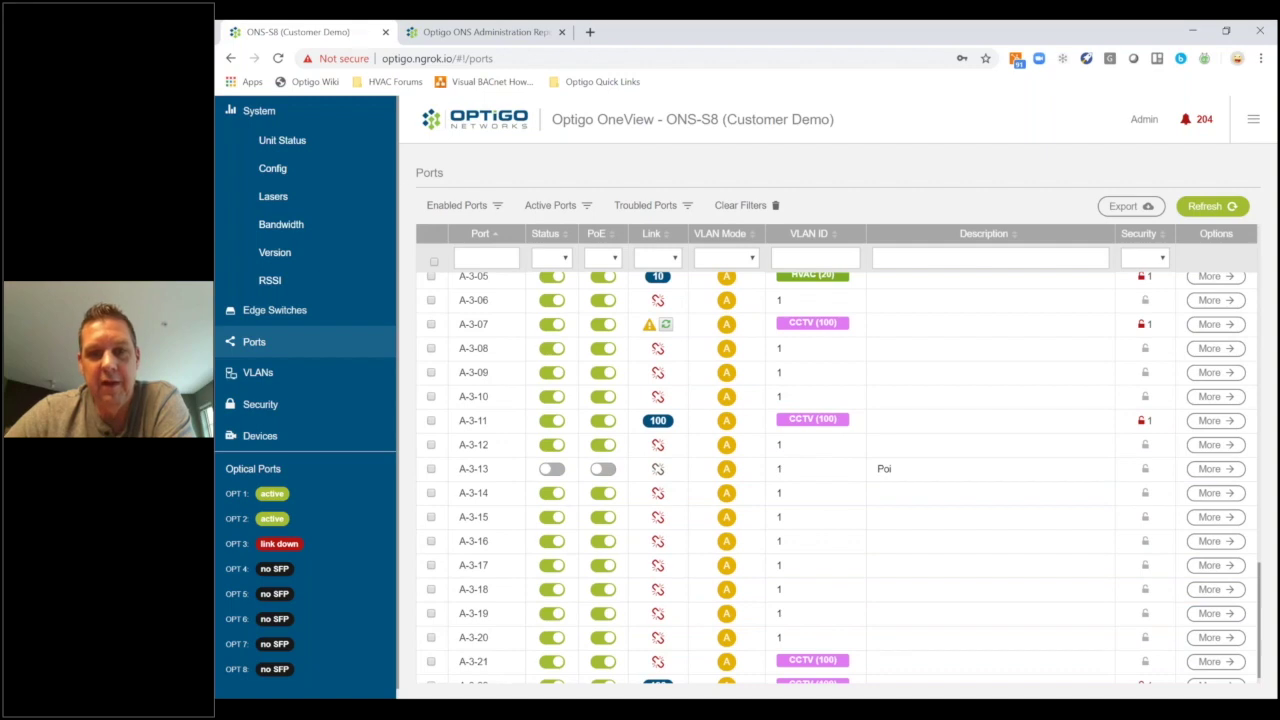
# Step: Filter the Ports list to show only disabled ports, and clear the status filter again
pyautogui.scroll(2, 836, 475)
pyautogui.scroll(5, 836, 475)
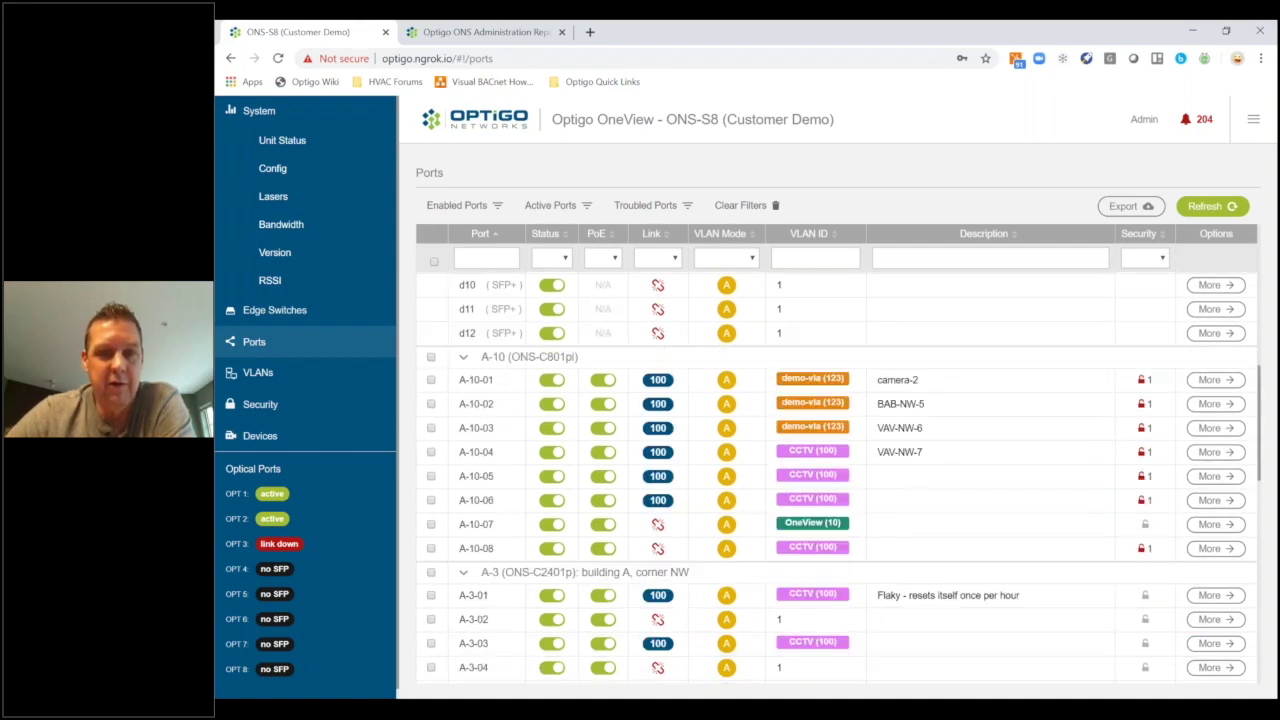
pyautogui.scroll(1, 836, 475)
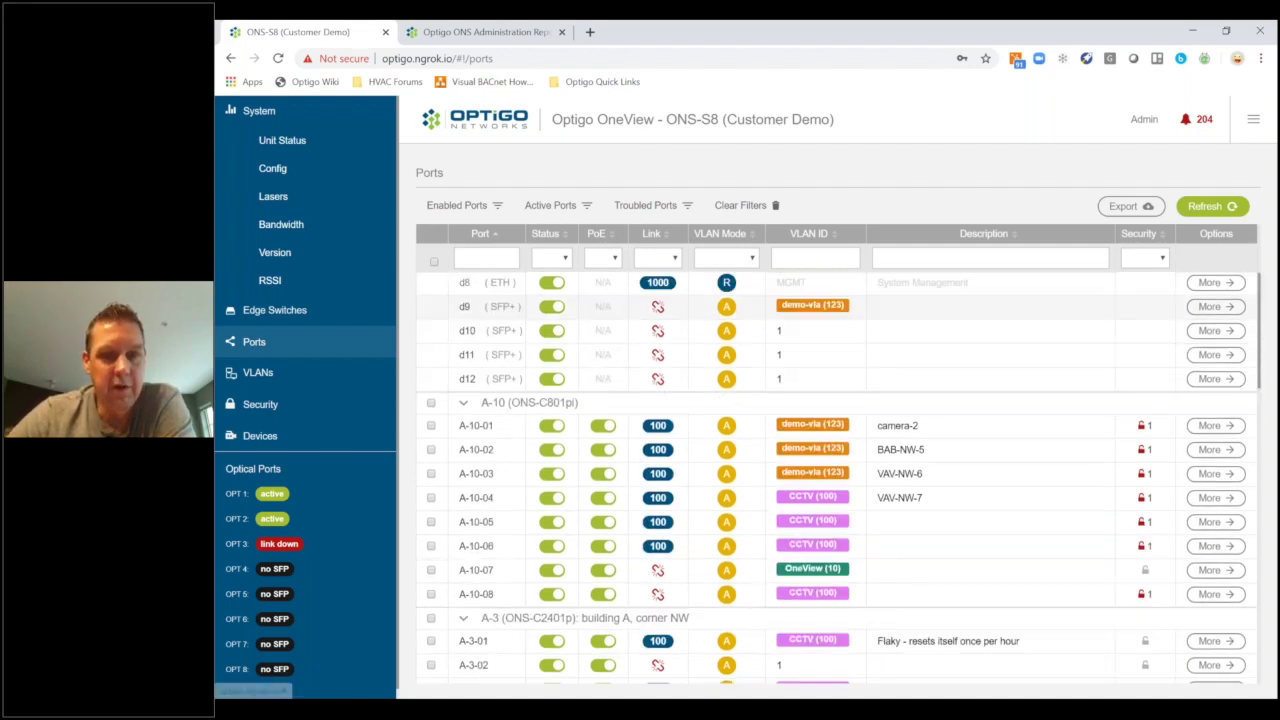
pyautogui.click(566, 261)
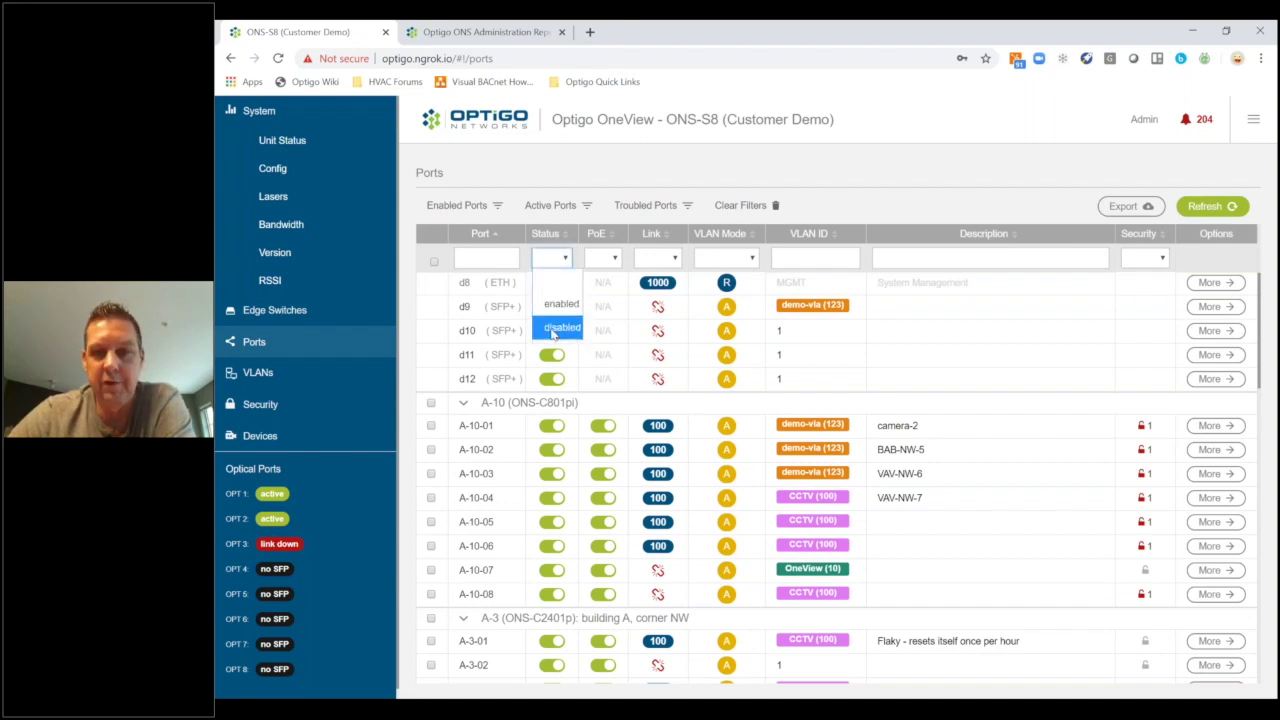
pyautogui.click(553, 333)
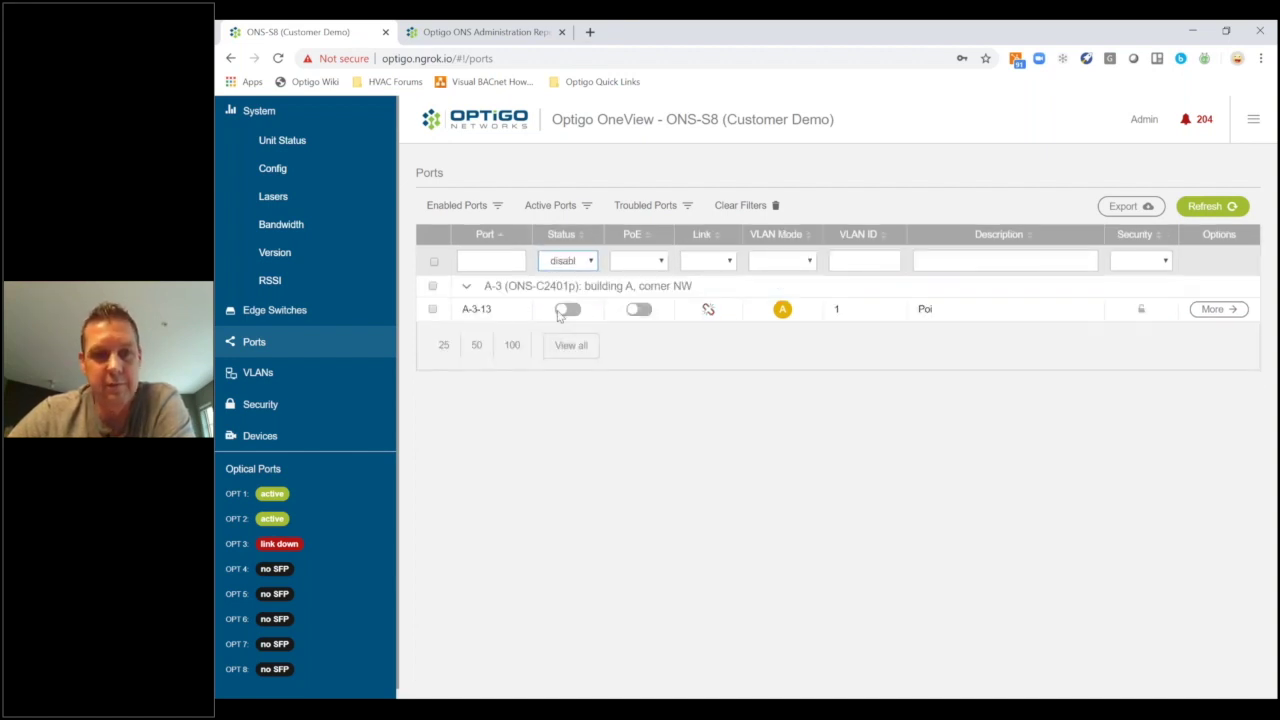
pyautogui.click(588, 261)
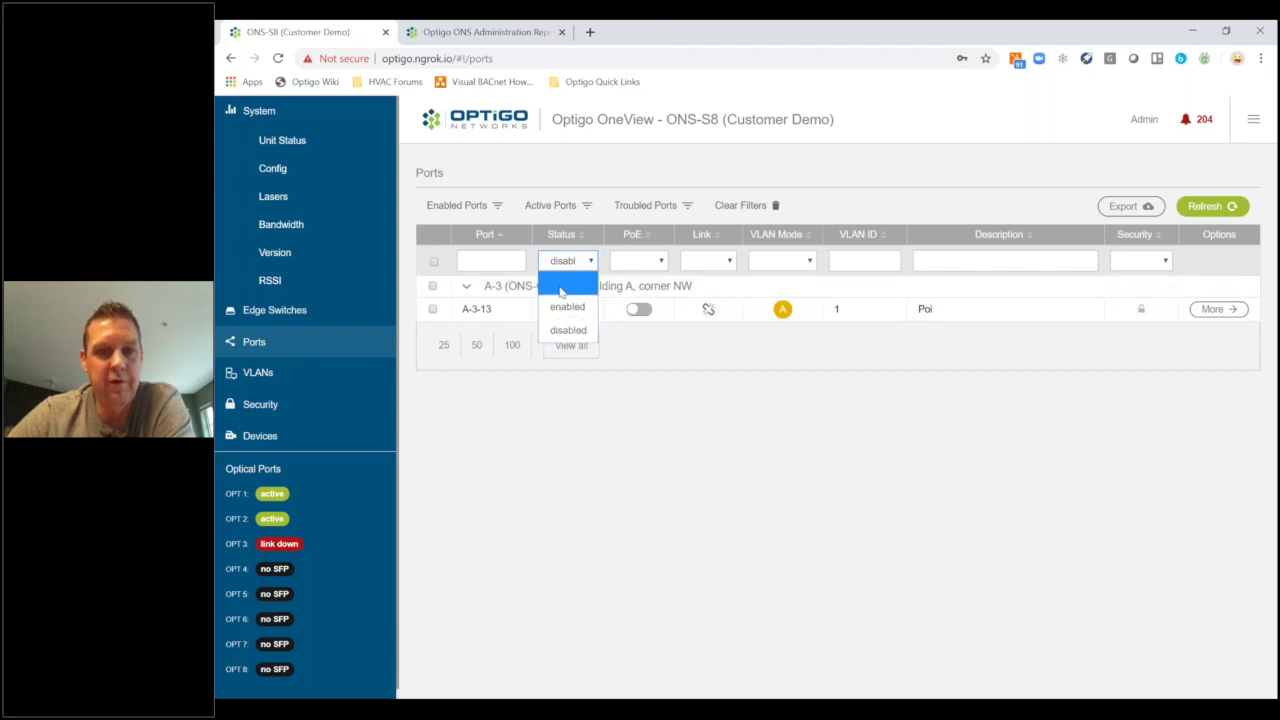
pyautogui.click(560, 287)
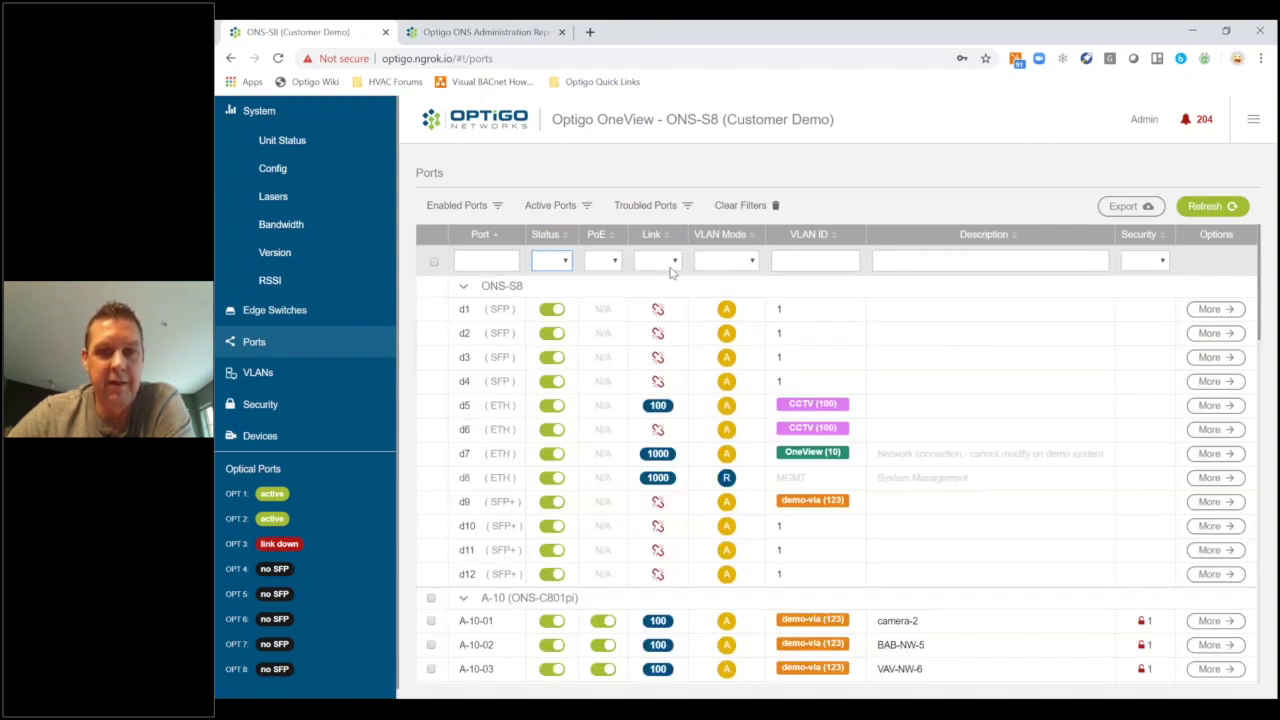
# Step: Check the link filter options, filter the Ports list by VLAN ID 100 to review those ports, and clear the filter
pyautogui.click(674, 264)
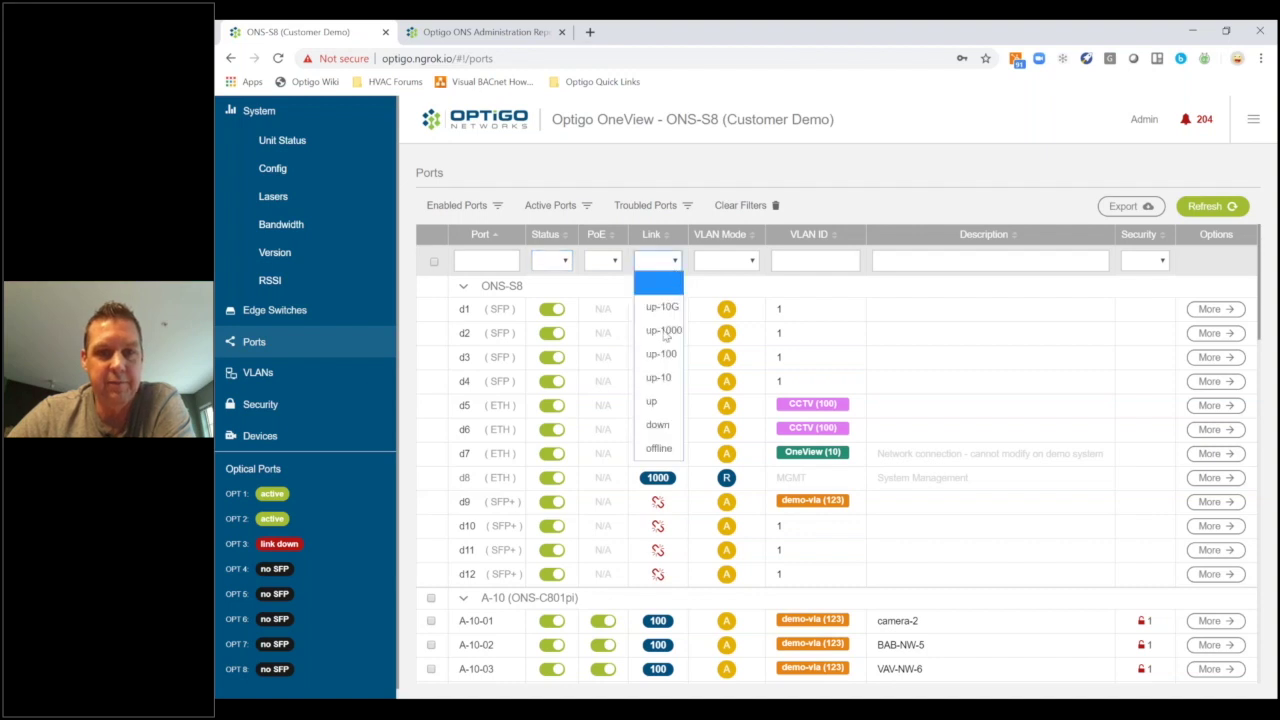
pyautogui.click(810, 256)
pyautogui.click(810, 256)
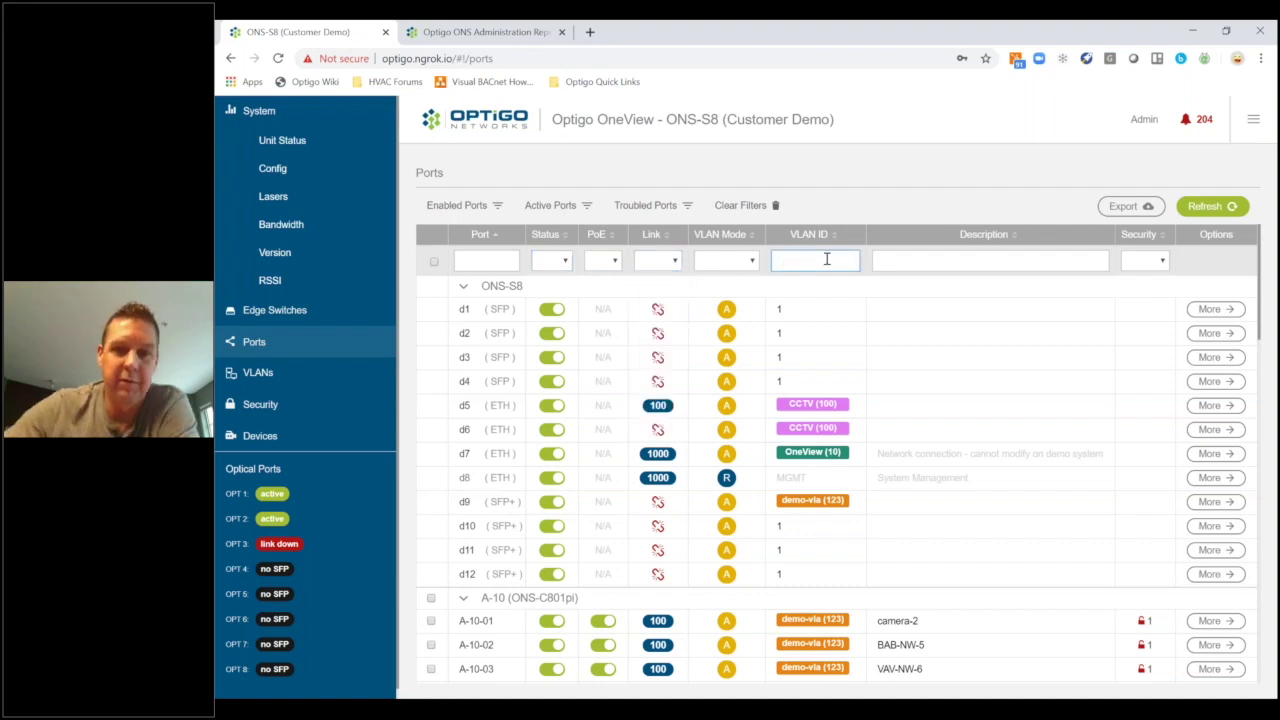
pyautogui.write('1')
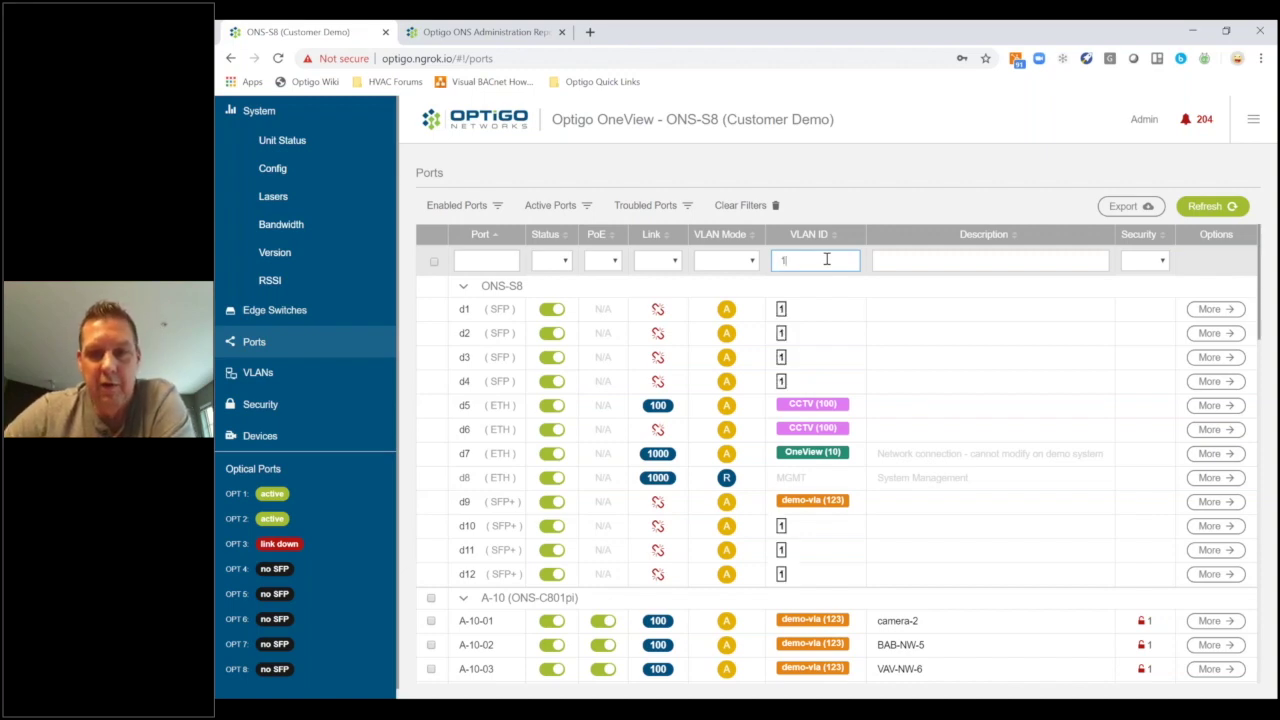
pyautogui.write('00')
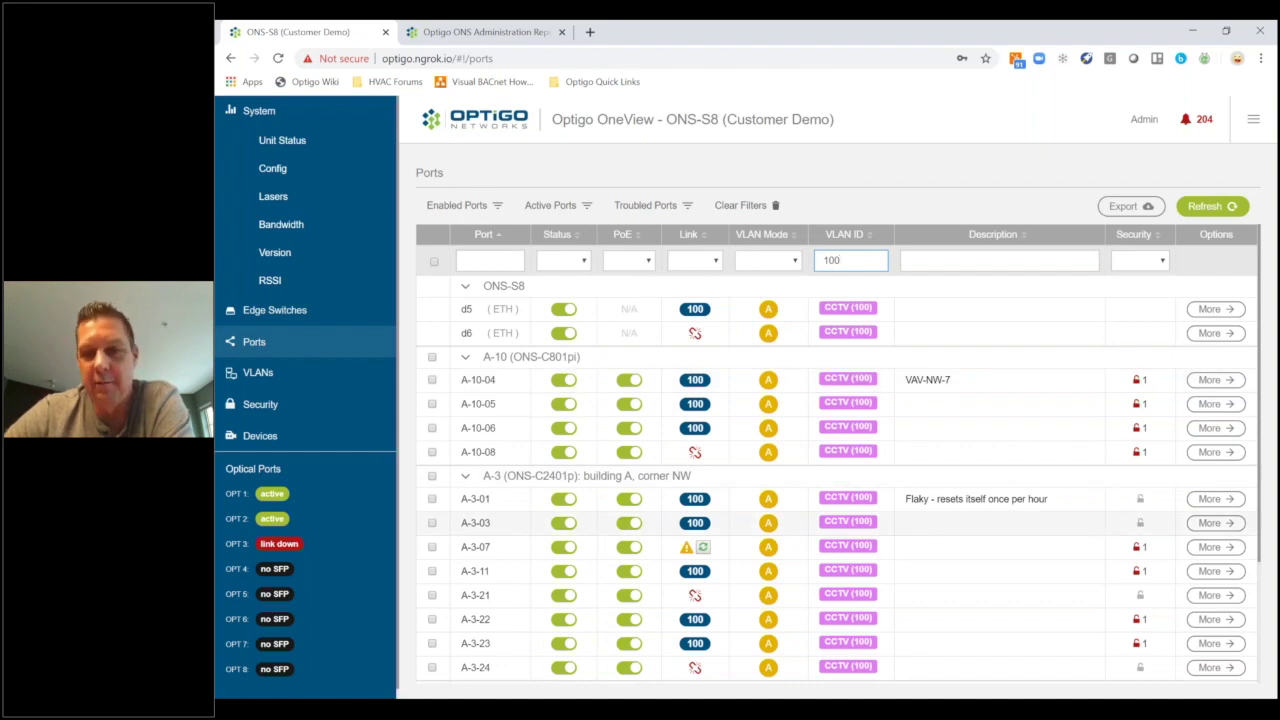
pyautogui.scroll(-1, 837, 470)
pyautogui.scroll(-1, 837, 470)
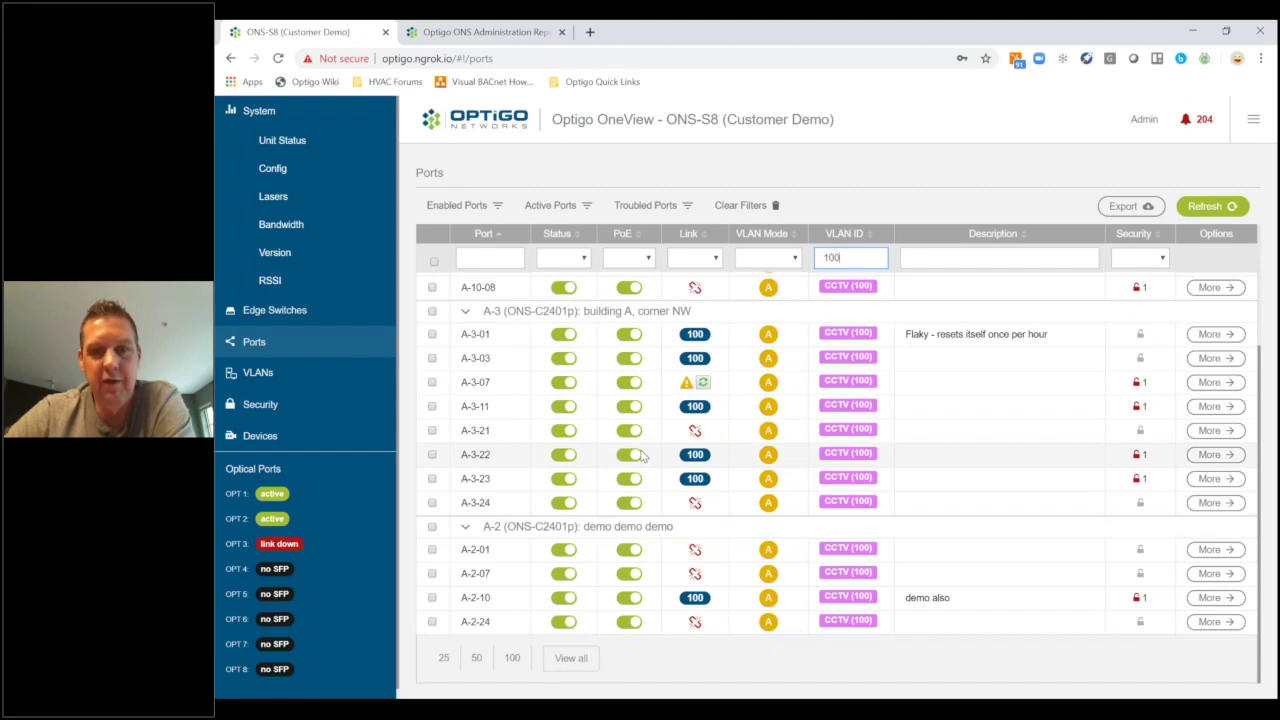
pyautogui.scroll(1, 643, 456)
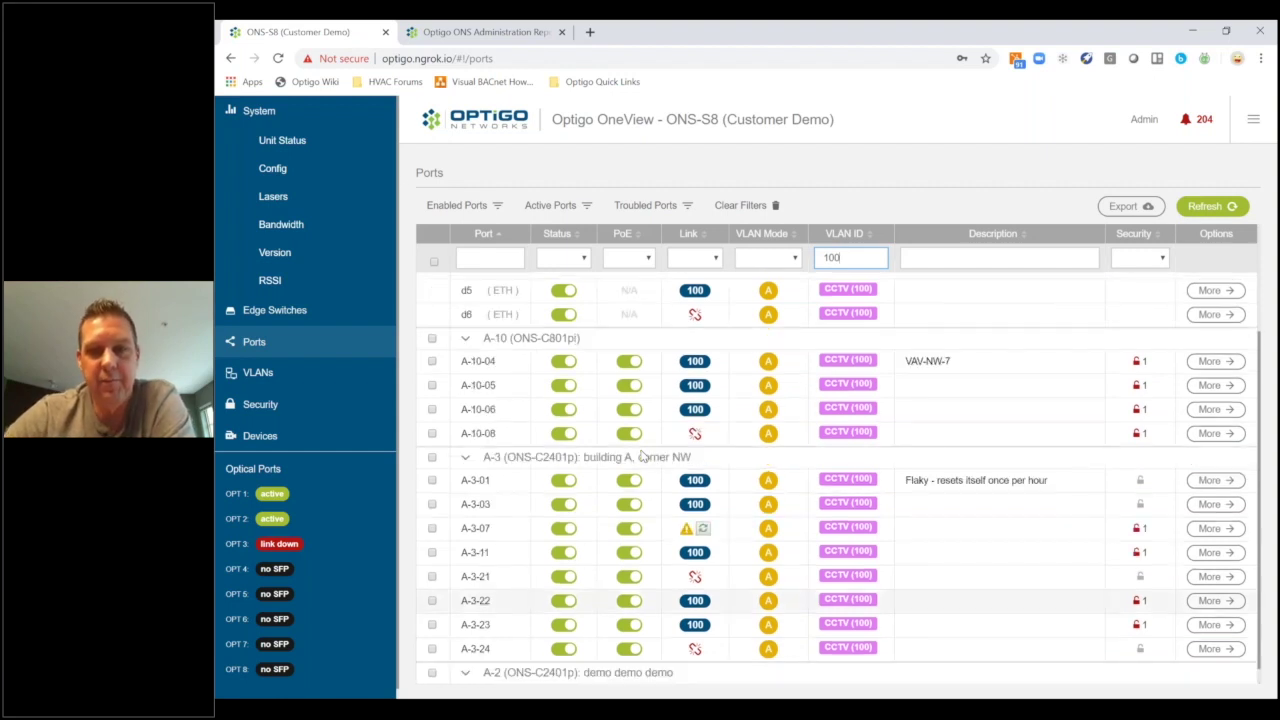
pyautogui.press('BackSpace')
pyautogui.press('BackSpace')
pyautogui.press('BackSpace')
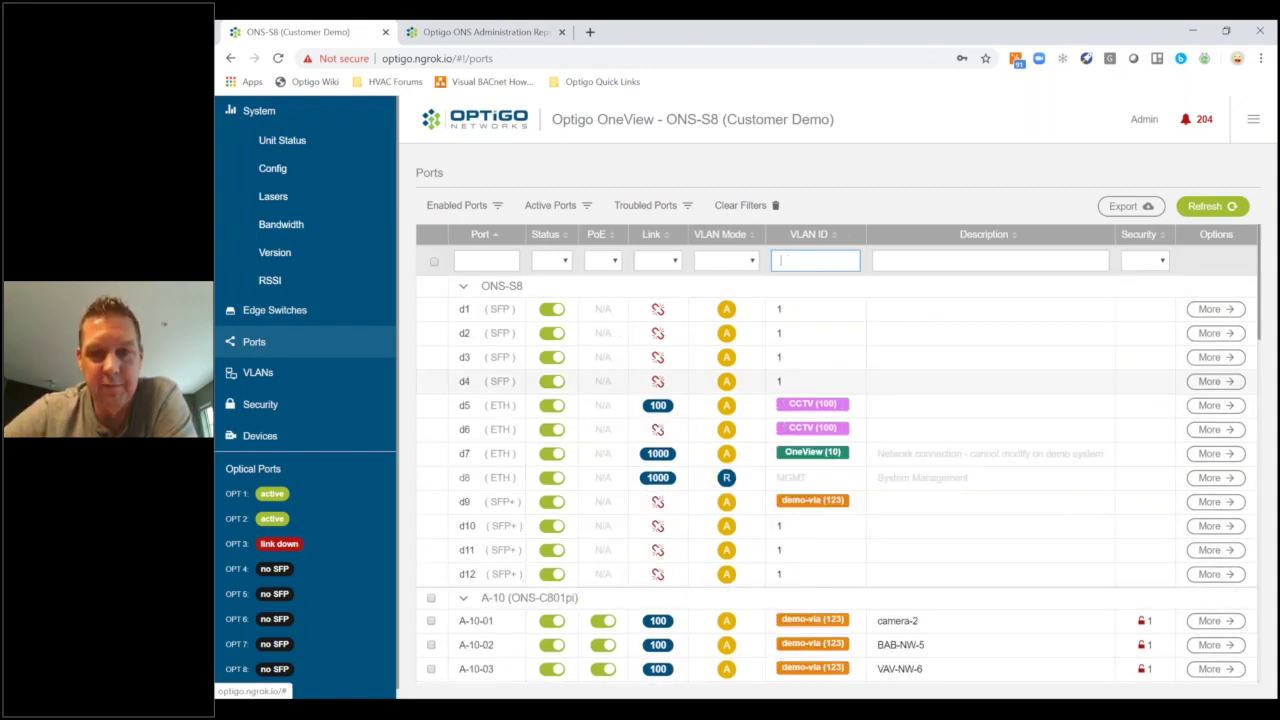
# Step: Try to change the VLAN ID of port A-10-05 to HVAC (20) in the Ports list
pyautogui.scroll(-3, 820, 370)
pyautogui.click(828, 462)
pyautogui.click(828, 462)
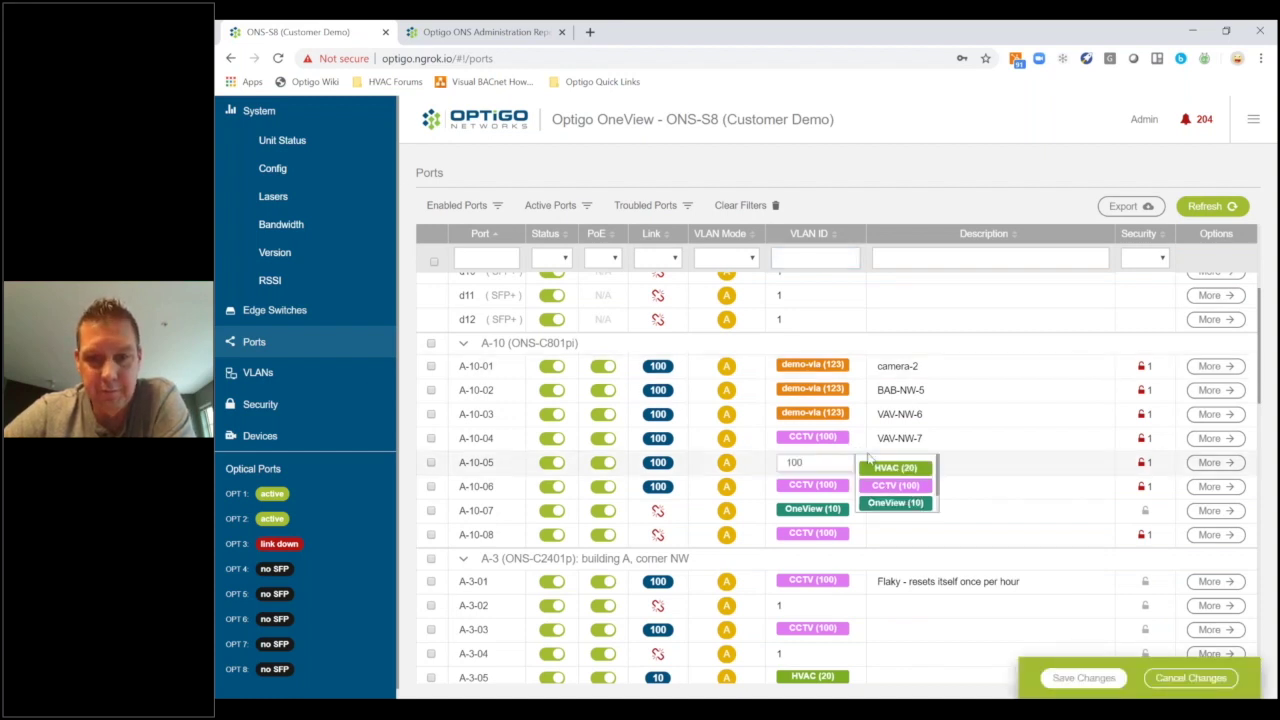
pyautogui.click(895, 468)
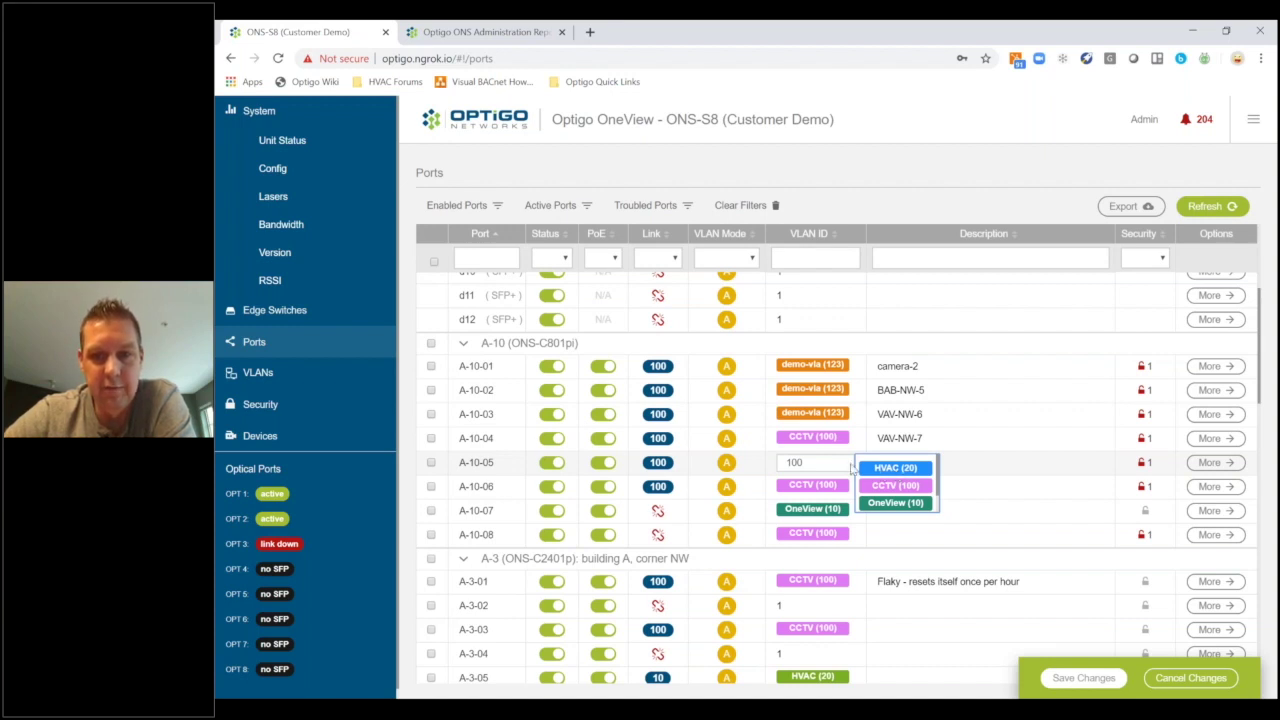
pyautogui.press('Tab')
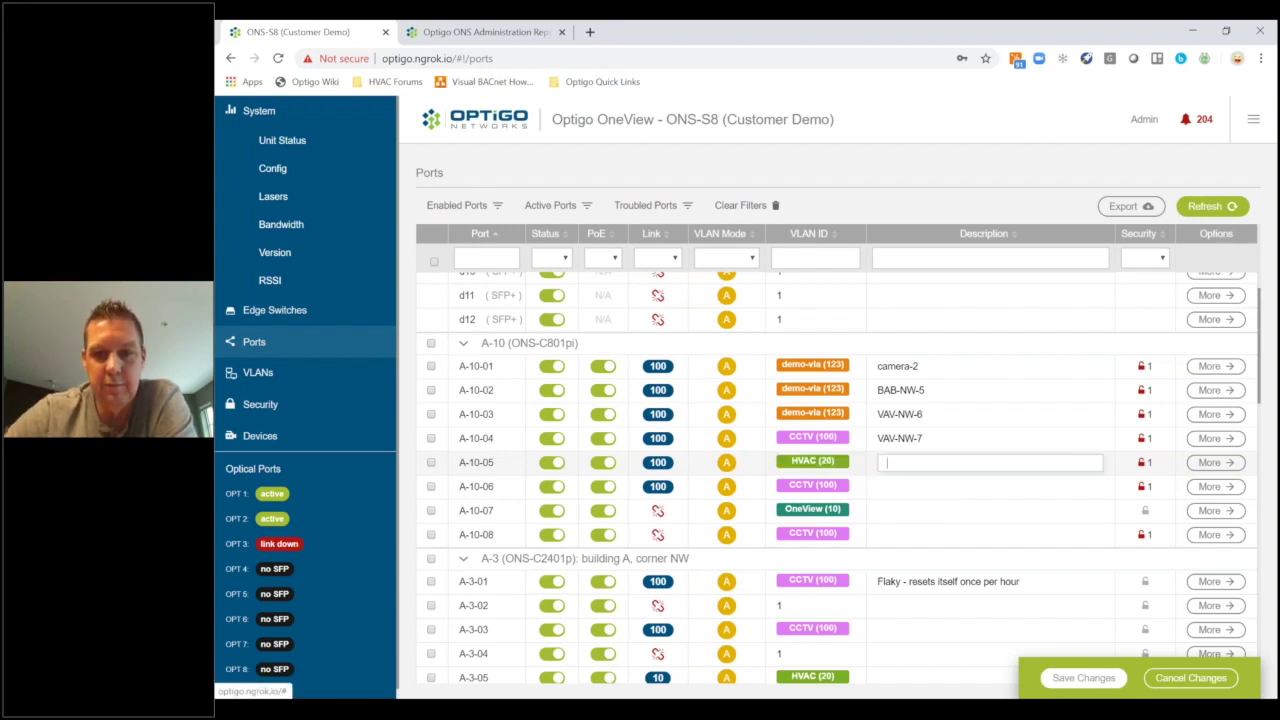
pyautogui.hotkey('shift', 'Tab')
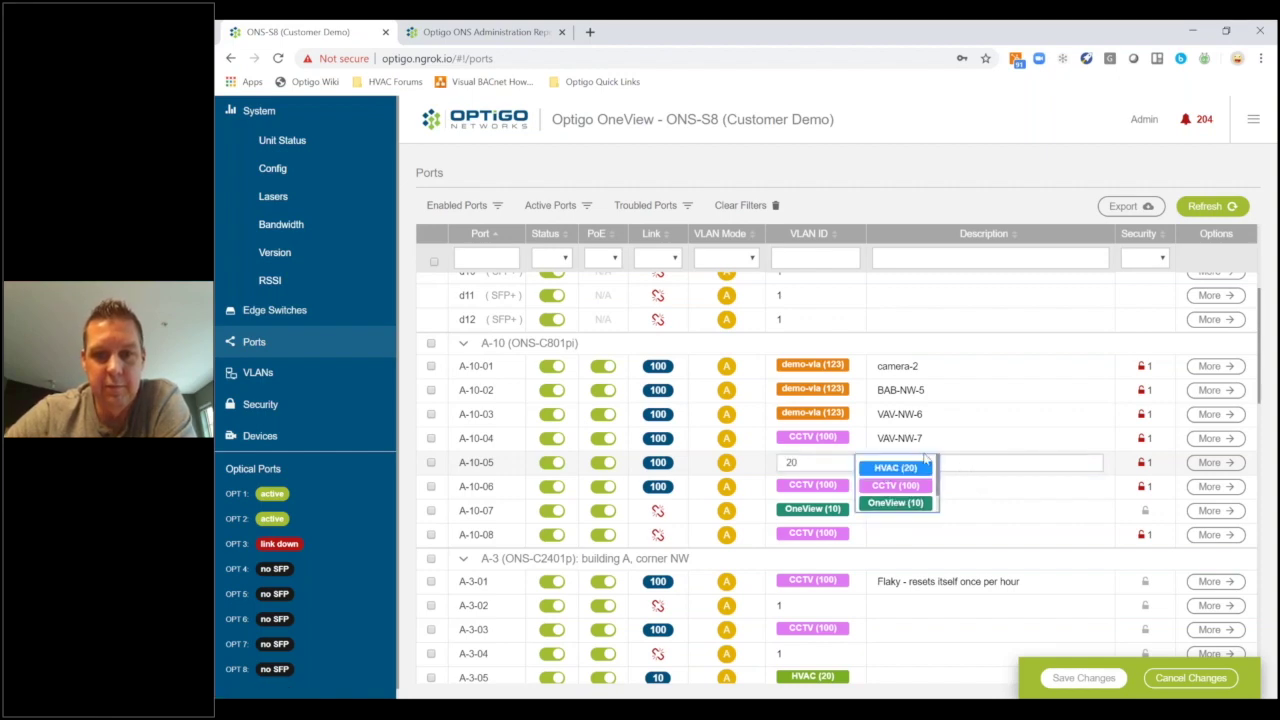
pyautogui.press('Tab')
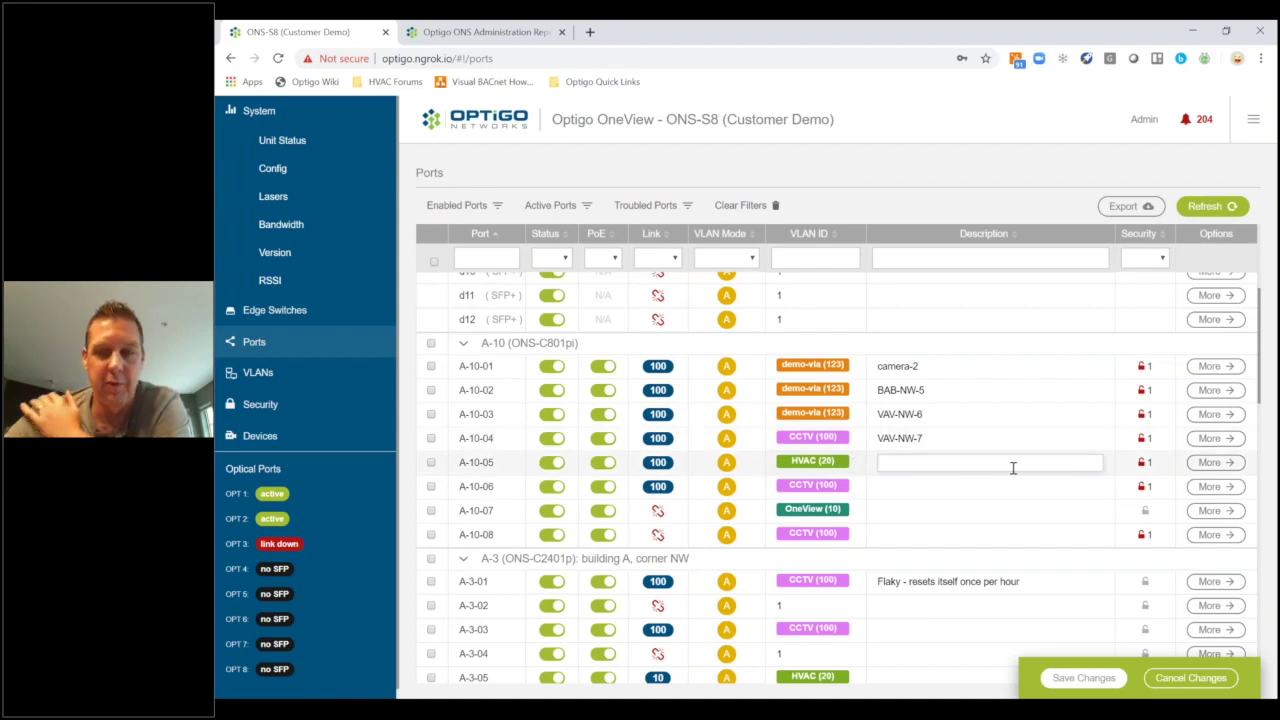
# Step: Open the detailed view of port A-10-05 and add the MAC mask AE:00:XX:XX:XX:XX to its authorized MACs
pyautogui.click(1210, 463)
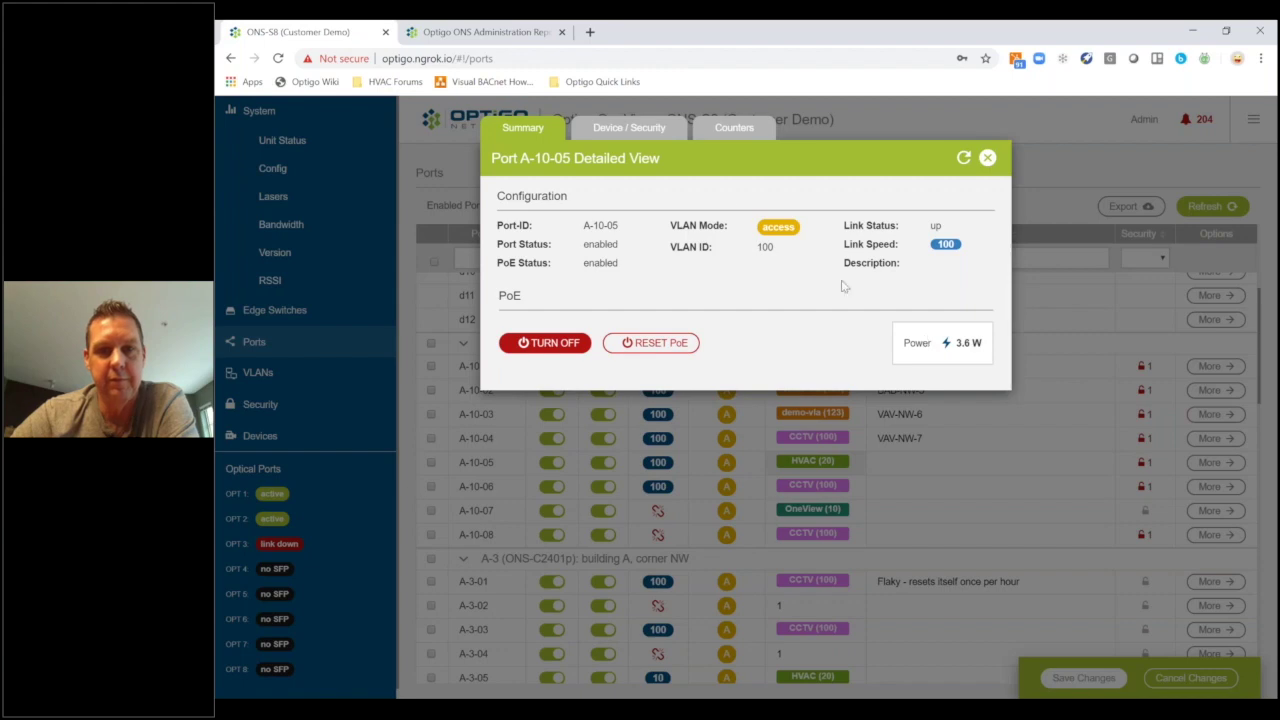
pyautogui.click(612, 131)
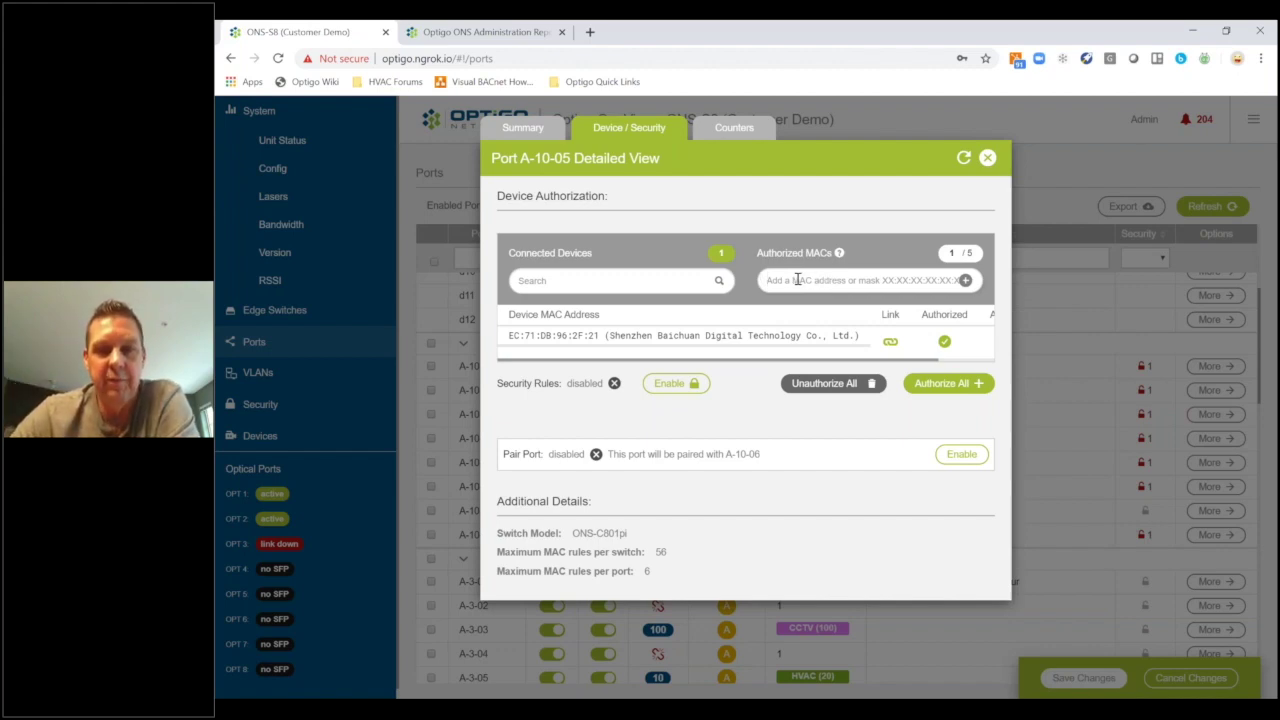
pyautogui.click(832, 280)
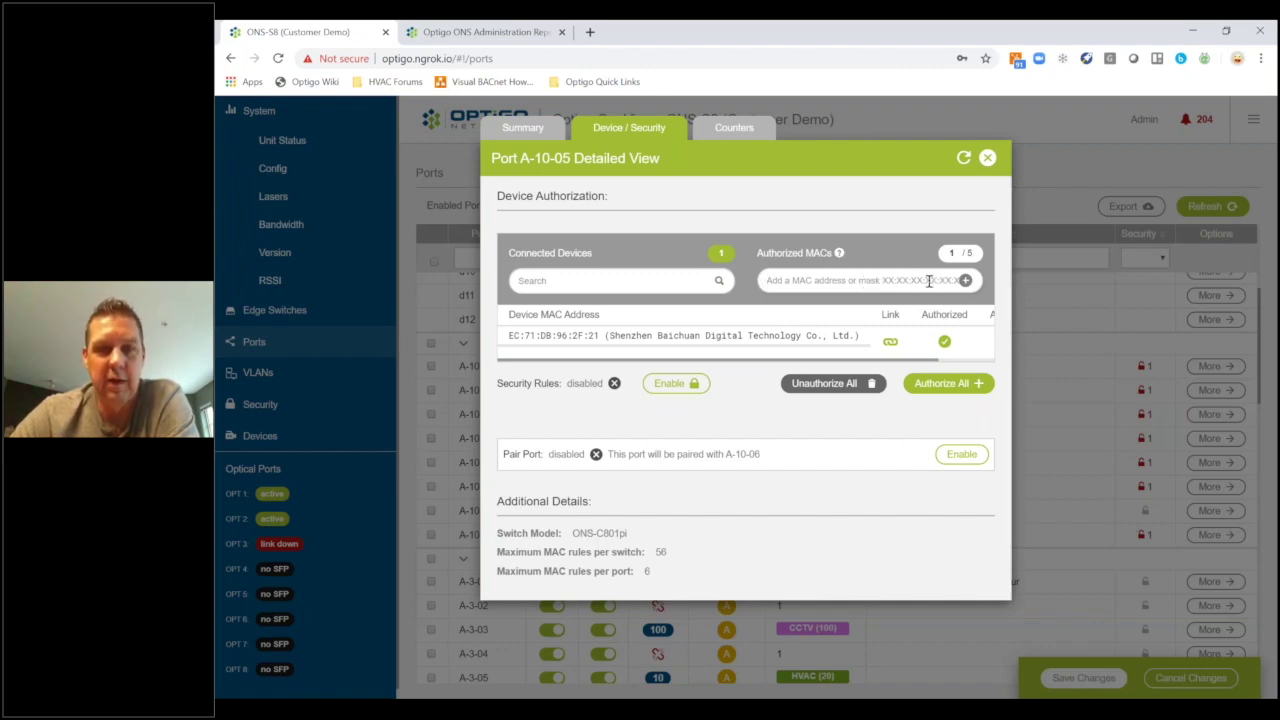
pyautogui.click(842, 280)
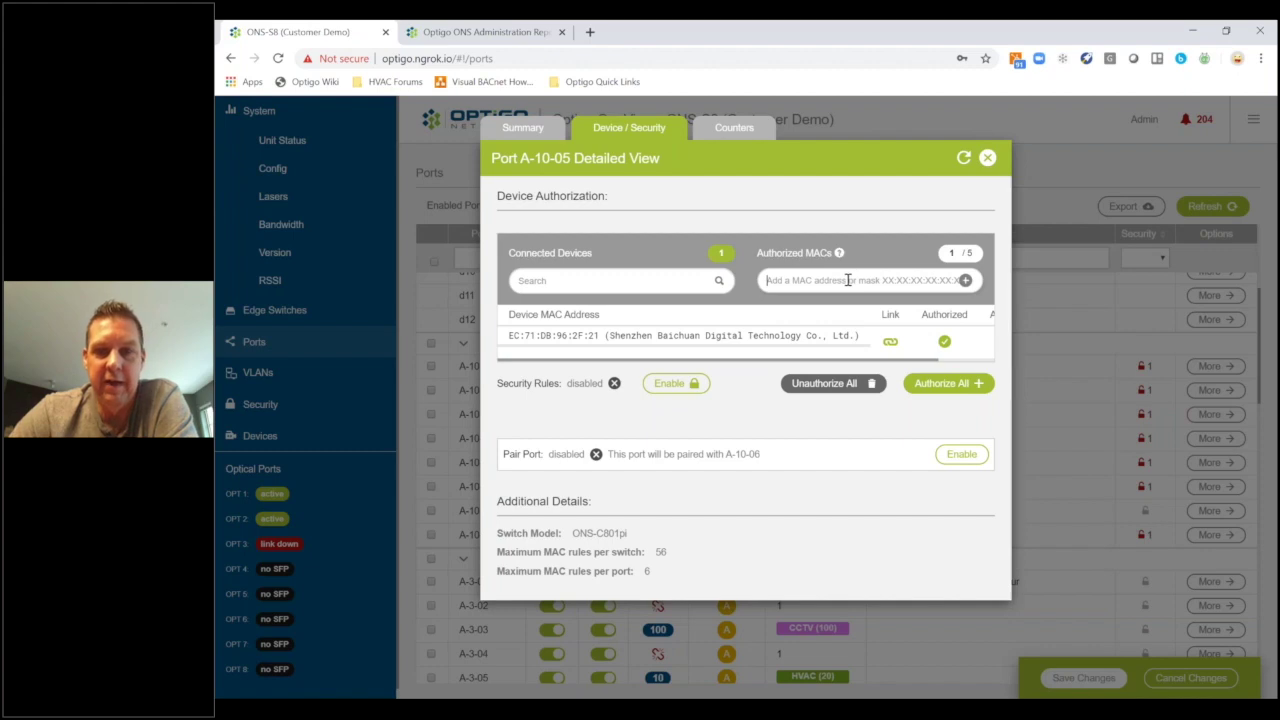
pyautogui.write('AE:00:')
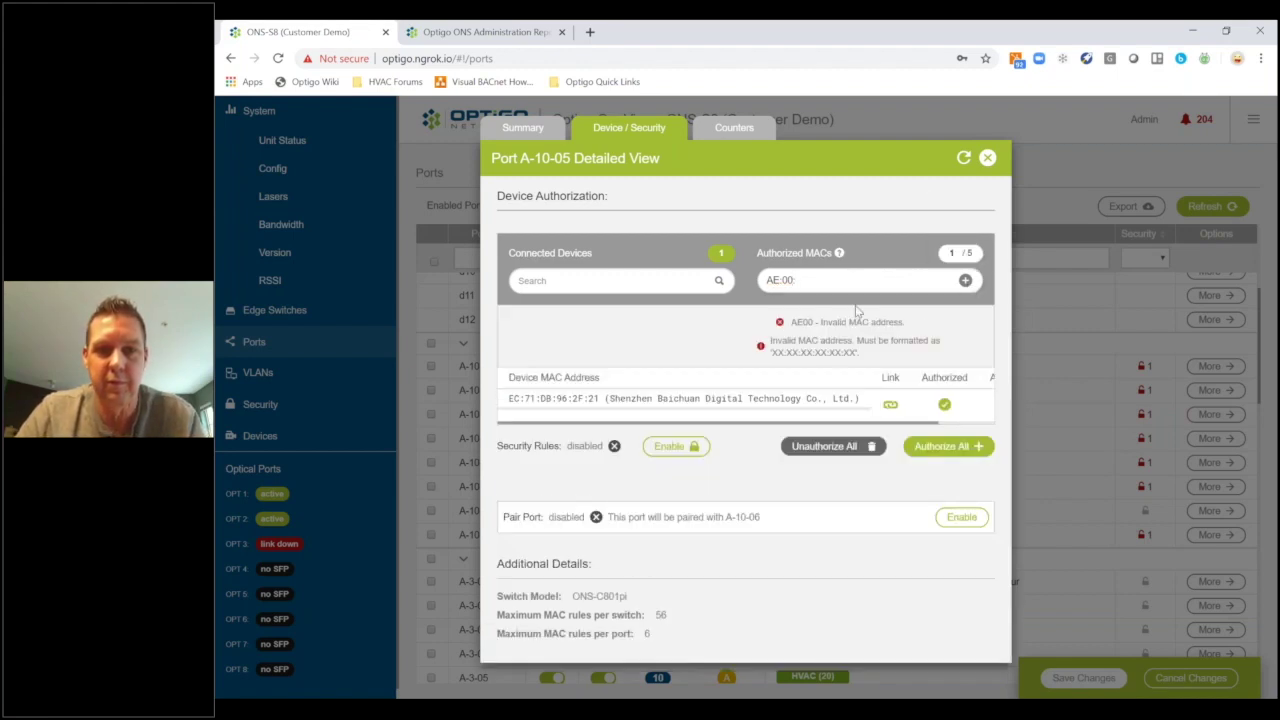
pyautogui.click(816, 272)
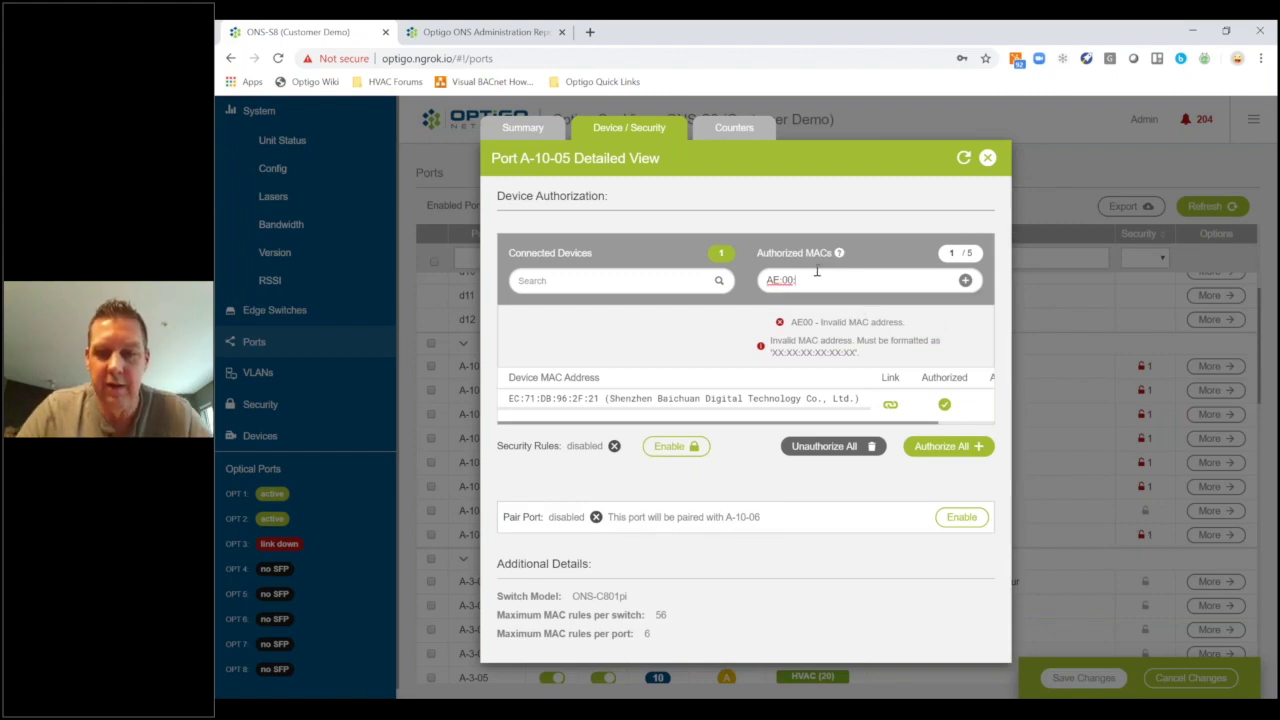
pyautogui.write(':XX:XX:XX')
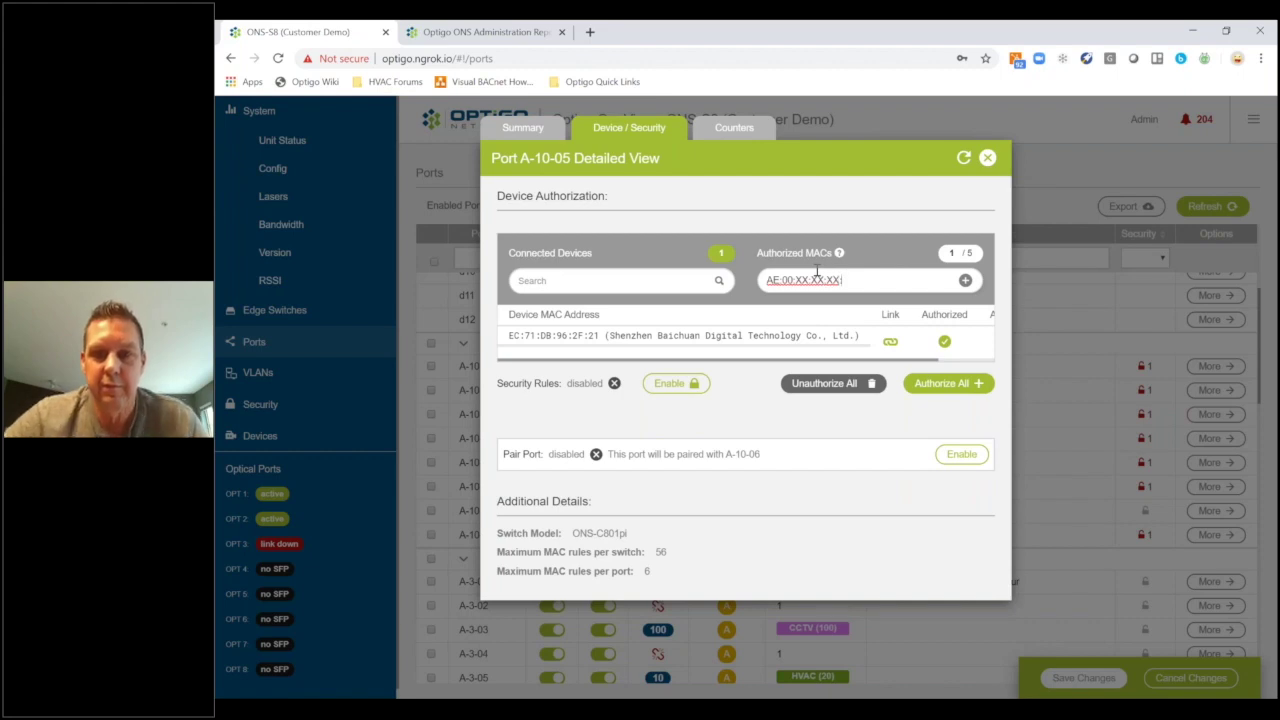
pyautogui.write(':XX')
pyautogui.press('Return')
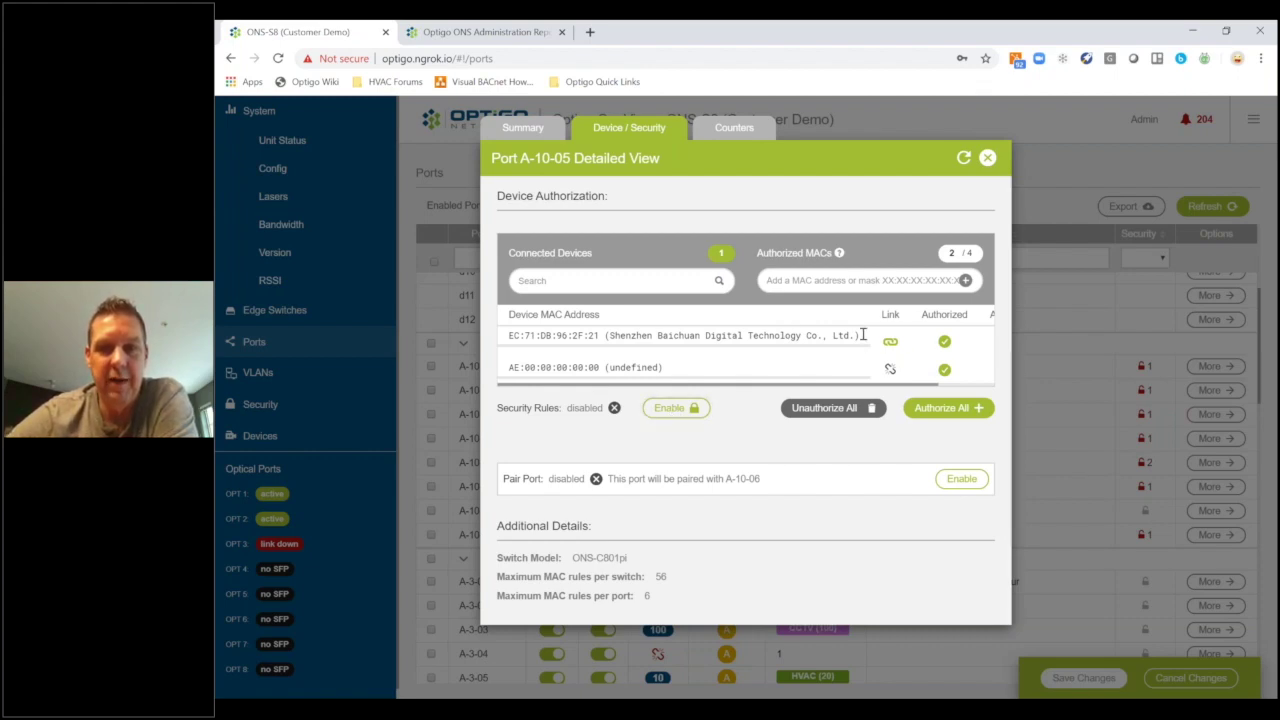
# Step: Enable the security rules of port A-10-05, review its RX and TX counters, and close the detailed view
pyautogui.click(676, 410)
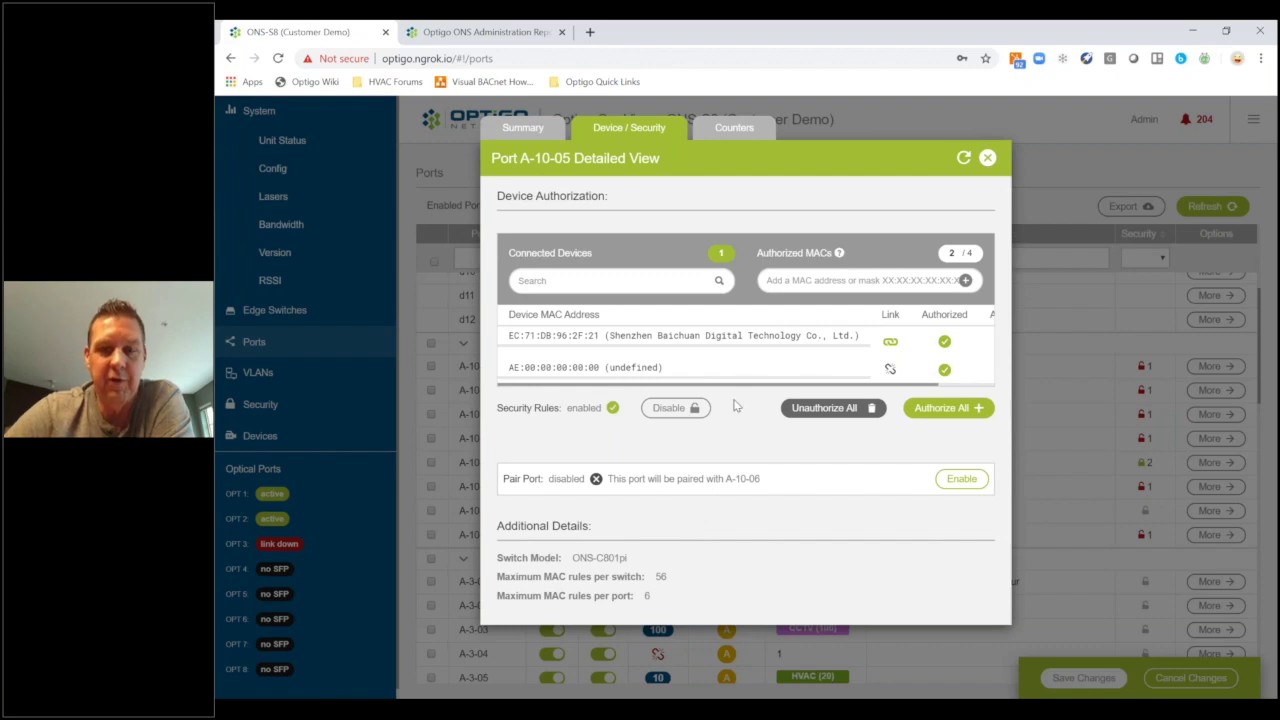
pyautogui.click(729, 140)
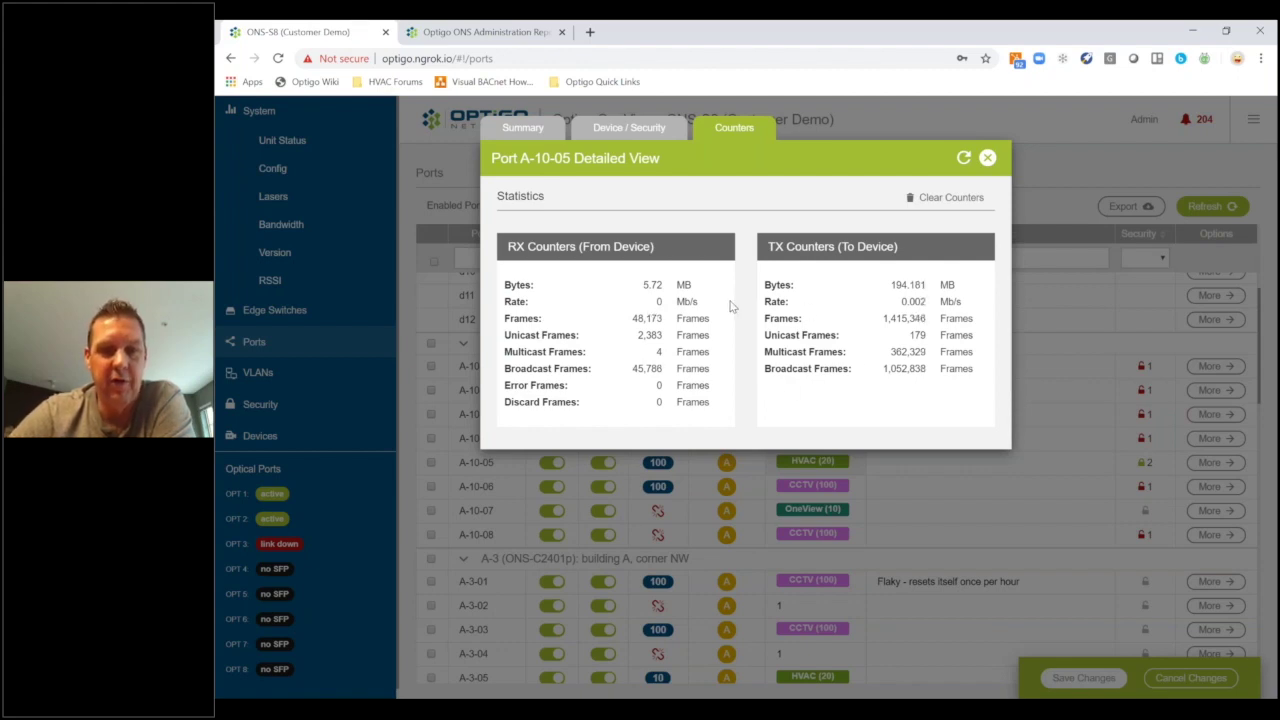
pyautogui.click(987, 159)
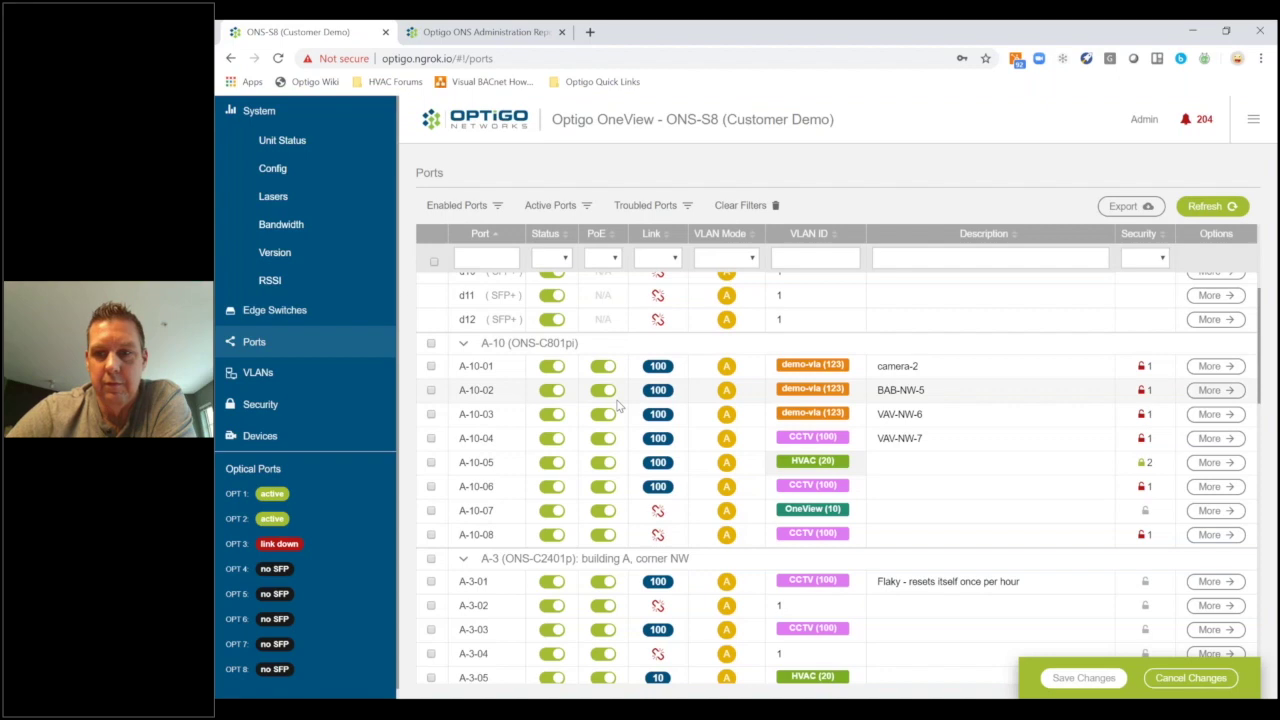
# Step: Review the ports of edge switch A-3 and check the export formats offered for the Ports list
pyautogui.scroll(-3, 618, 405)
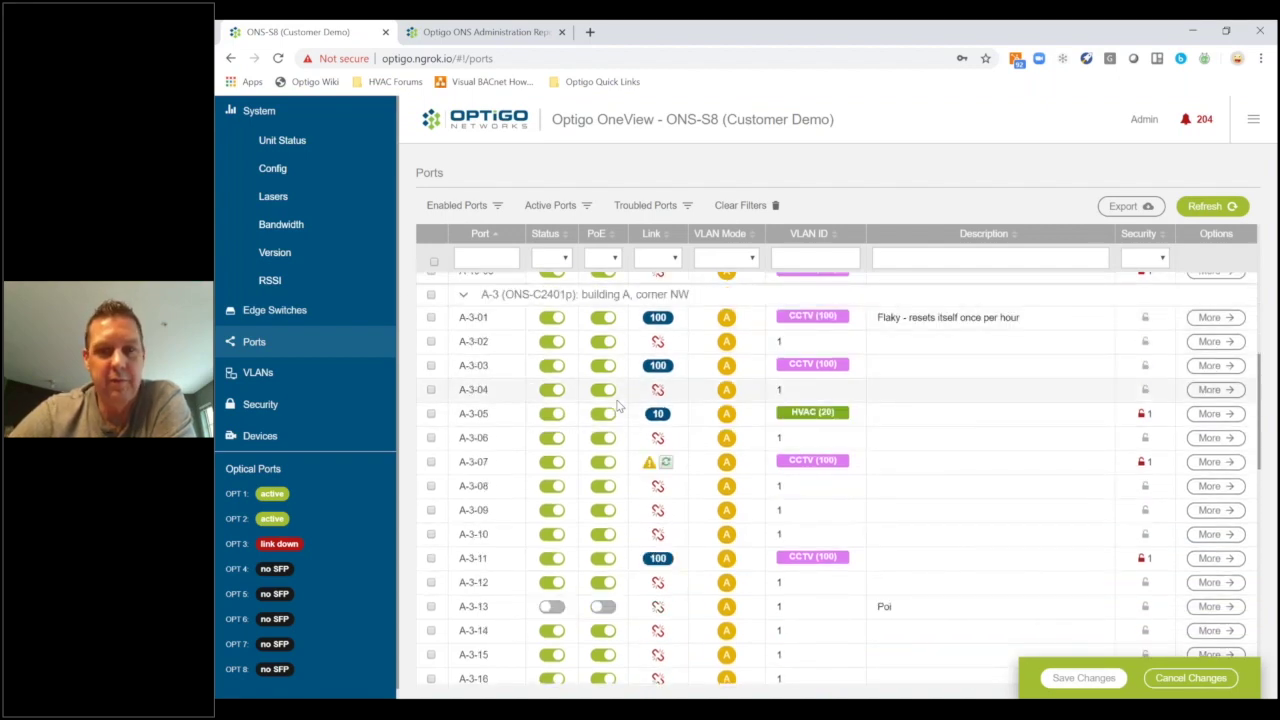
pyautogui.scroll(1, 600, 408)
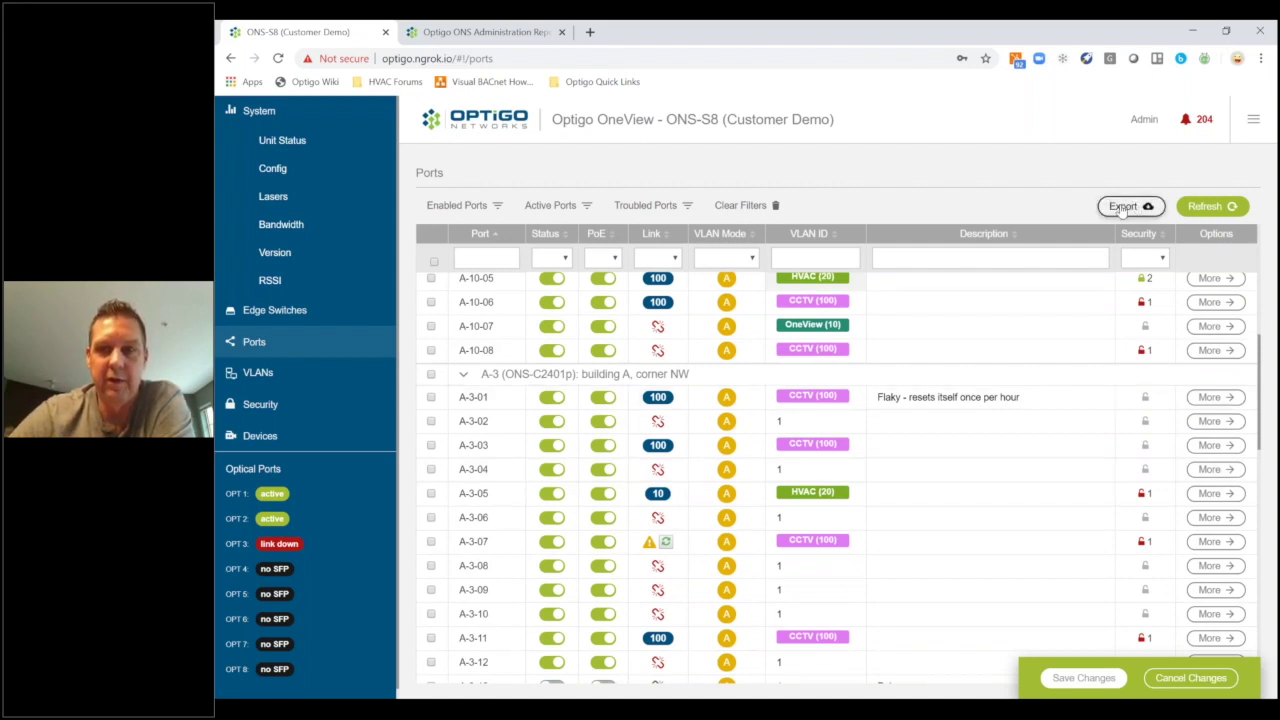
pyautogui.click(1121, 208)
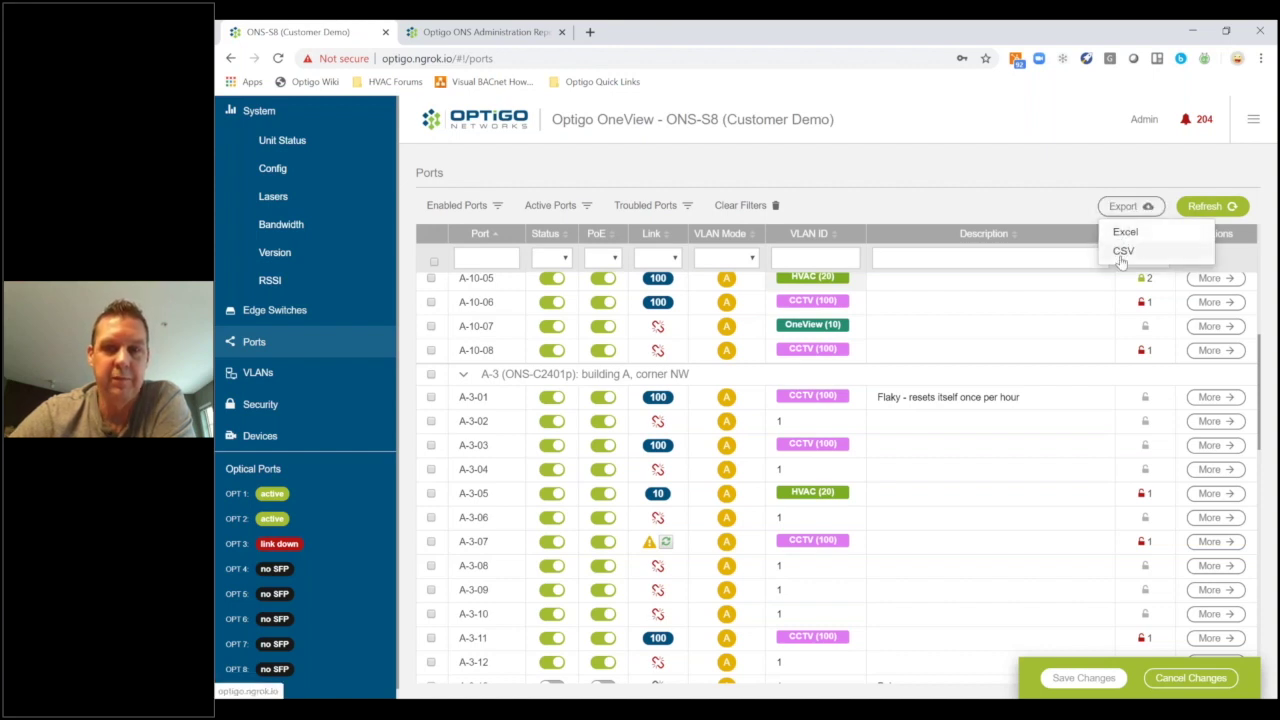
pyautogui.click(981, 205)
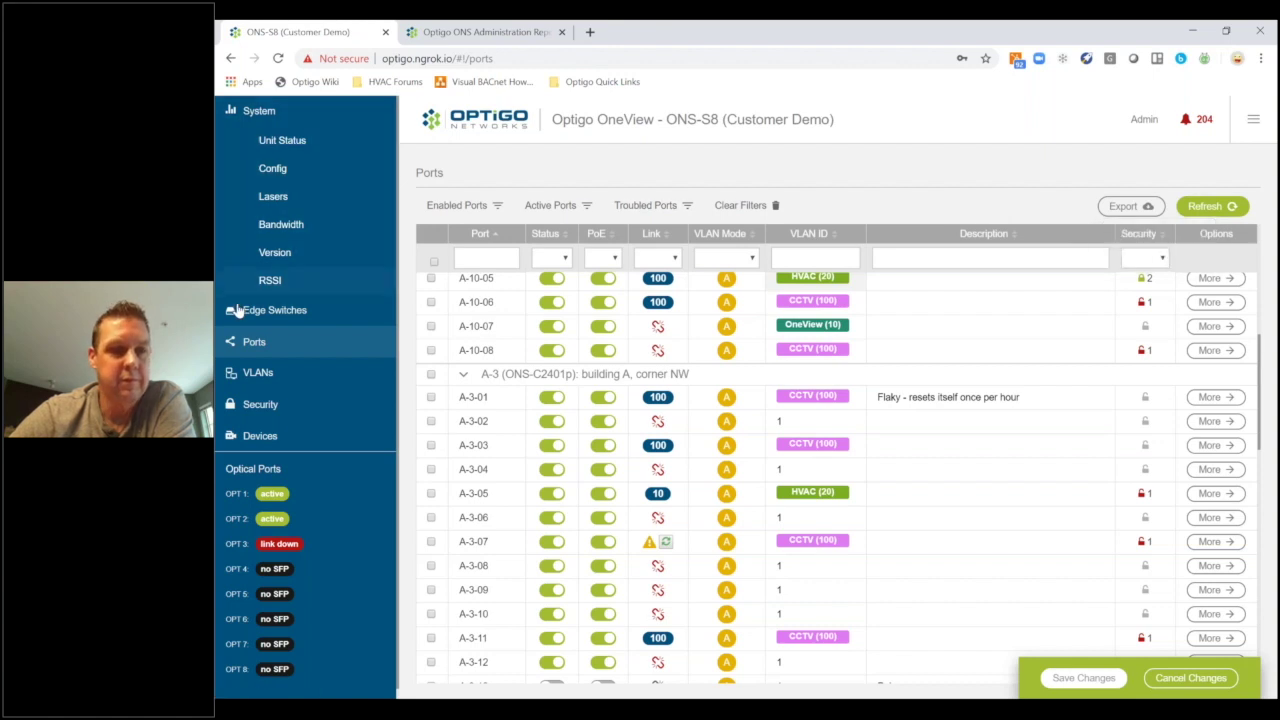
# Step: Start adding a new VLAN on the VLANs page with the color #31d563 and the VLAN ID 250
pyautogui.click(257, 374)
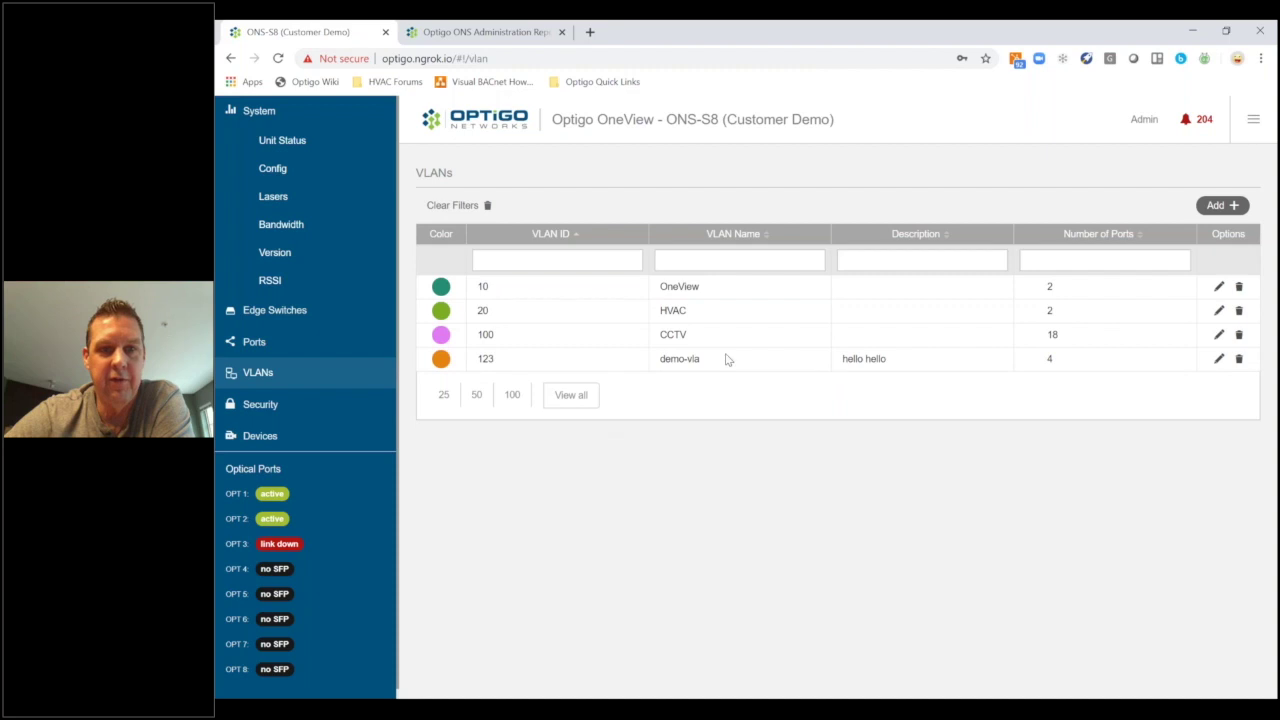
pyautogui.click(1222, 207)
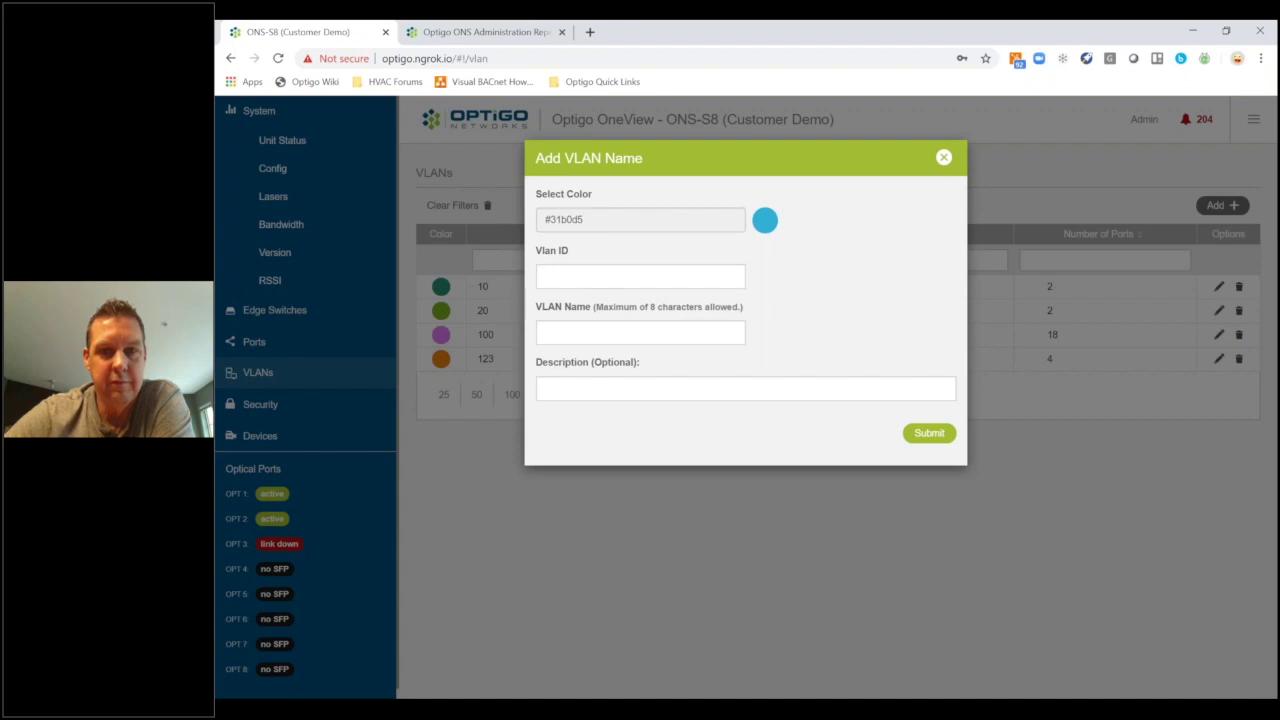
pyautogui.click(580, 222)
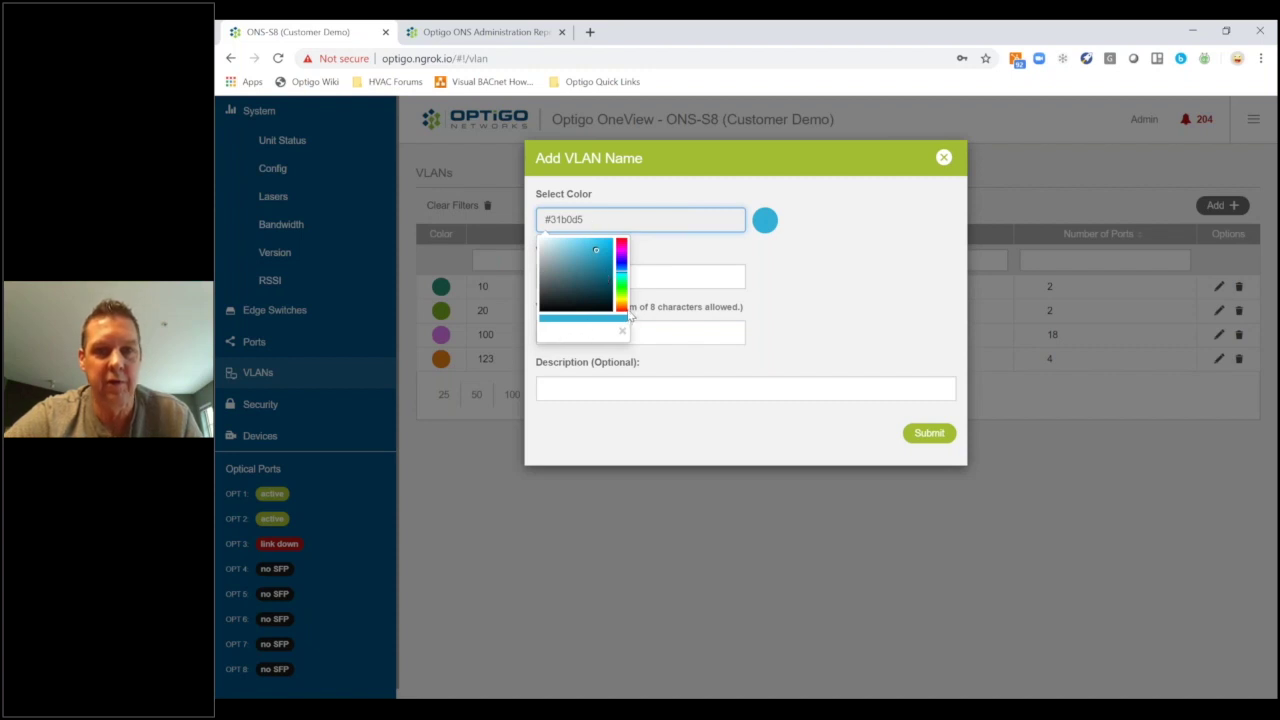
pyautogui.moveTo(620, 282); pyautogui.dragTo(620, 287)
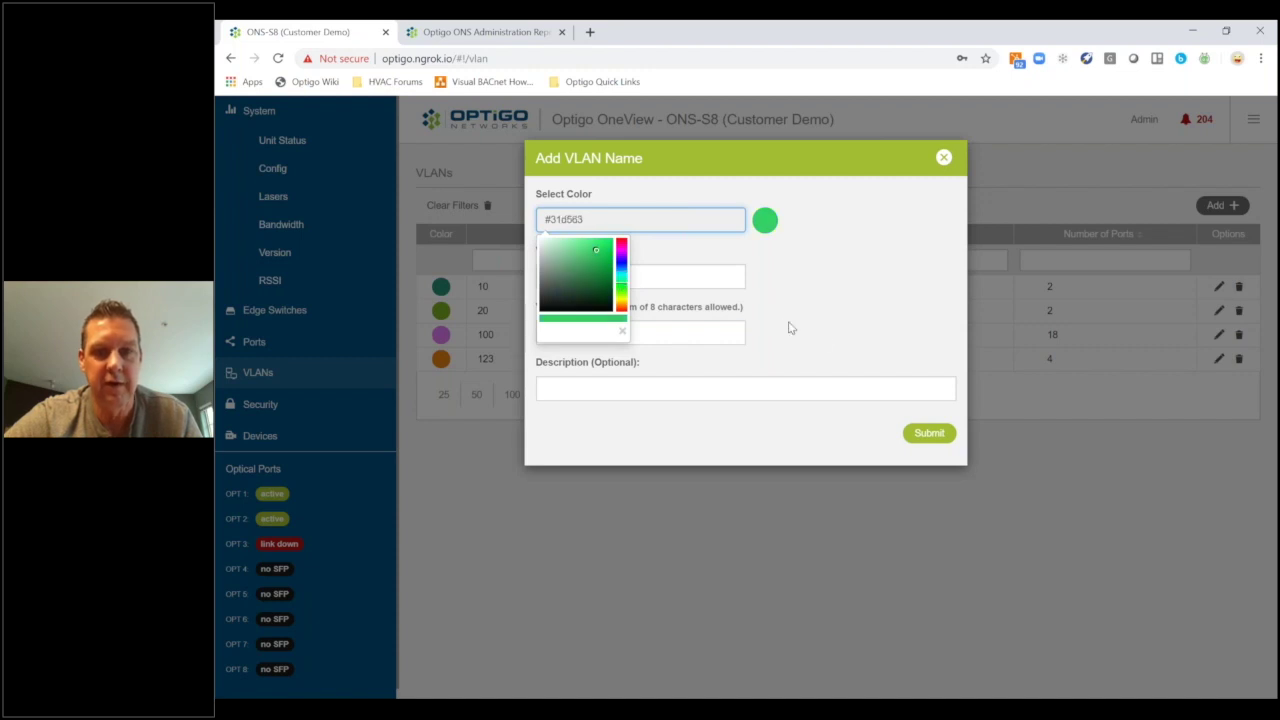
pyautogui.click(700, 278)
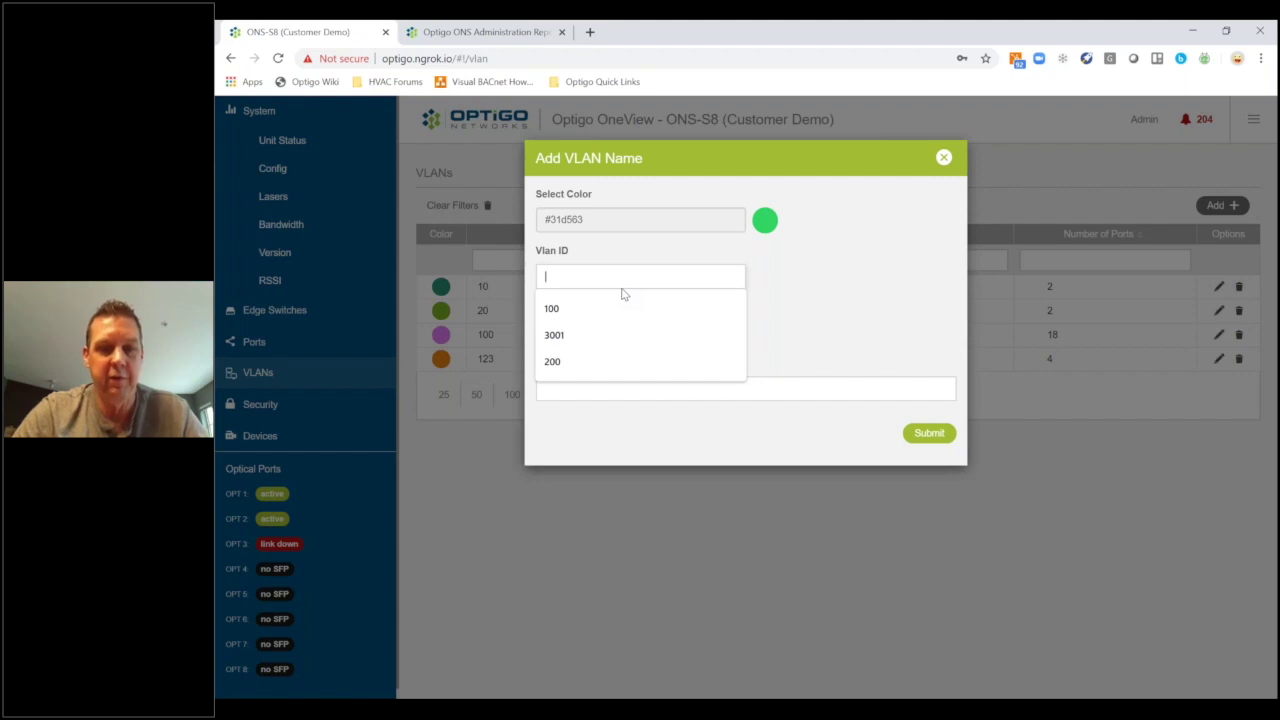
pyautogui.write('250')
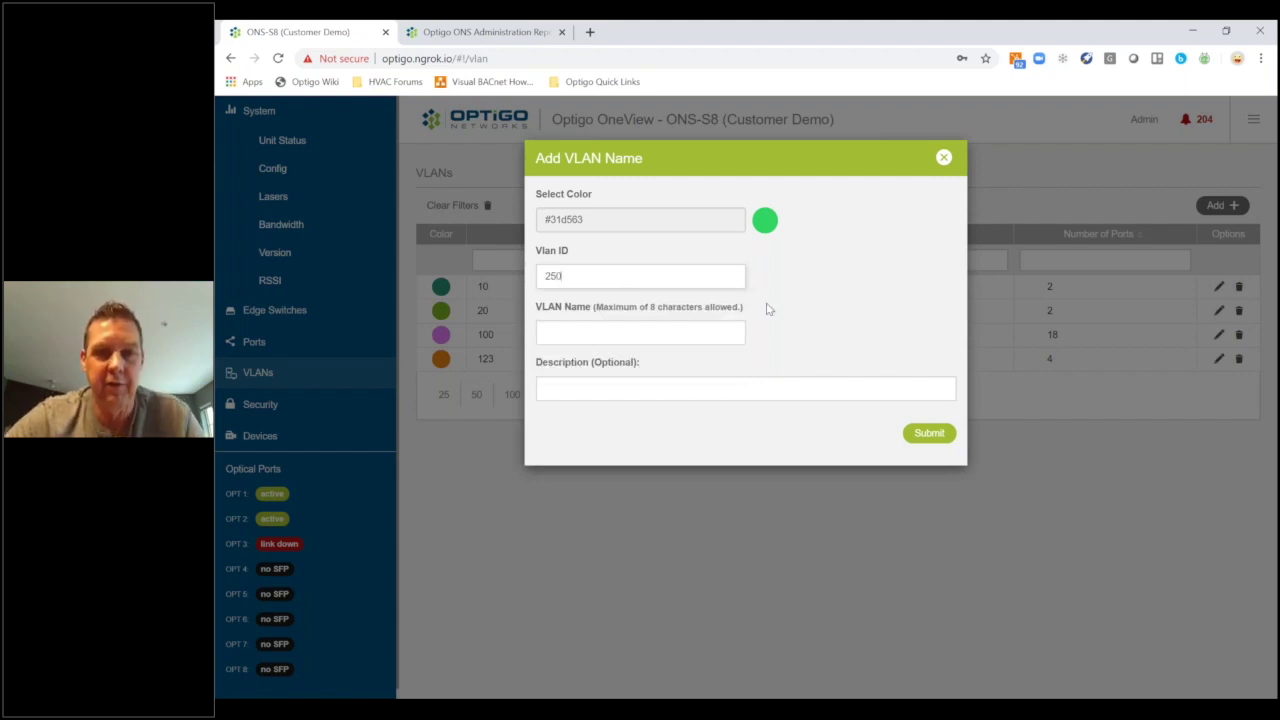
# Step: Name the new VLAN BMS Ntwk
pyautogui.click(704, 330)
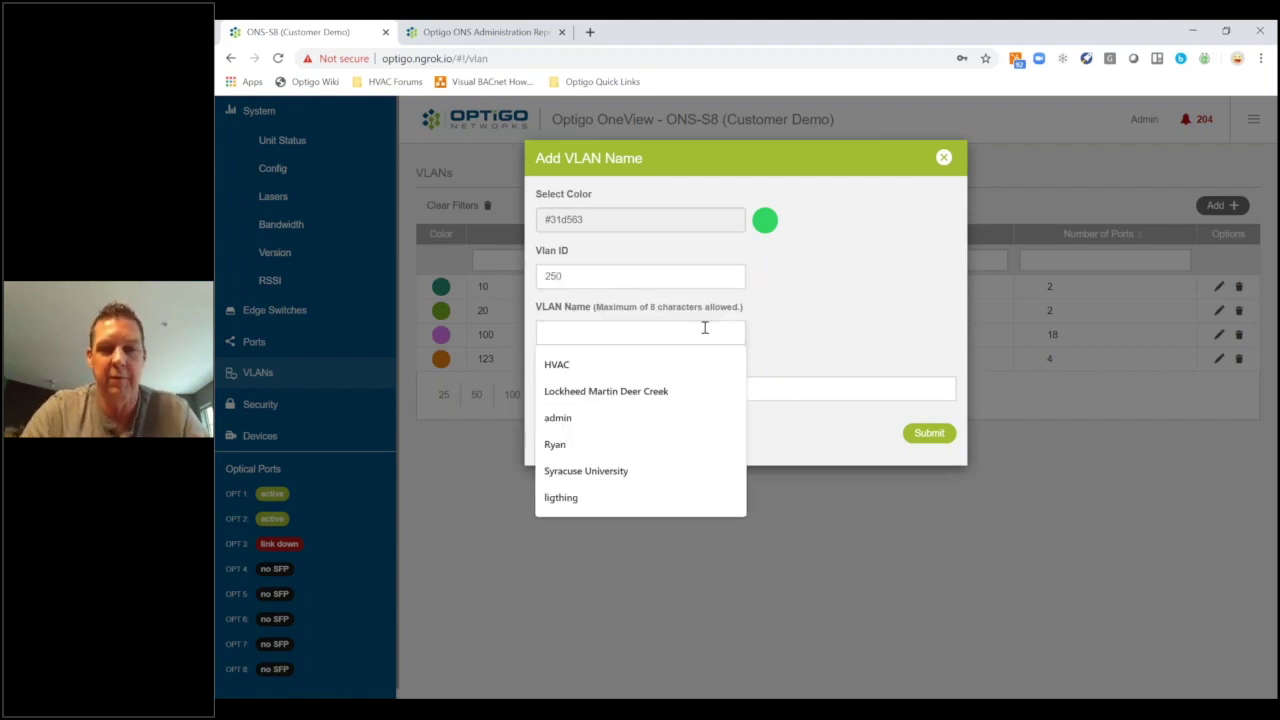
pyautogui.write("Ryan's")
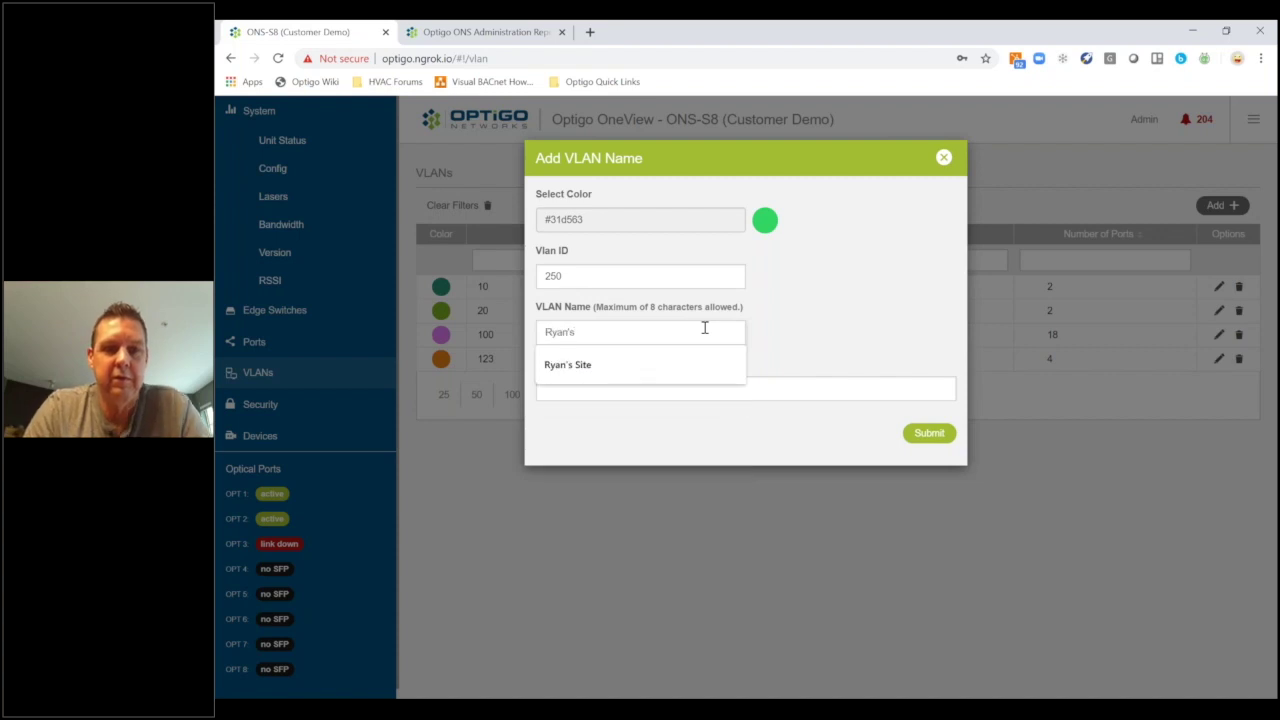
pyautogui.hotkey('ctrl', 'a')
pyautogui.press('BackSpace')
pyautogui.write('O')
pyautogui.press('BackSpace')
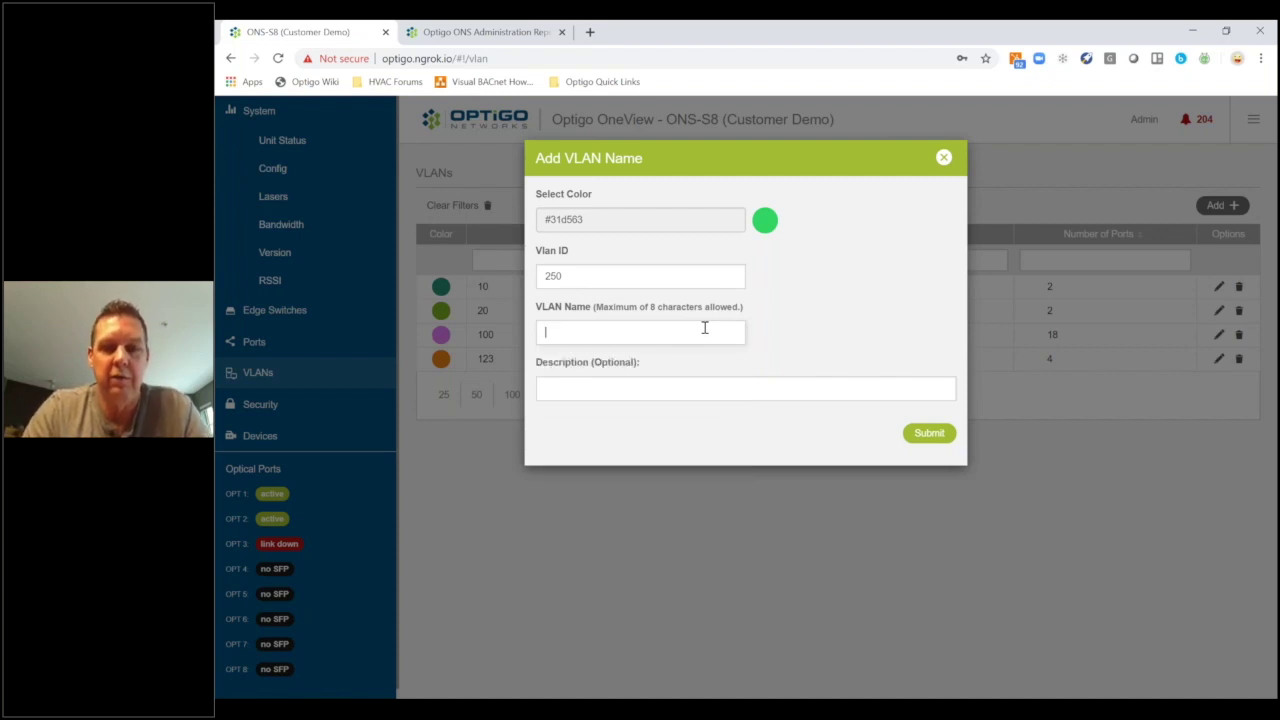
pyautogui.write('BMS Netw')
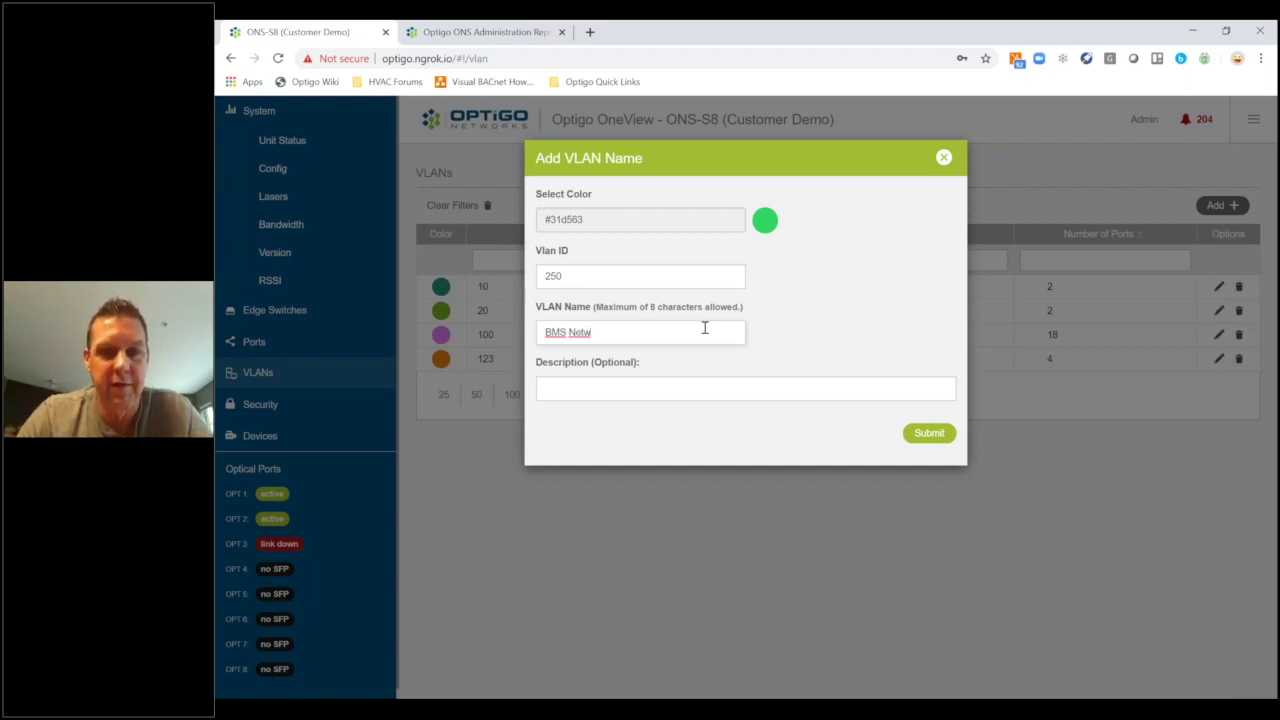
pyautogui.press('BackSpace')
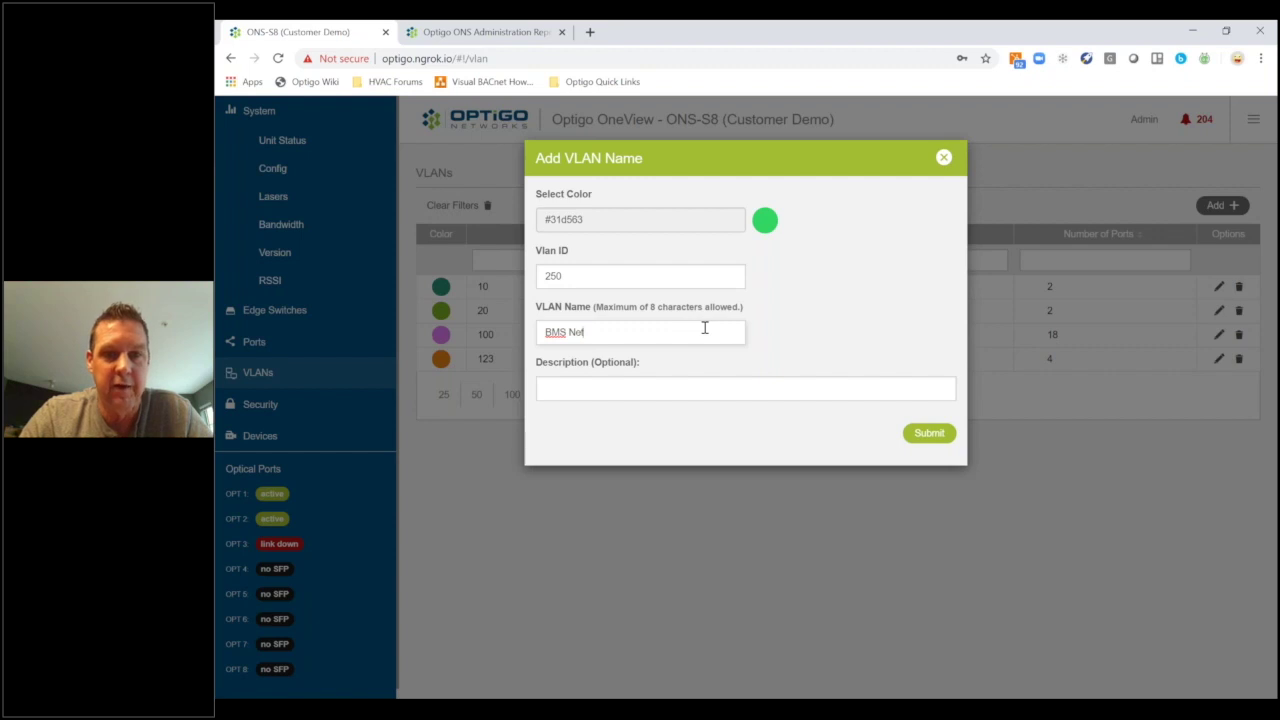
pyautogui.write('twk')
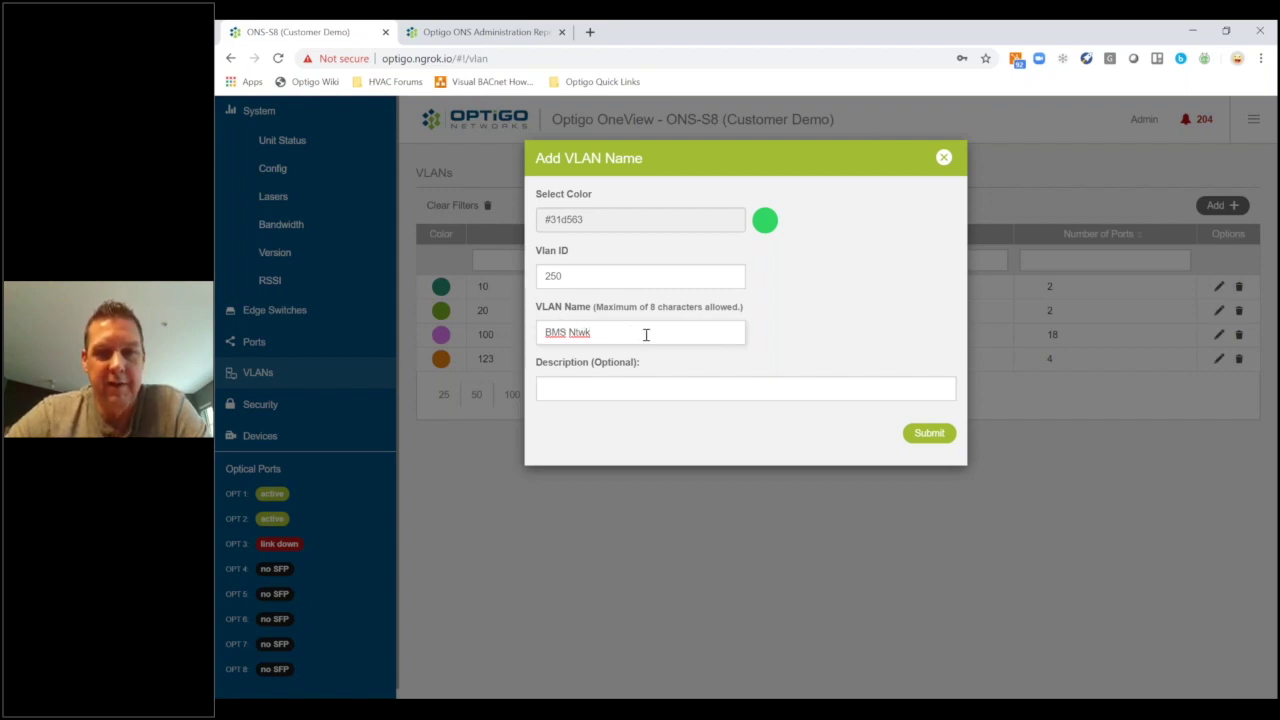
# Step: Give the new VLAN the description BMS VLAN for Technicians, submit it, and close the VLAN form
pyautogui.click(617, 392)
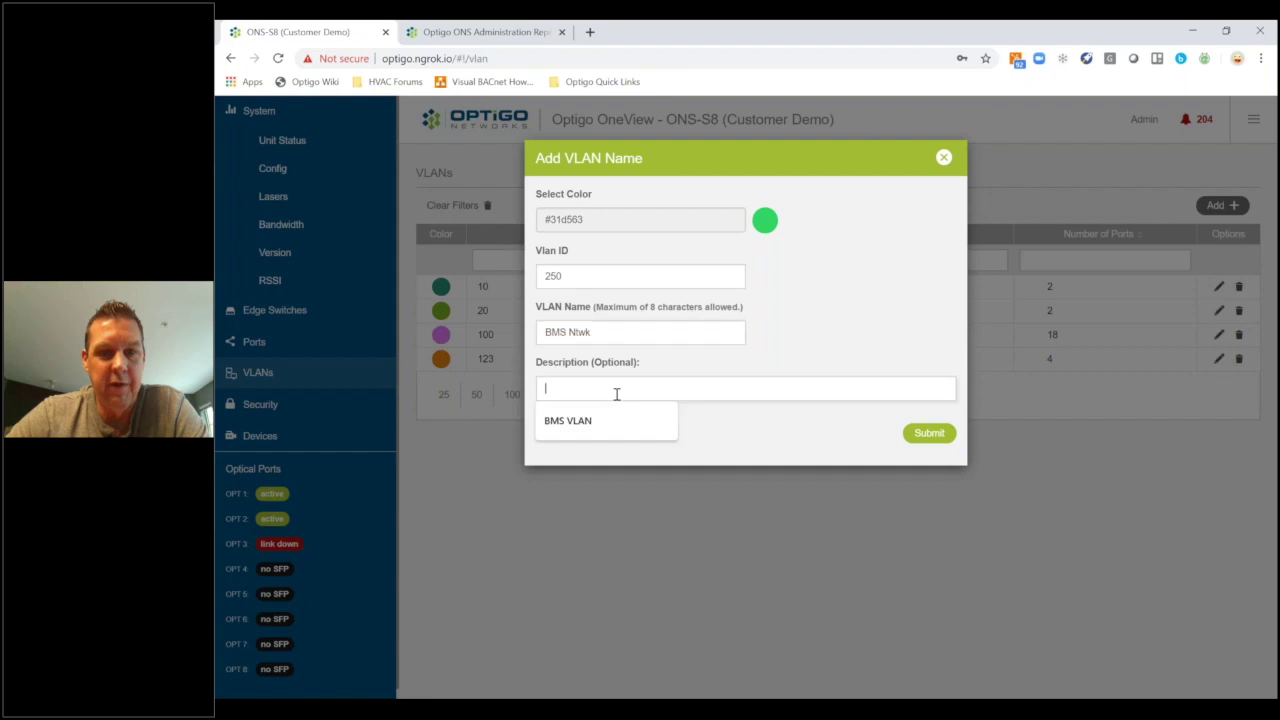
pyautogui.write('BMS VLAN for Fs')
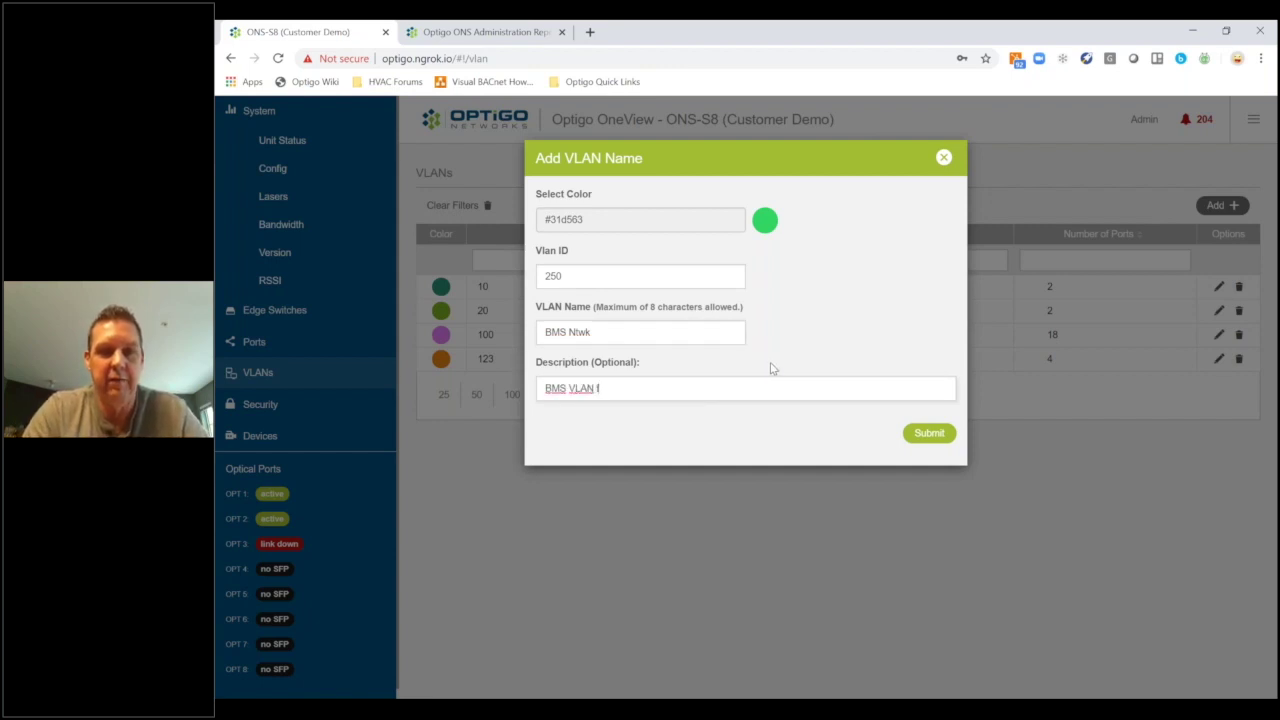
pyautogui.press('BackSpace')
pyautogui.press('BackSpace')
pyautogui.write('Tec')
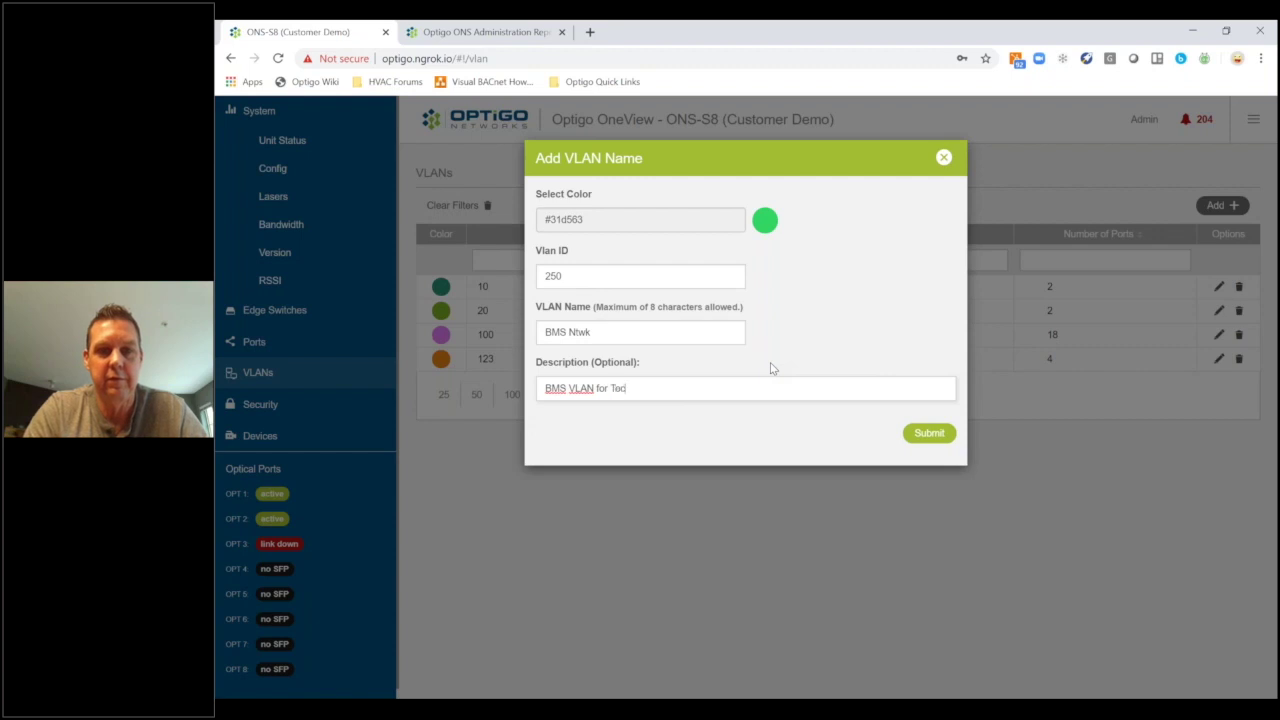
pyautogui.write('hnicians')
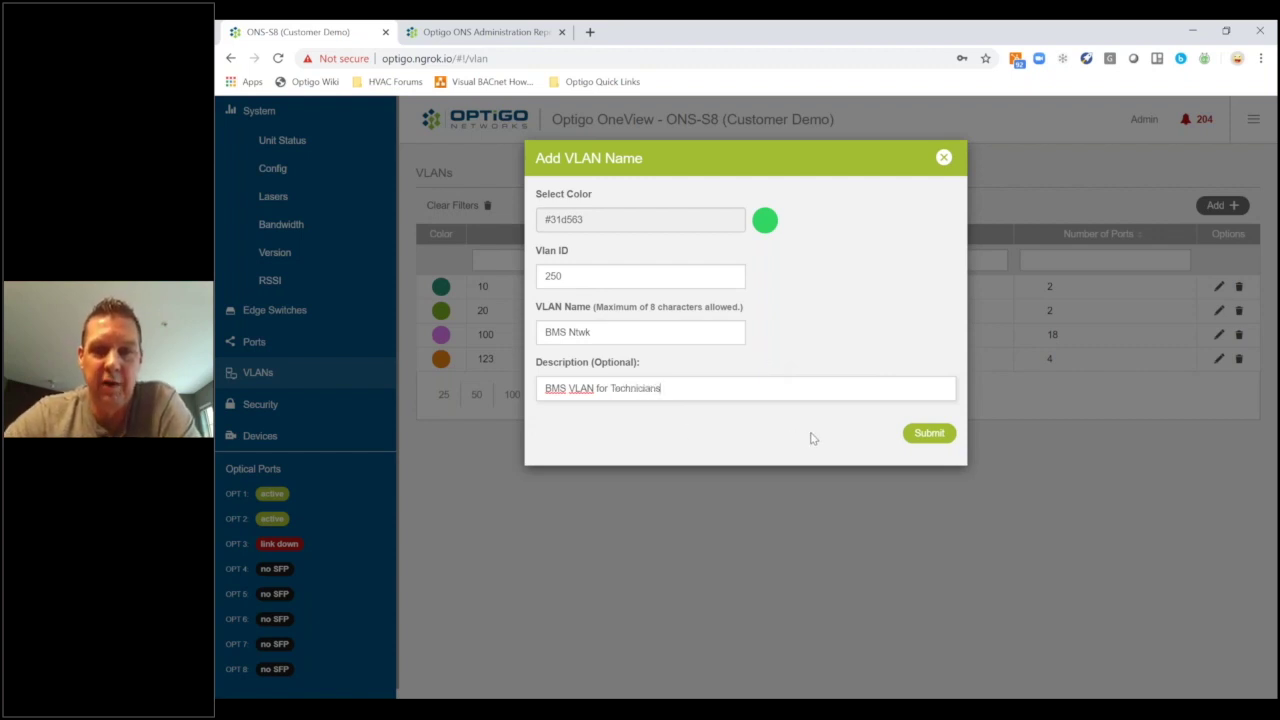
pyautogui.click(918, 436)
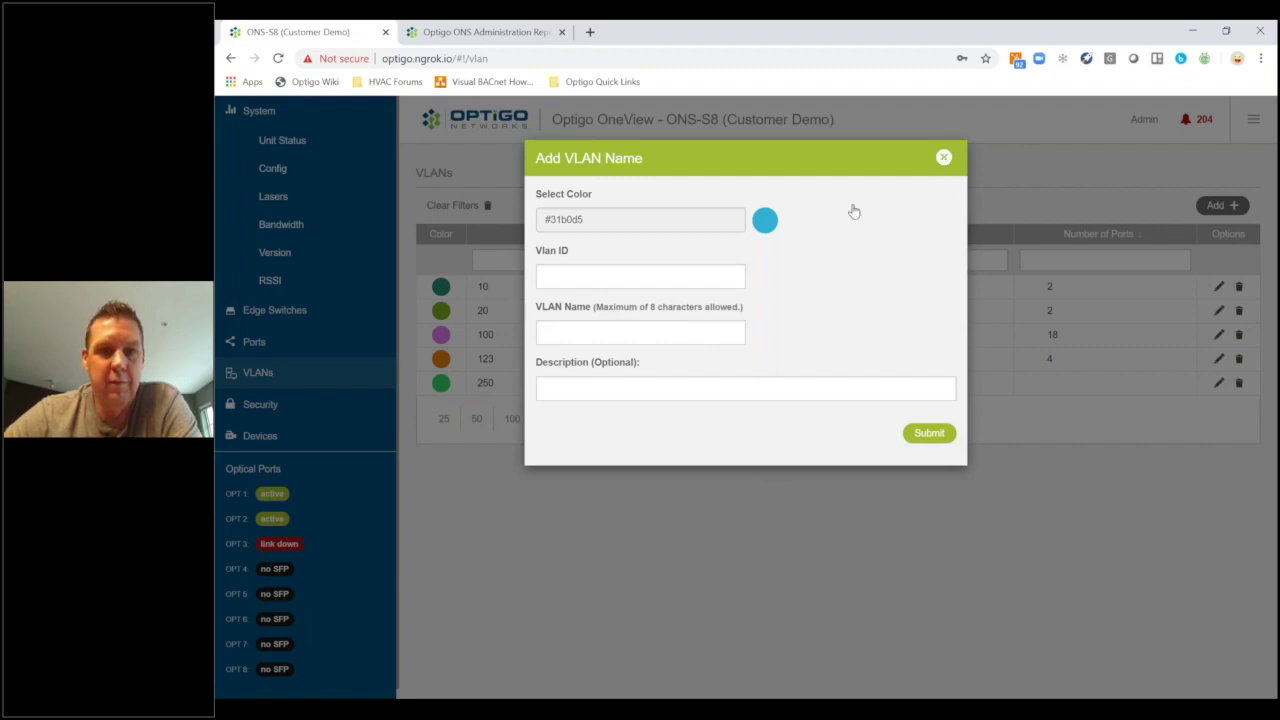
pyautogui.click(505, 367)
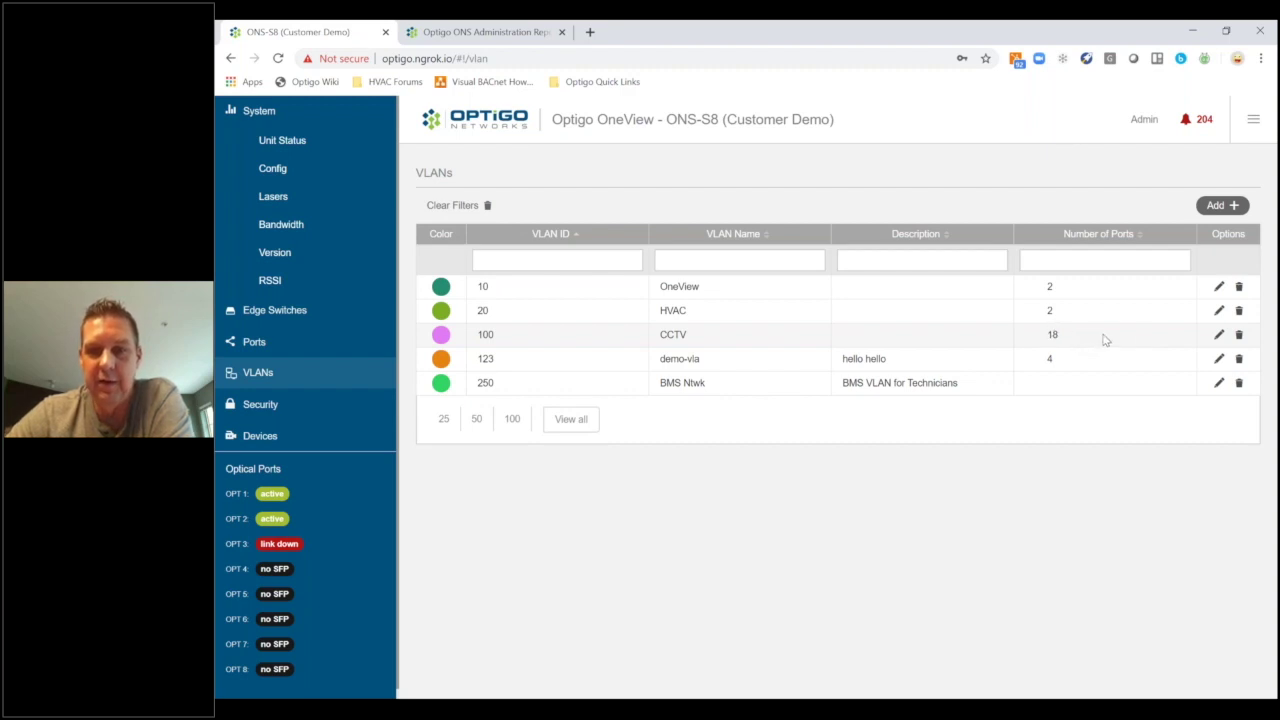
# Step: Open the CCTV VLAN entry for editing and cancel the changes
pyautogui.click(1219, 336)
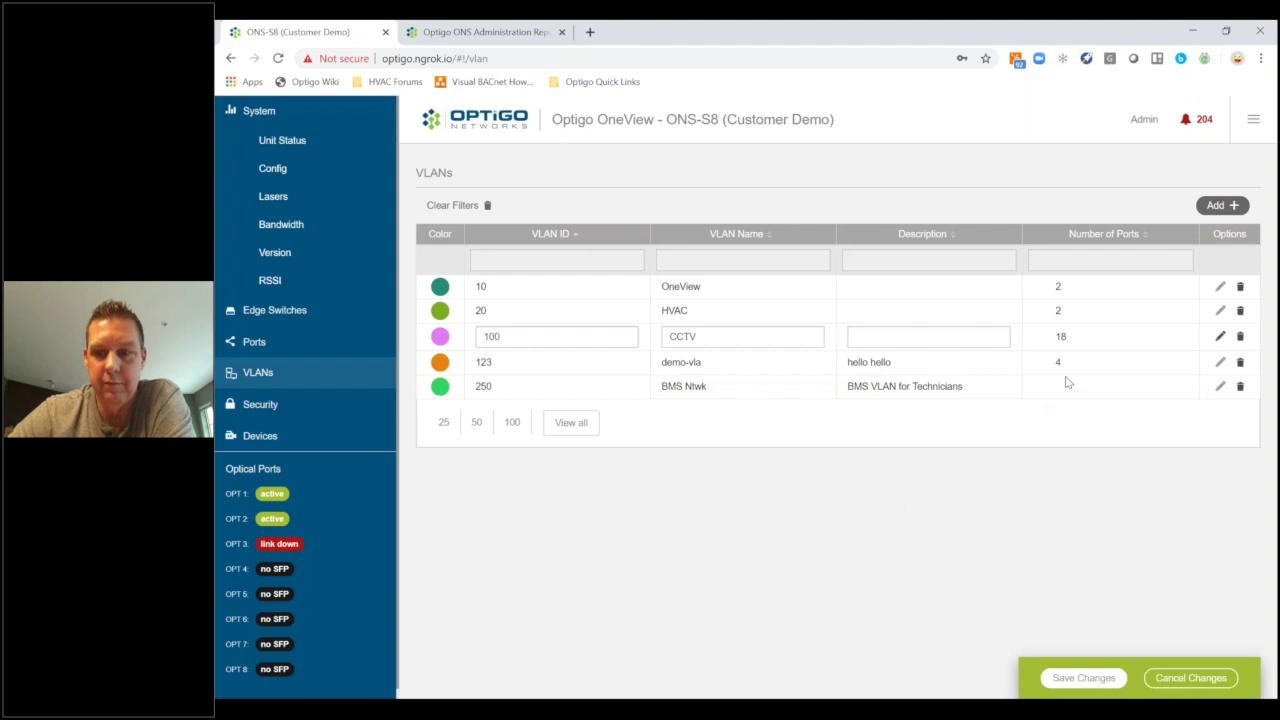
pyautogui.click(1182, 680)
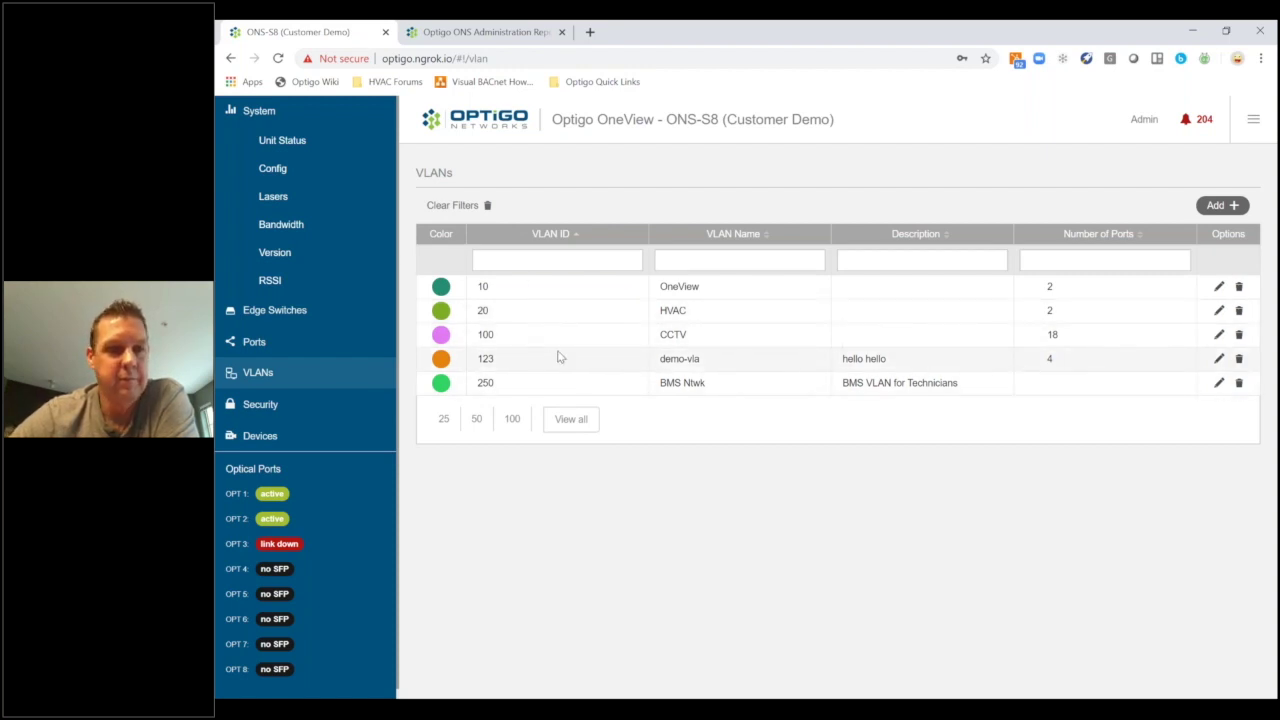
# Step: Include multi-device ports in the OneClick Secure options on the Security page and lock the system
pyautogui.click(258, 407)
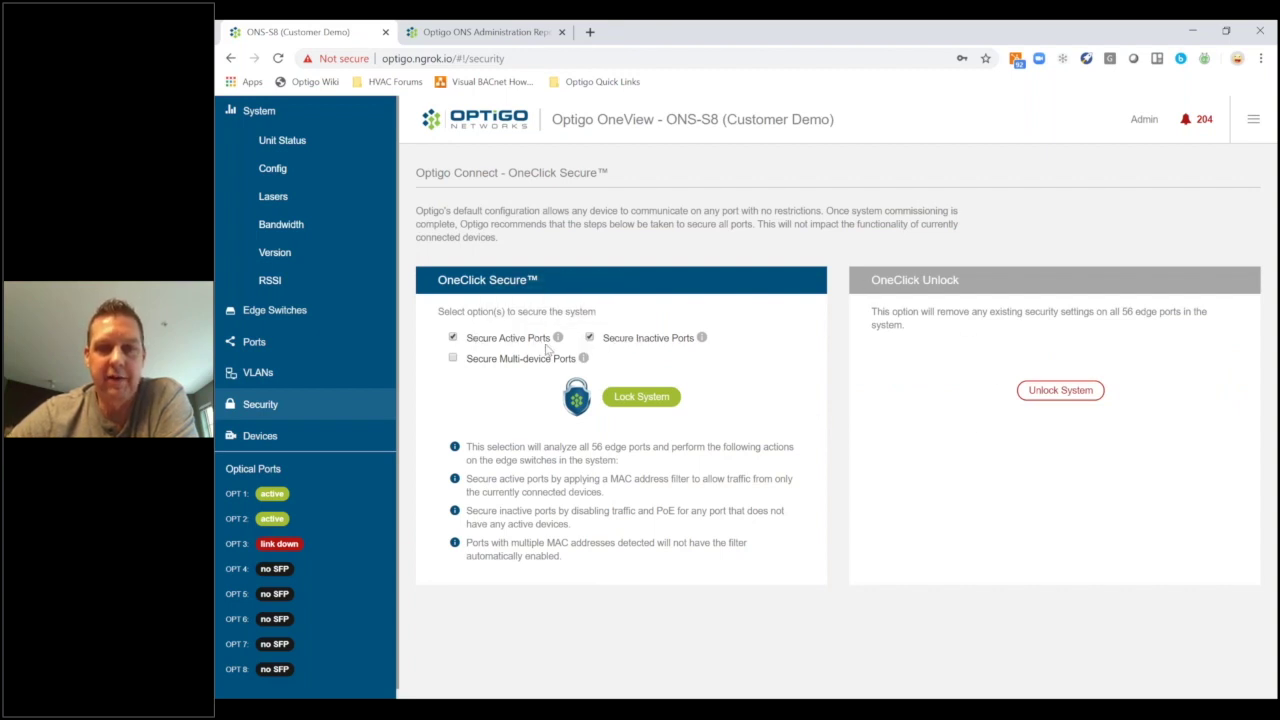
pyautogui.click(453, 359)
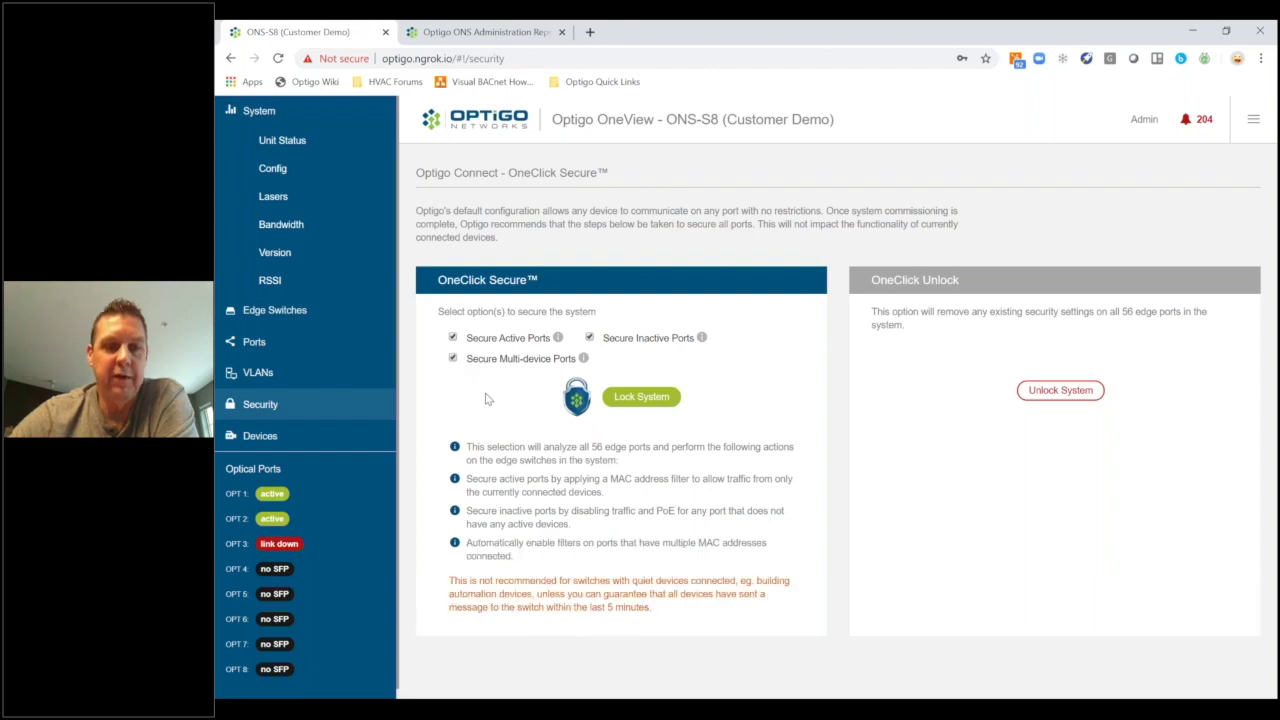
pyautogui.click(660, 404)
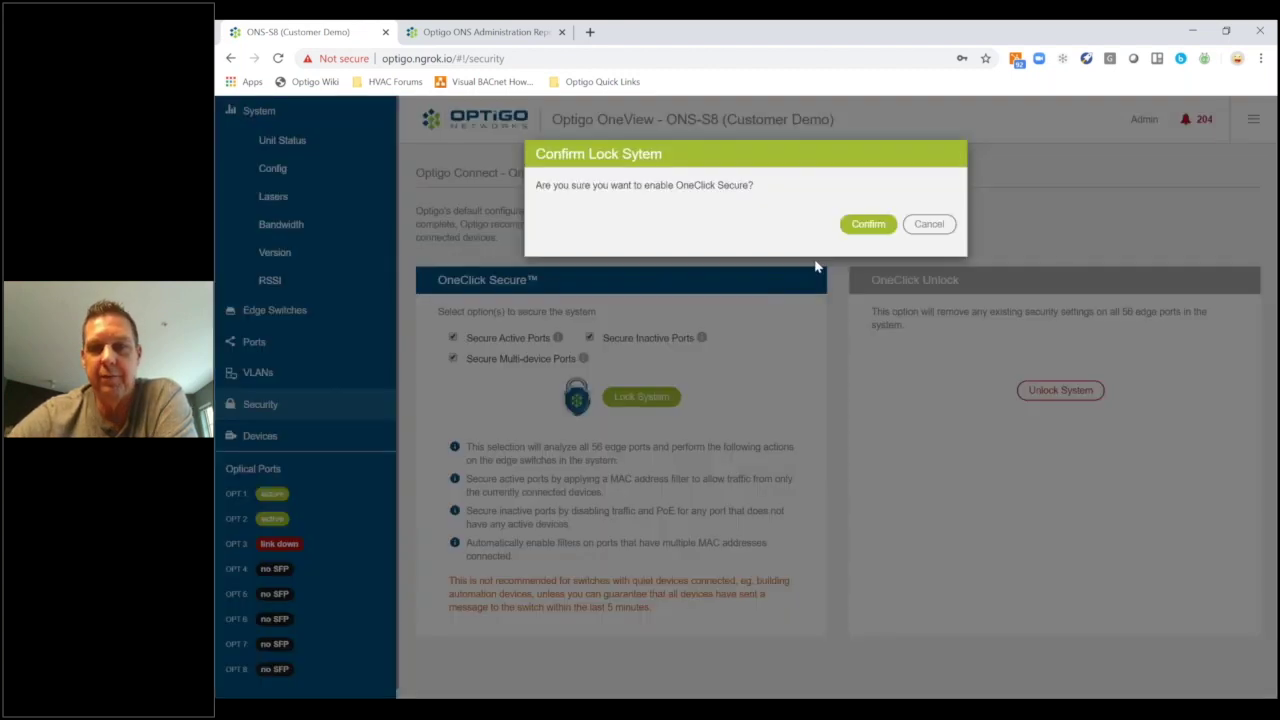
pyautogui.click(868, 225)
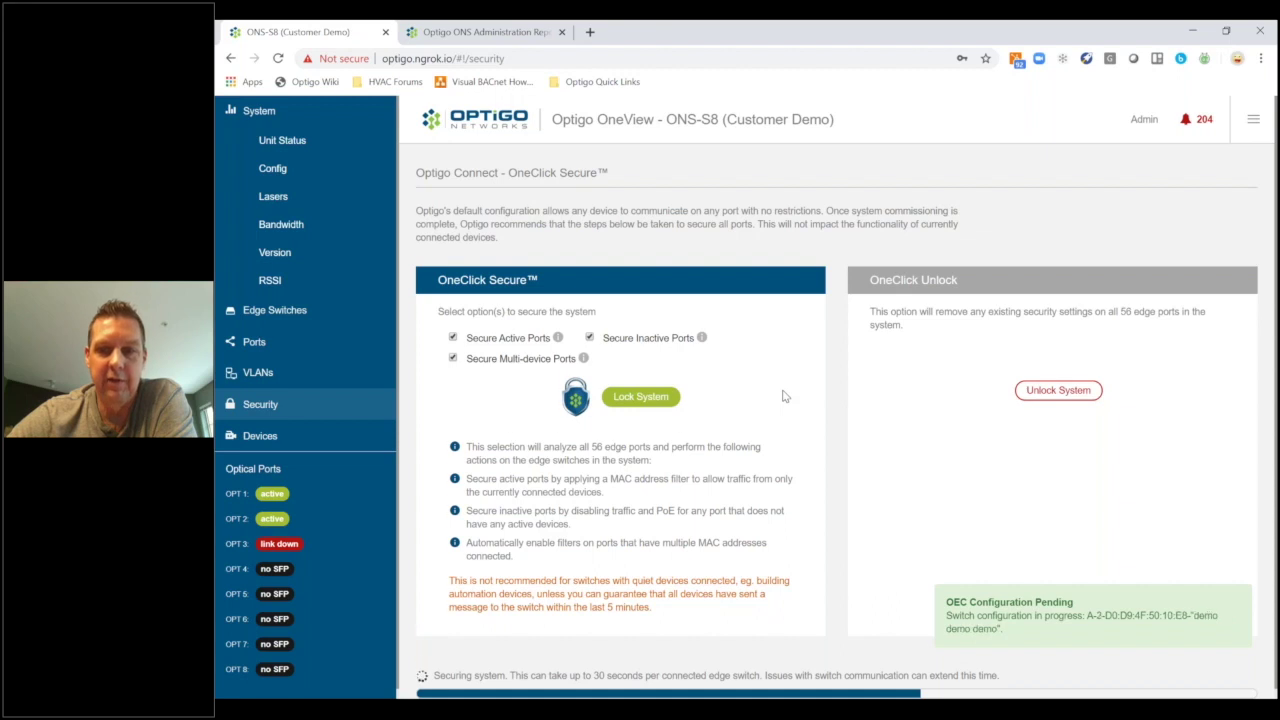
# Step: Review the OneClick Secure report of MAC authorizations and disabled ports for each edge switch
pyautogui.scroll(-1, 783, 396)
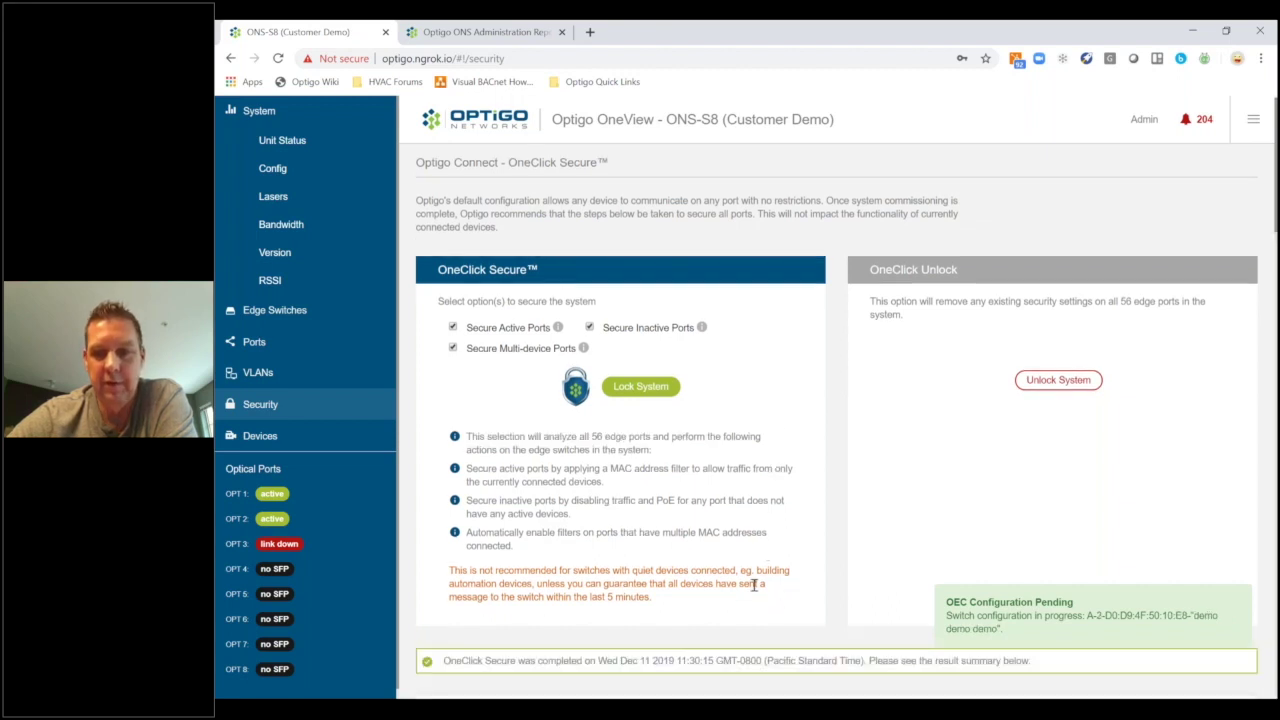
pyautogui.scroll(-5, 754, 586)
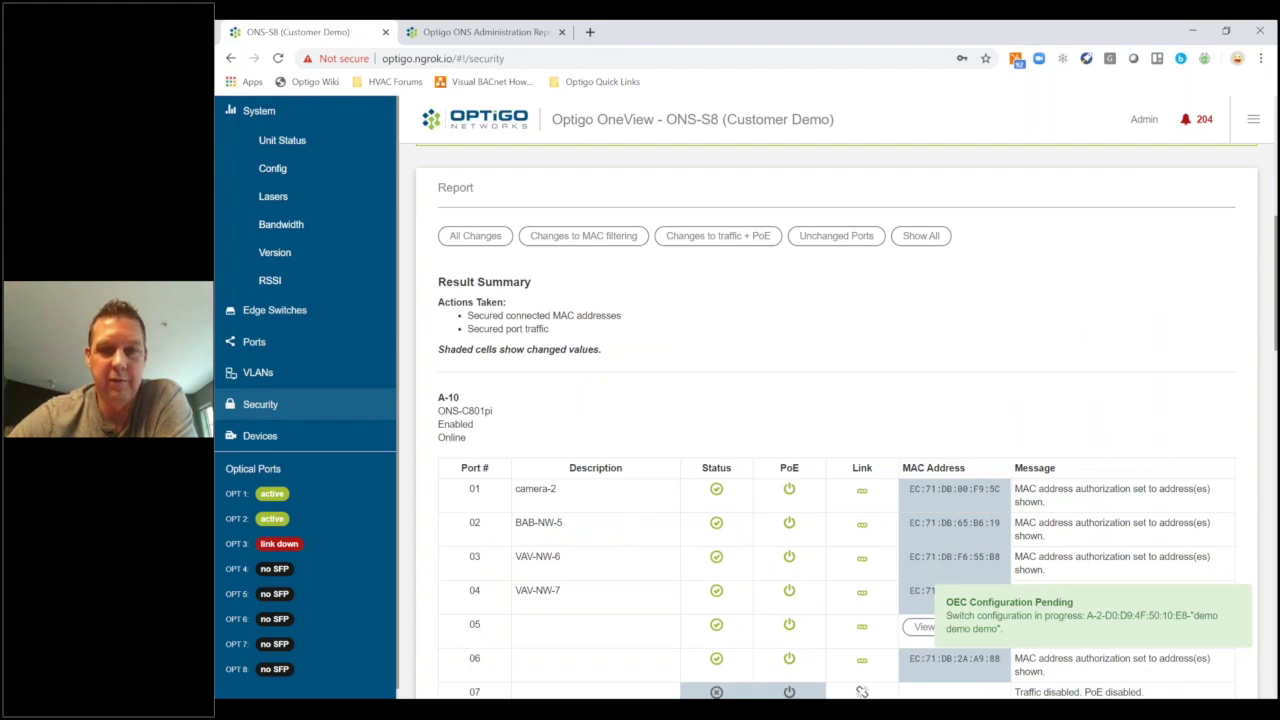
pyautogui.scroll(-6, 836, 420)
pyautogui.scroll(-8, 836, 420)
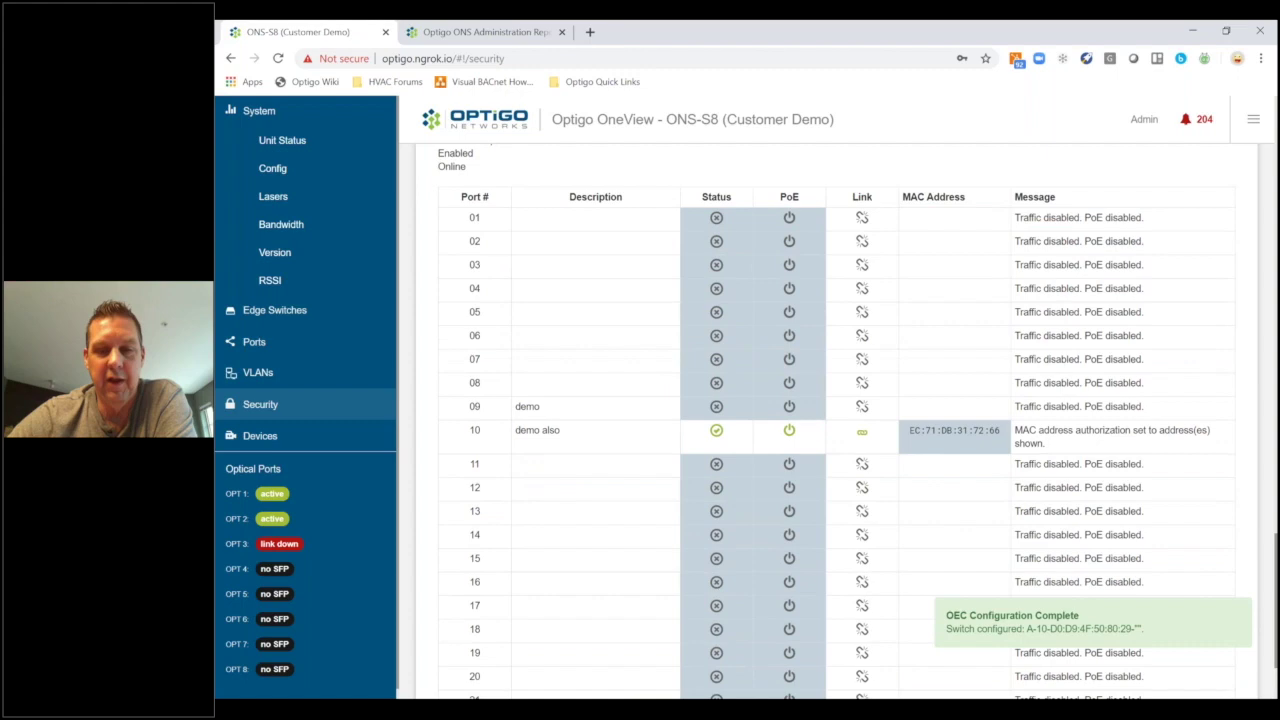
# Step: Unlock the system with OneClick Unlock to remove the security settings from all edge ports
pyautogui.scroll(15, 758, 418)
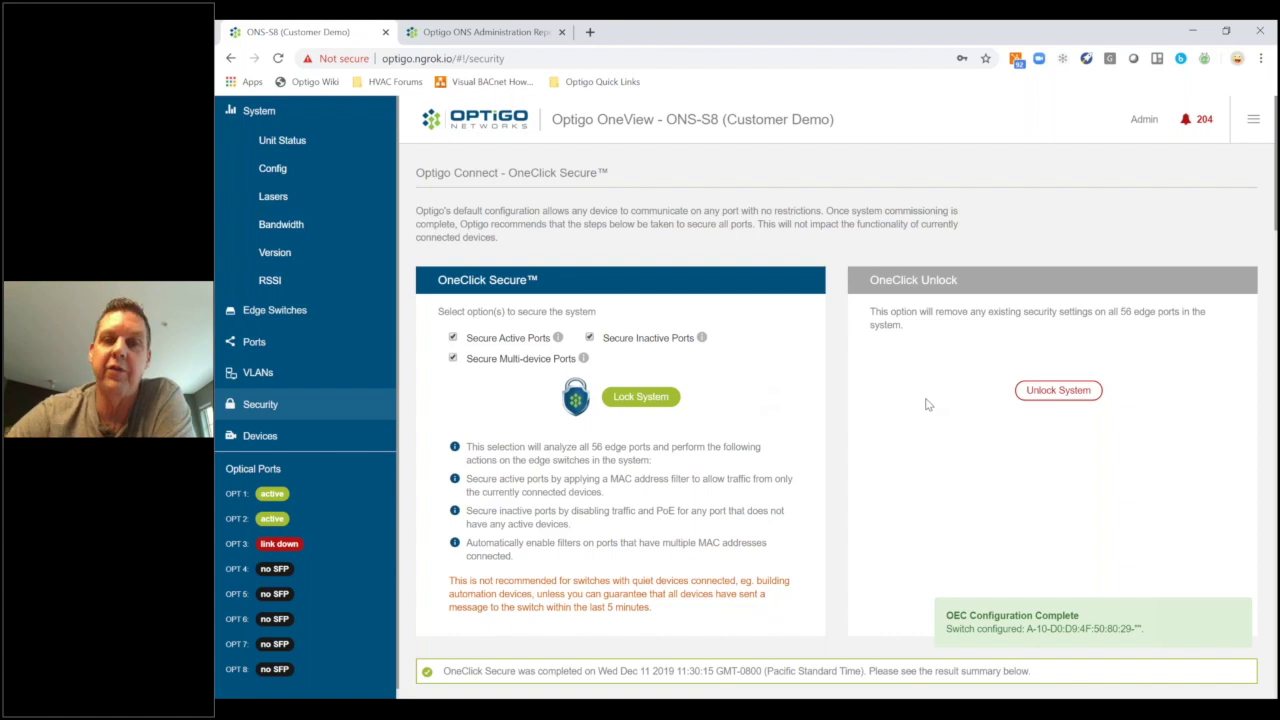
pyautogui.click(1043, 395)
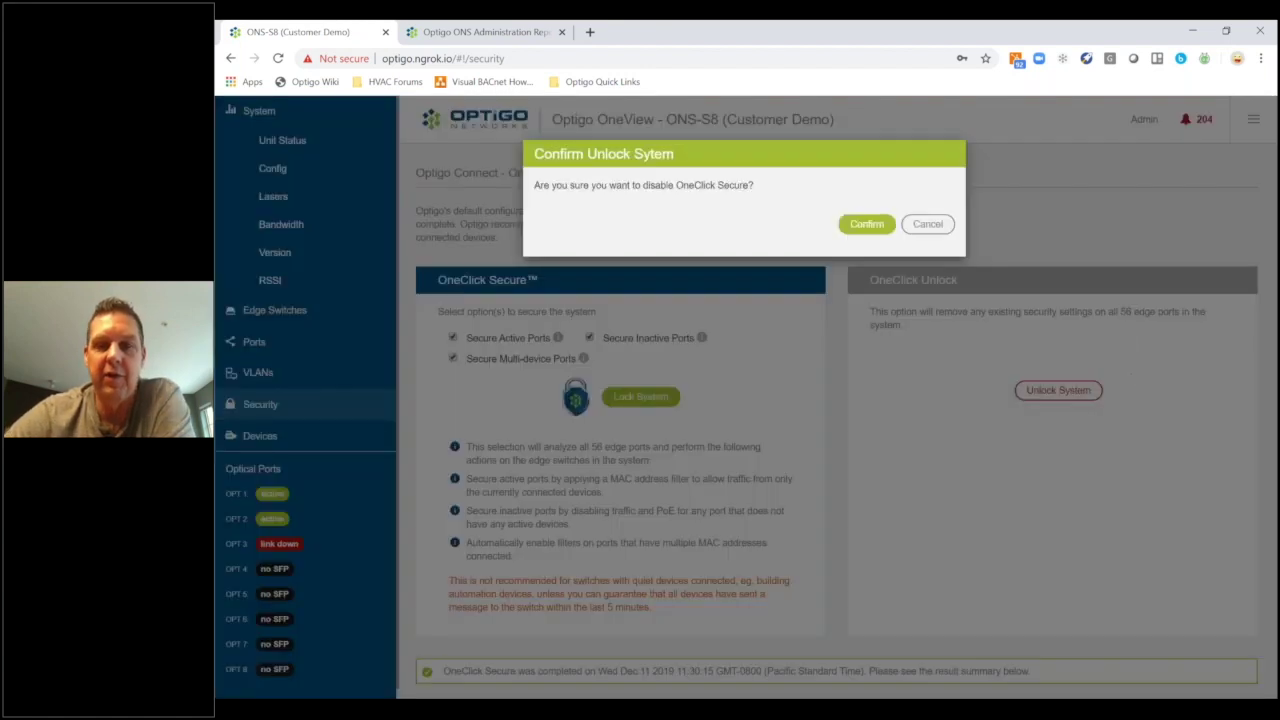
pyautogui.click(868, 224)
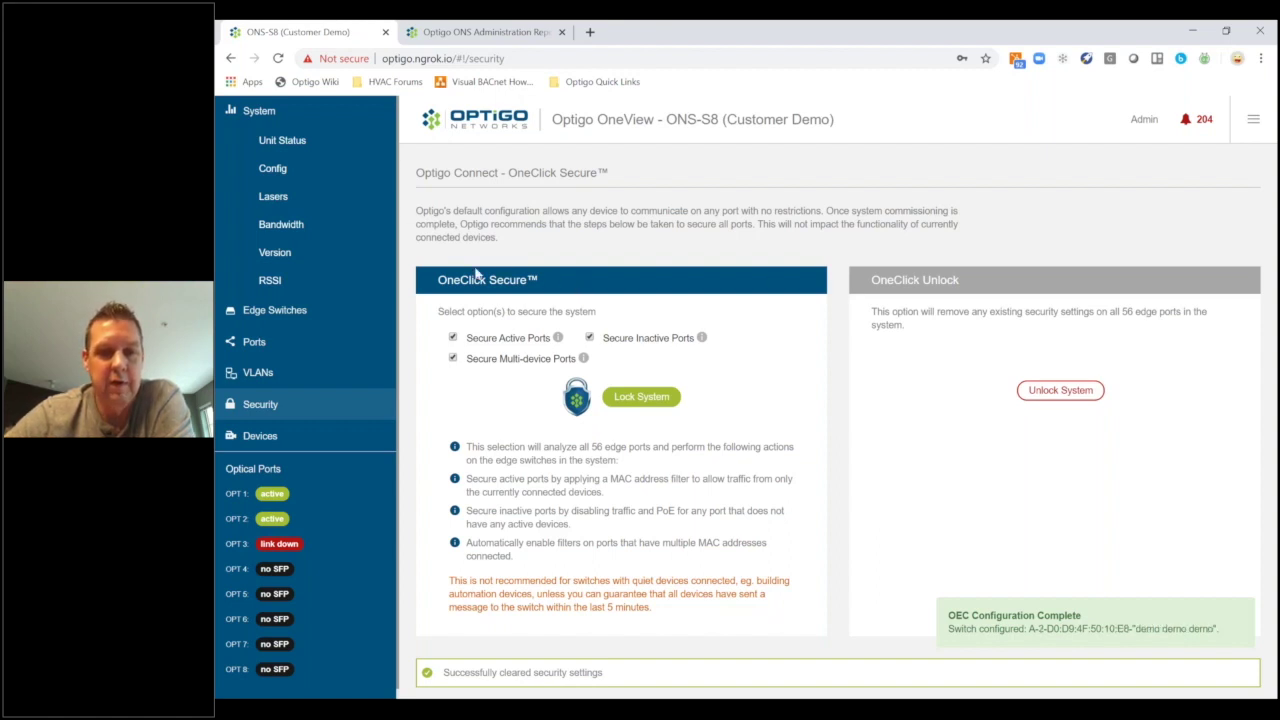
# Step: Review the Devices list with its port VLANs, device MACs, discovery times and IP scan data
pyautogui.click(262, 437)
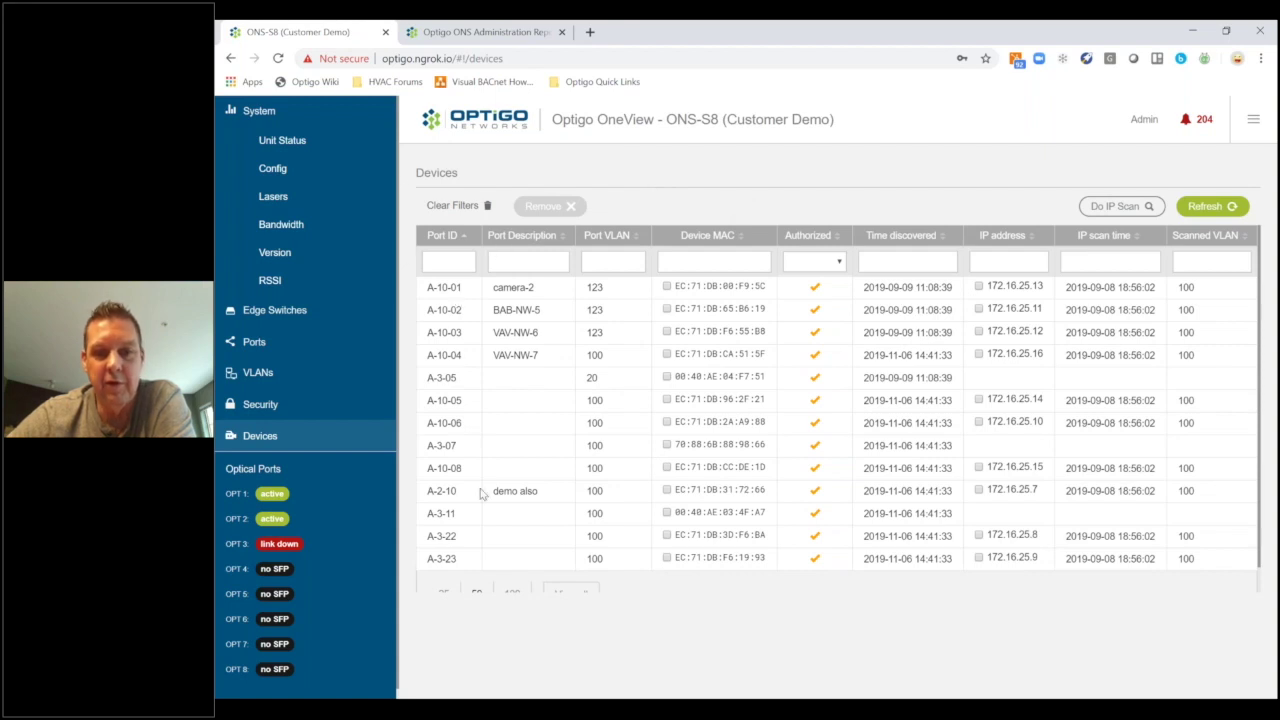
pyautogui.scroll(-1, 622, 512)
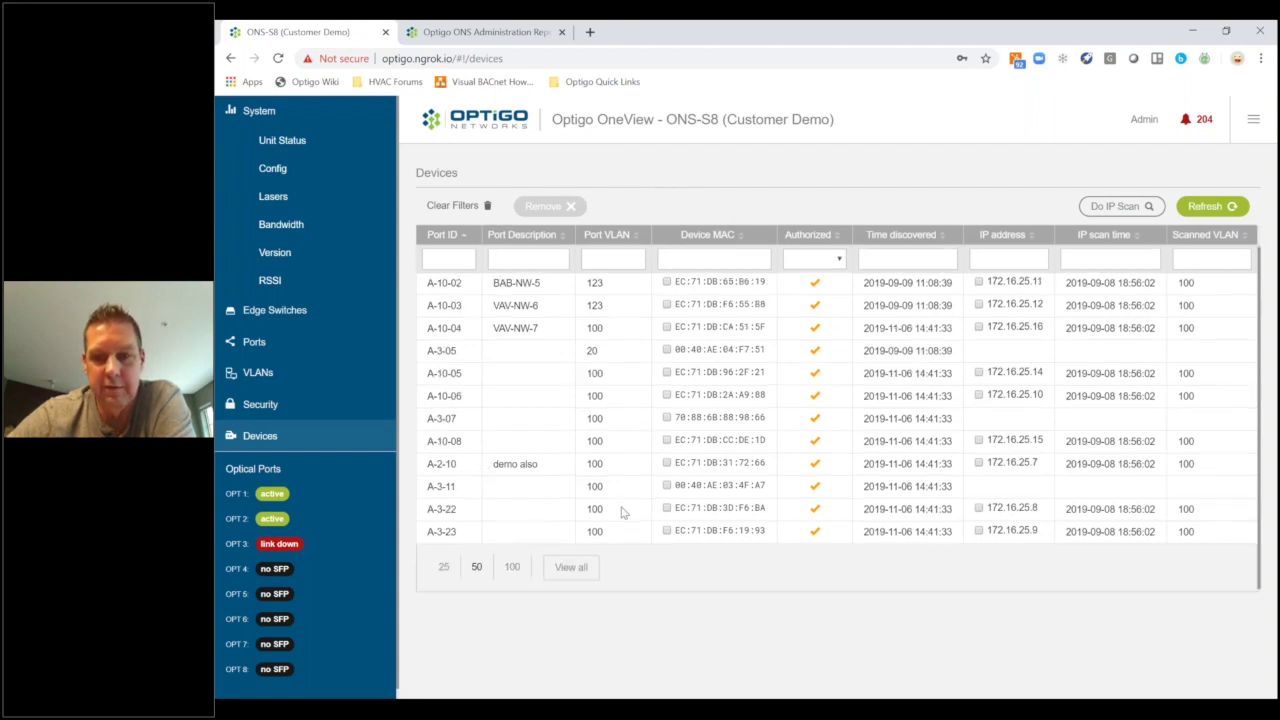
pyautogui.scroll(1, 620, 514)
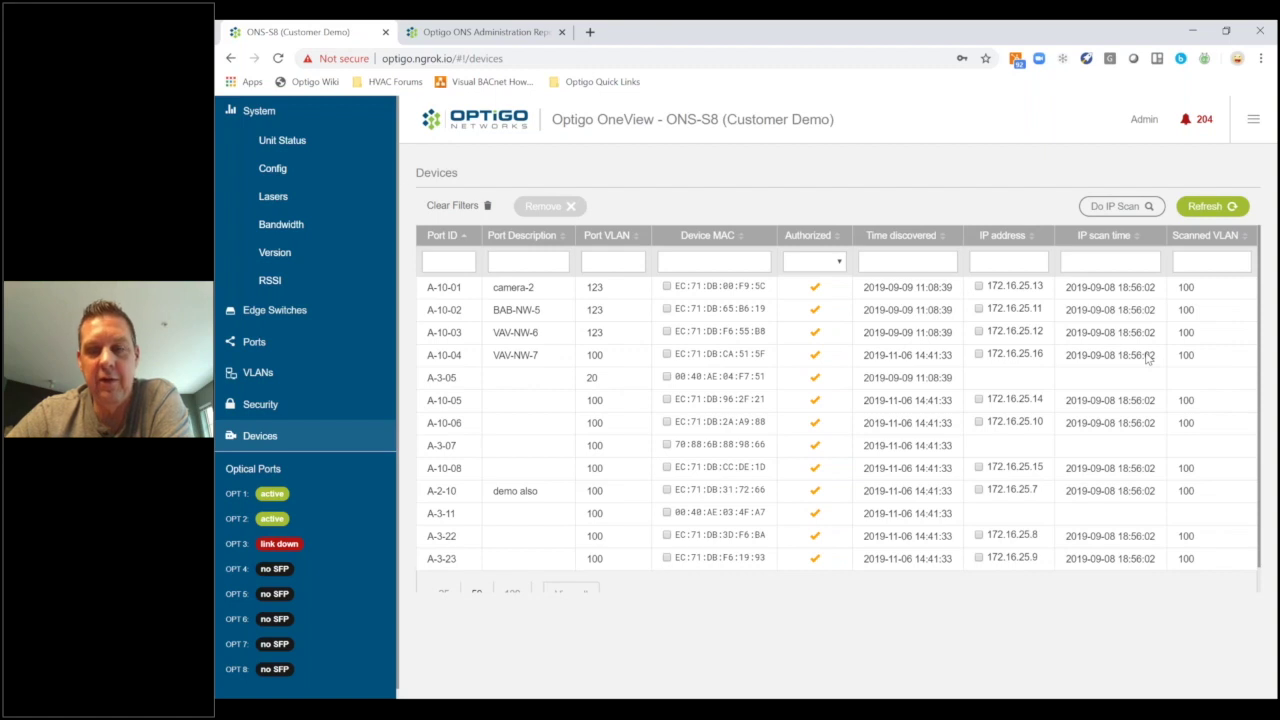
# Step: Review the IP Scan dialog's guidance and its IP address and VLAN fields, then close it without scanning
pyautogui.click(1122, 207)
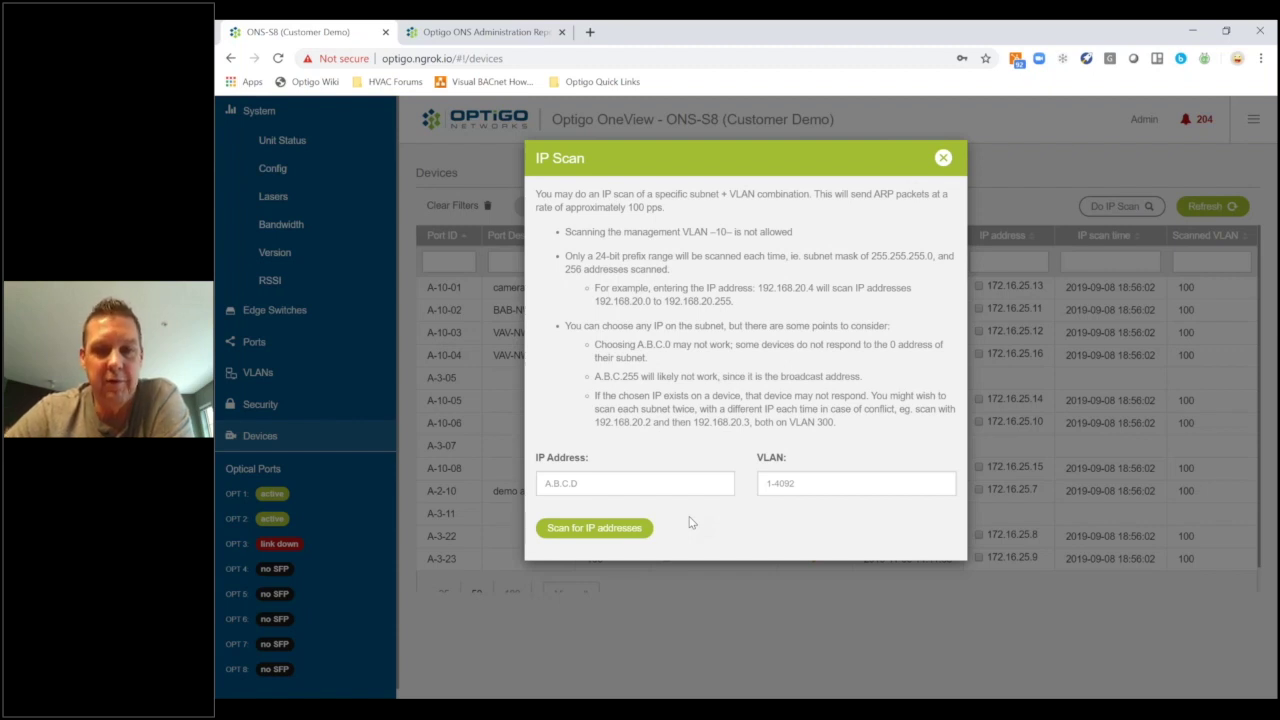
pyautogui.click(812, 487)
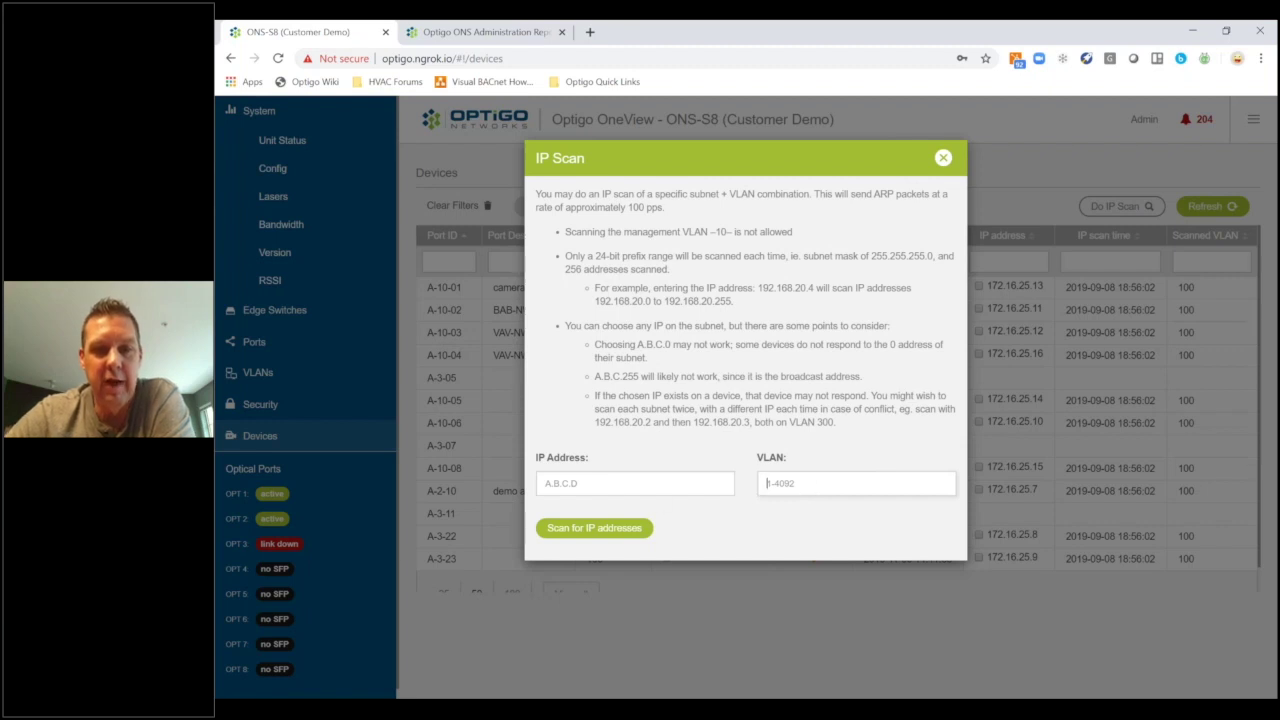
pyautogui.click(943, 157)
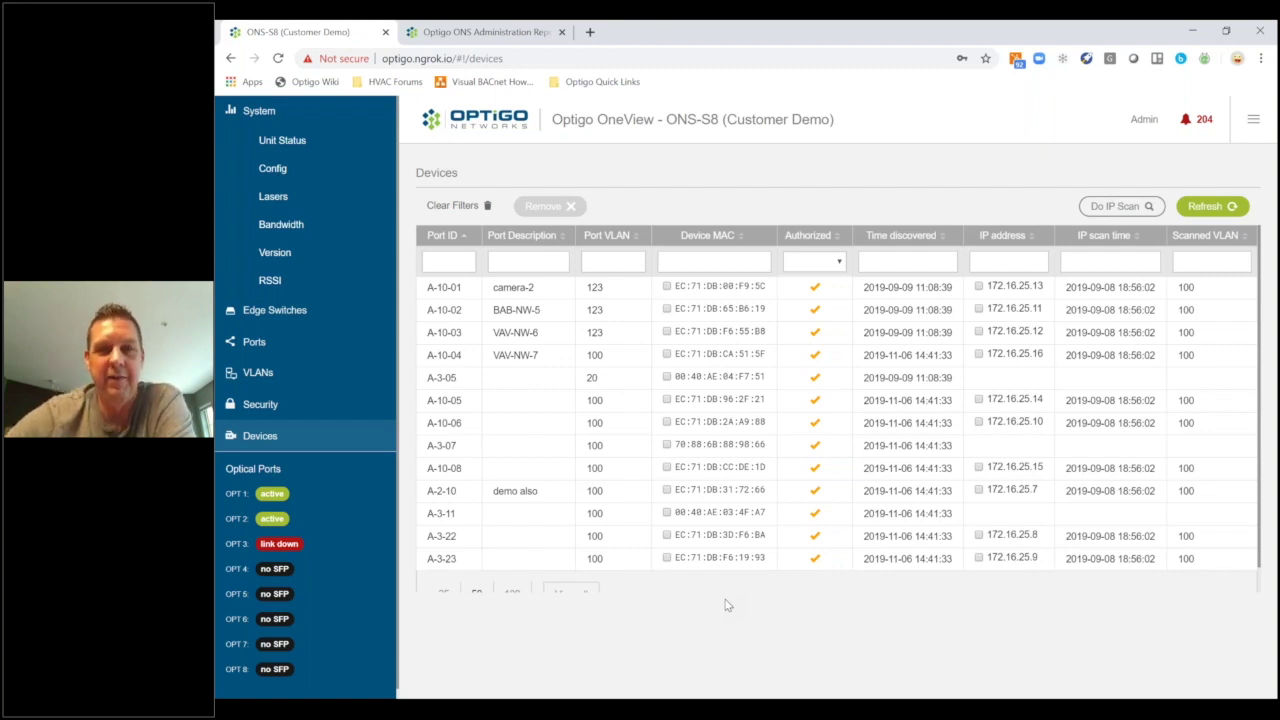
pyautogui.scroll(-1, 713, 476)
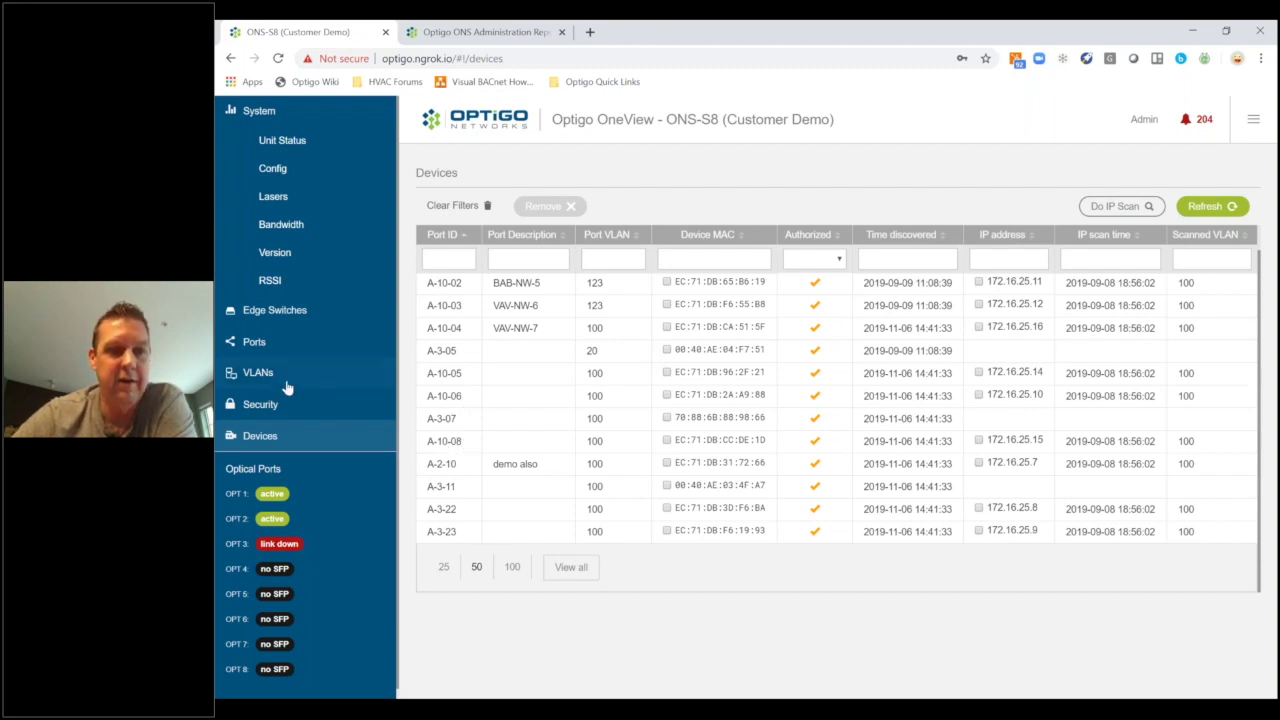
# Step: Filter the Ports list by port a-10-08 to find that edge switch port
pyautogui.click(256, 343)
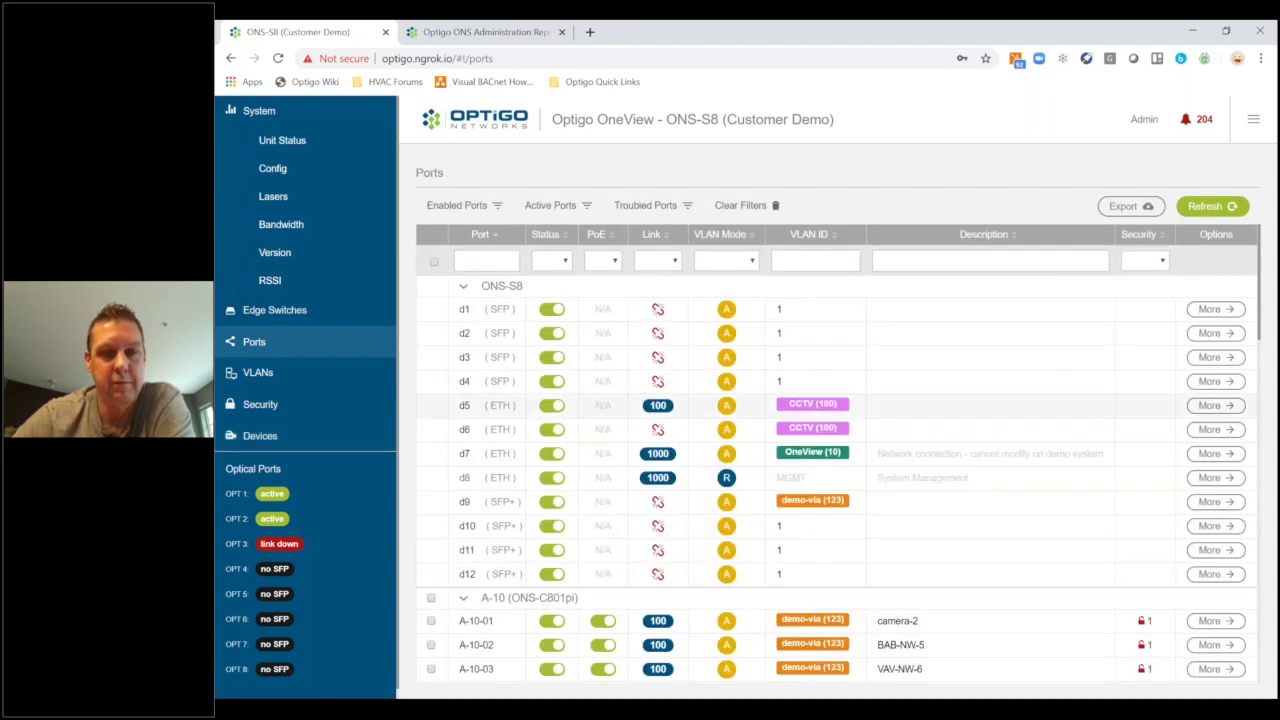
pyautogui.scroll(-3, 500, 428)
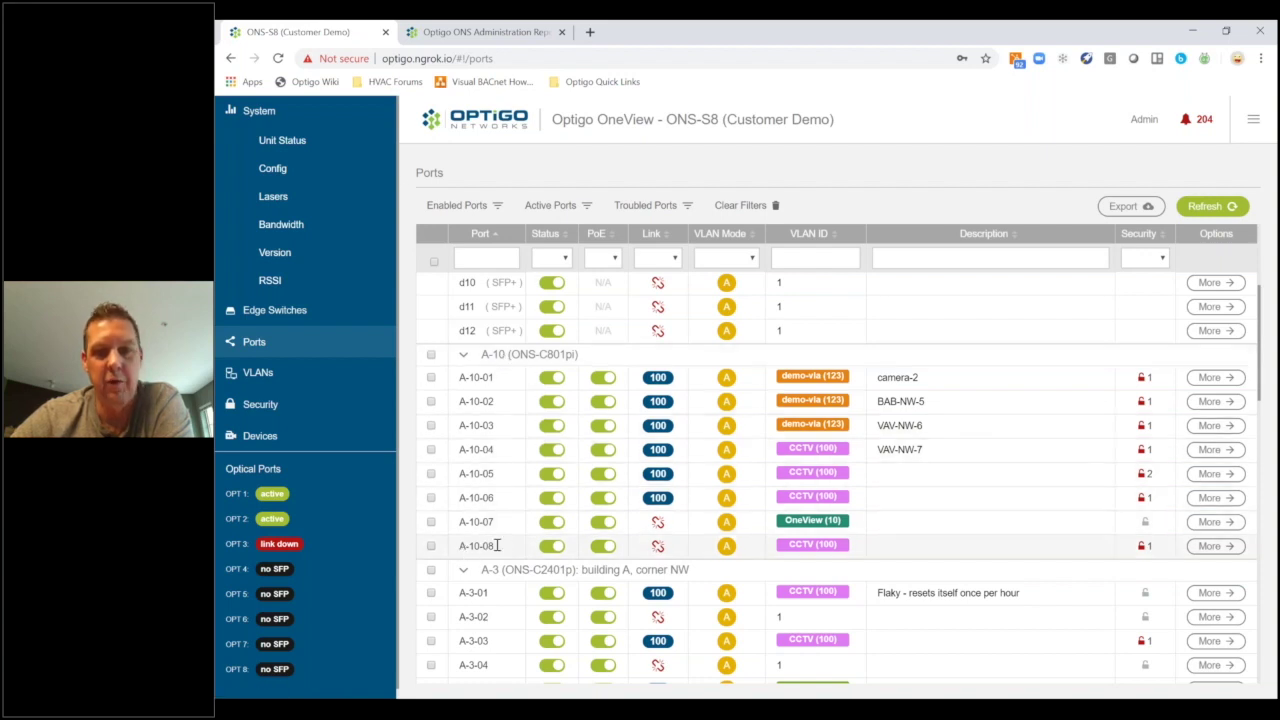
pyautogui.click(493, 254)
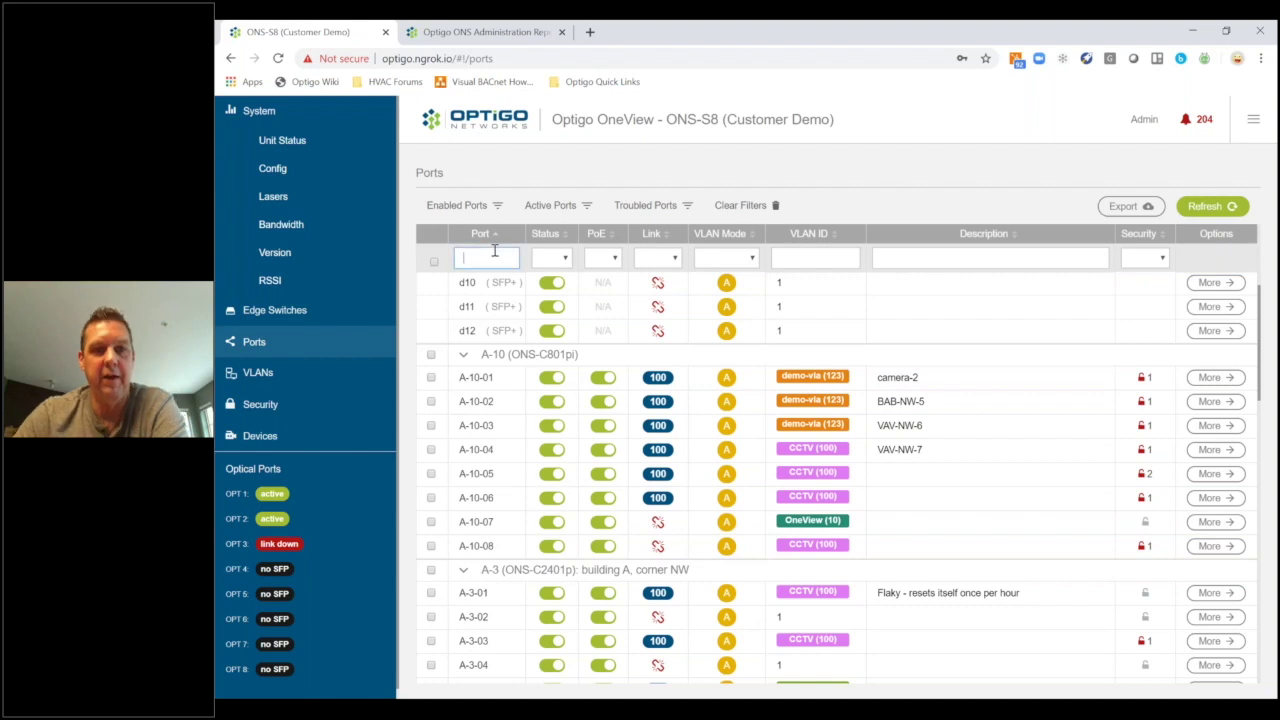
pyautogui.write('a')
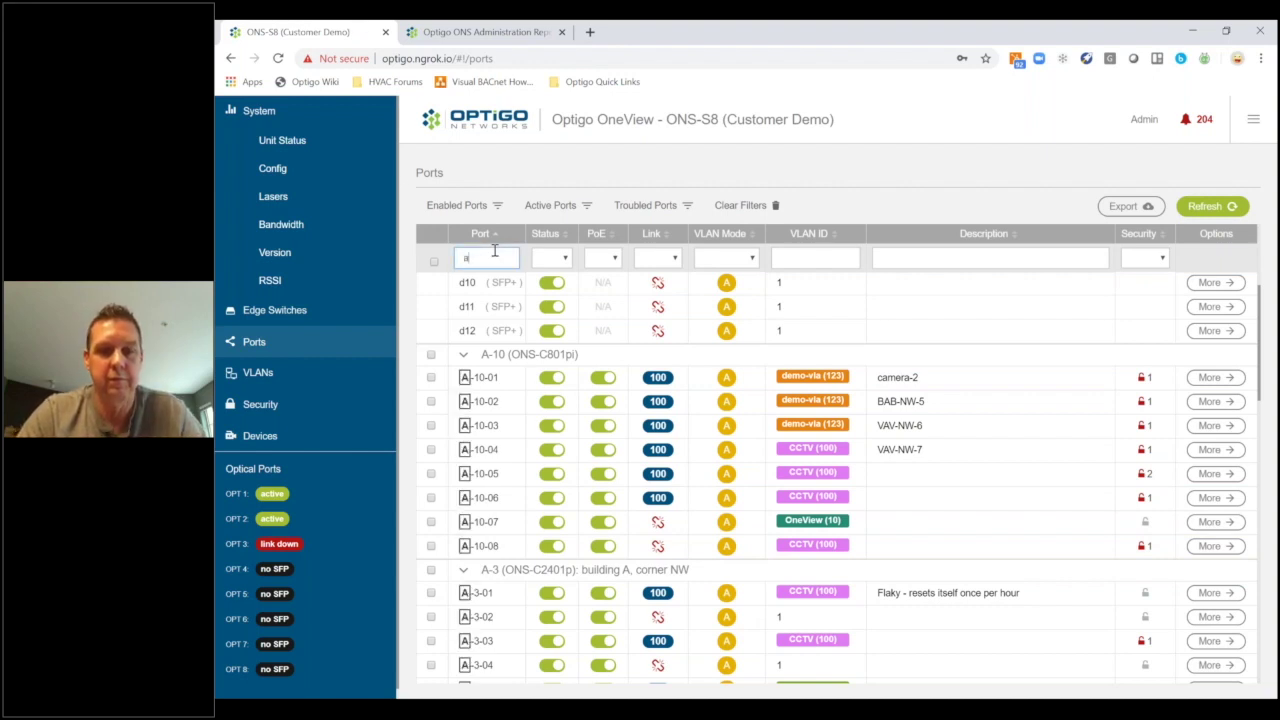
pyautogui.write('-10')
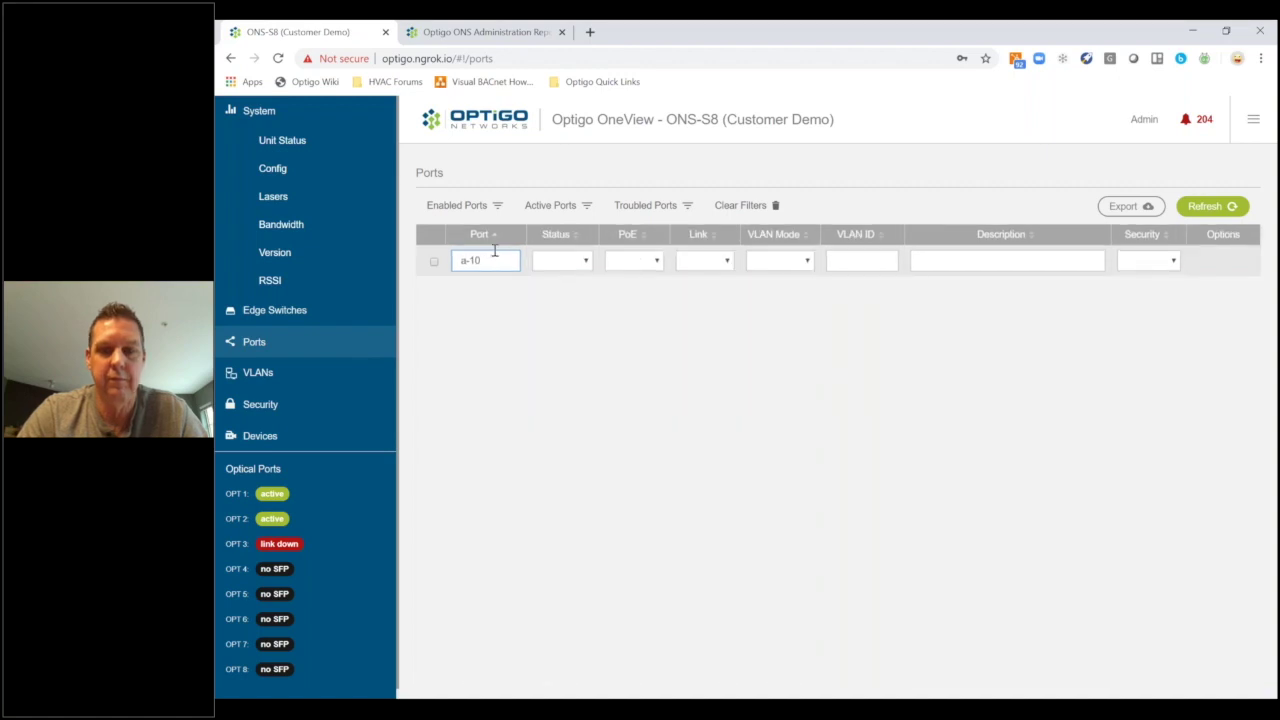
pyautogui.write('-08')
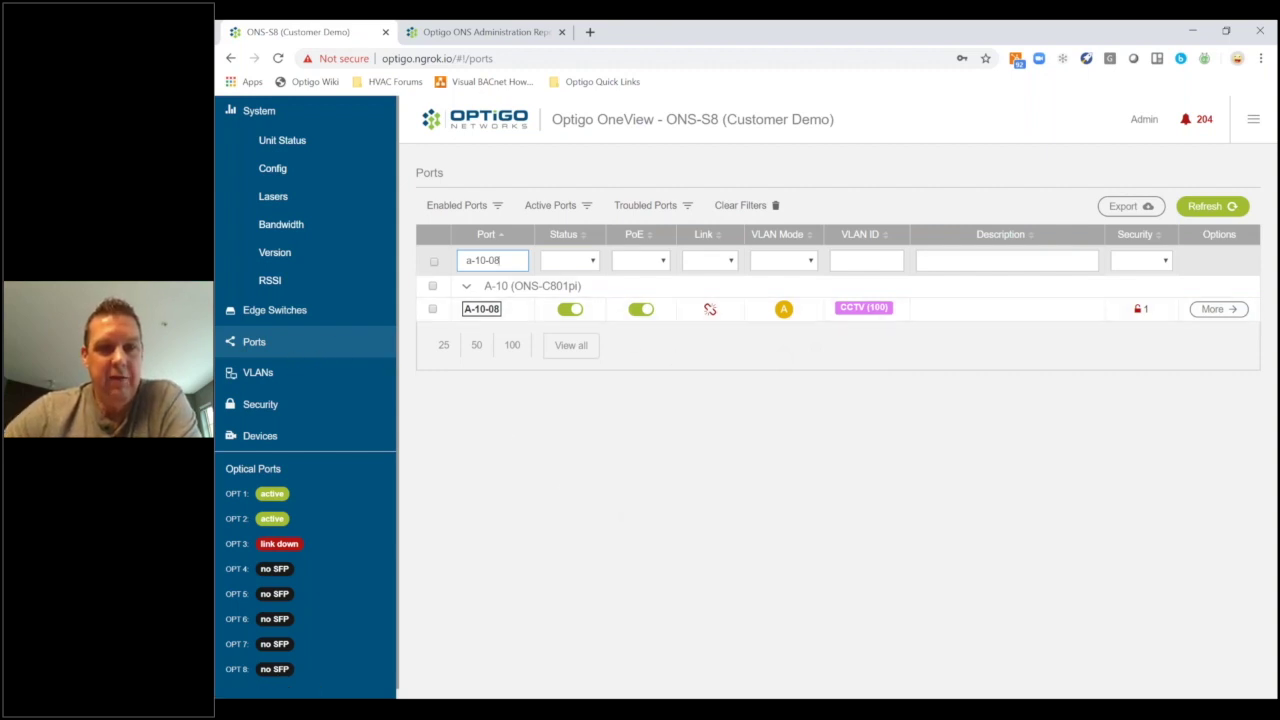
# Step: Clear the port filter from the Ports list
pyautogui.doubleClick(511, 259)
pyautogui.press('BackSpace')
pyautogui.press('BackSpace')
pyautogui.press('BackSpace')
pyautogui.press('BackSpace')
pyautogui.press('BackSpace')
pyautogui.press('BackSpace')
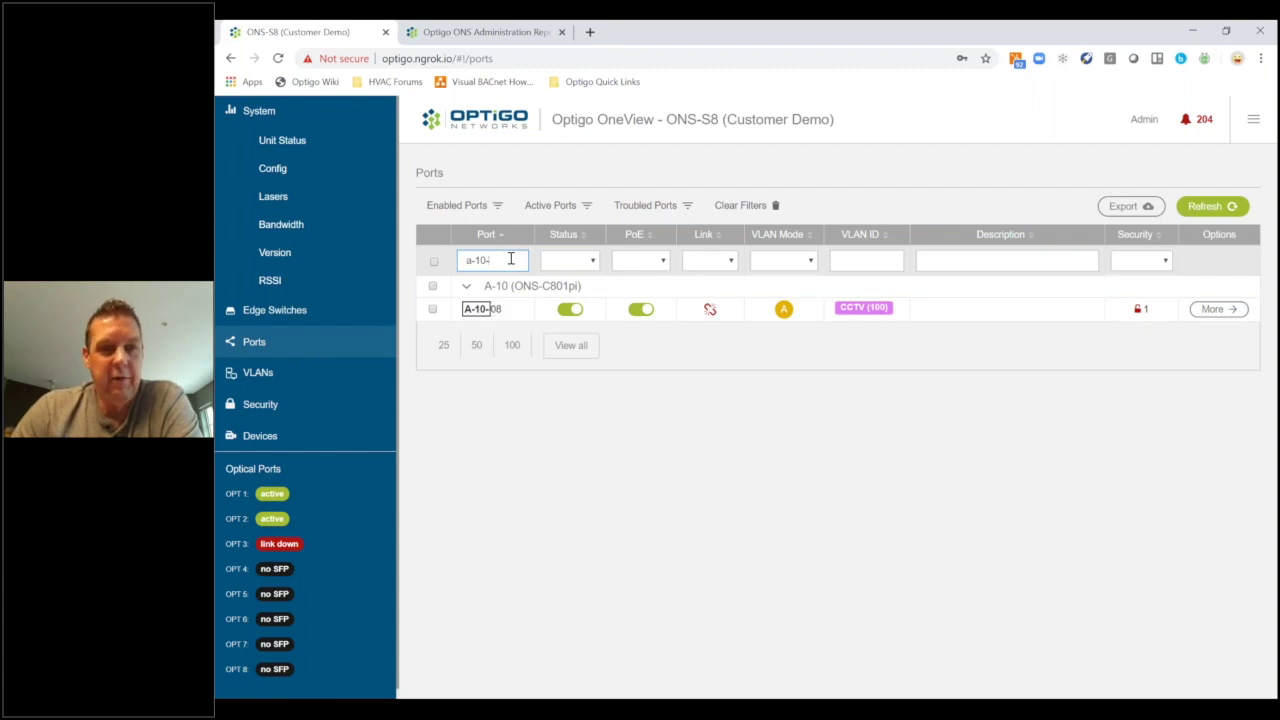